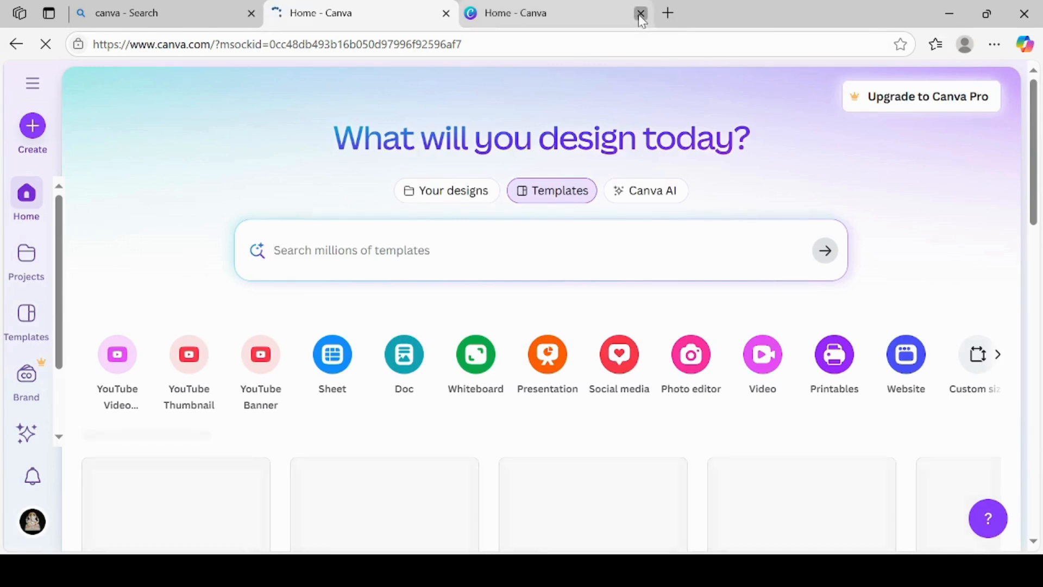
# Close the duplicate Canva home page and create a blank LinkedIn Video Ad design from the video formats
pyautogui.click(639, 13)
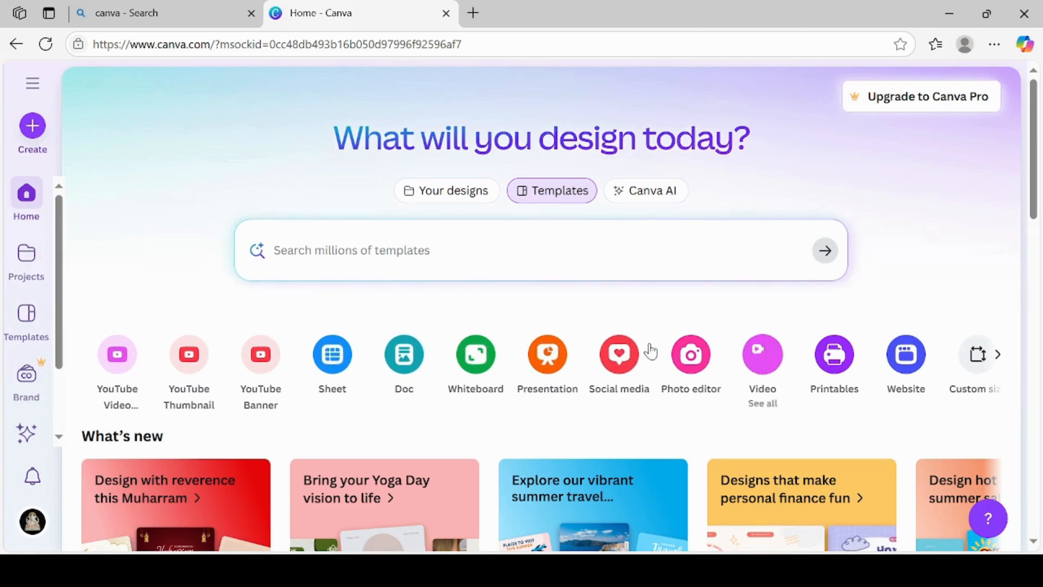
pyautogui.click(770, 361)
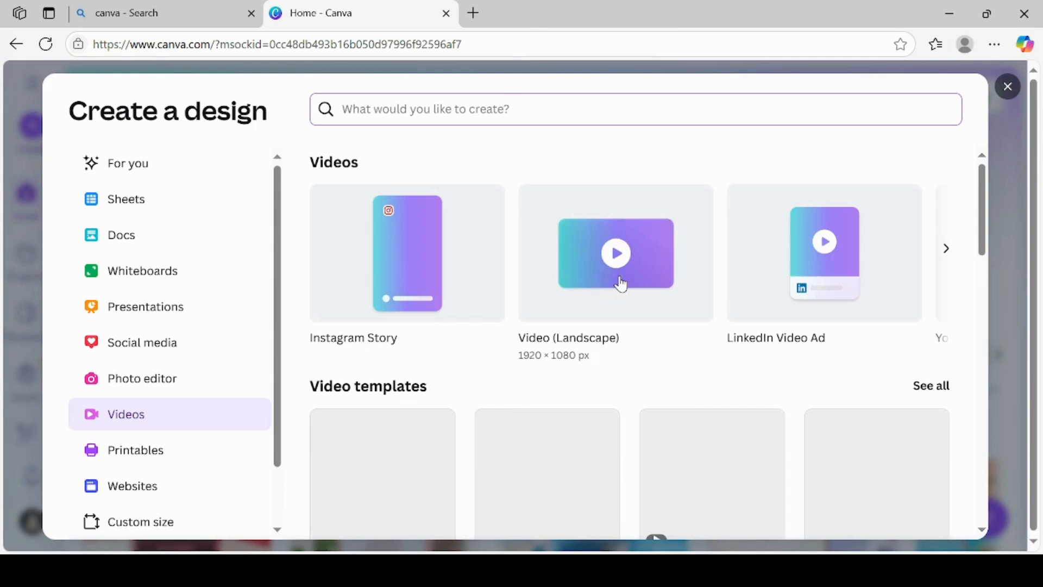
pyautogui.click(837, 270)
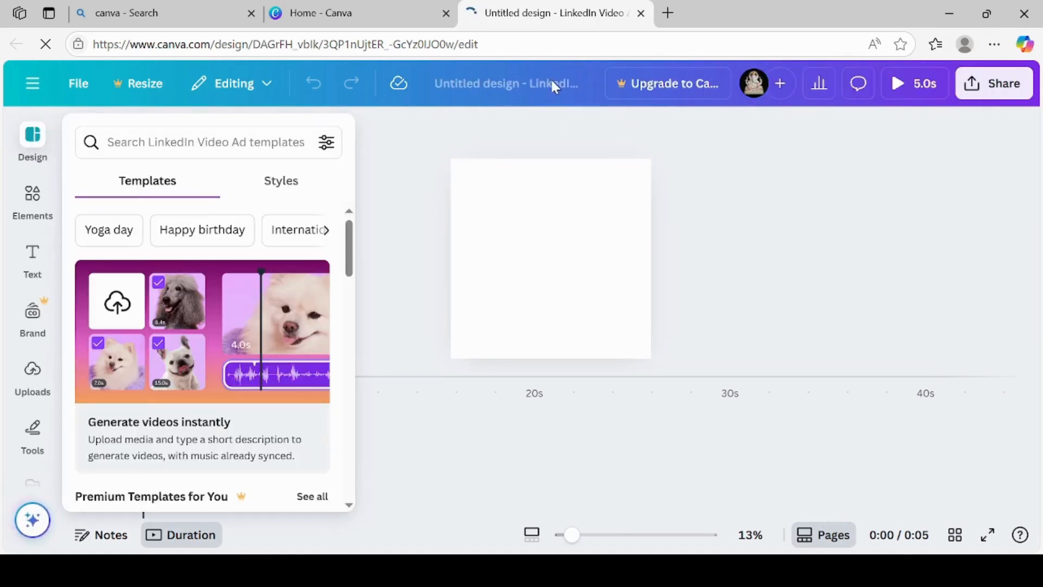
# Name the design "mock up vid tutorial"
pyautogui.click(491, 87)
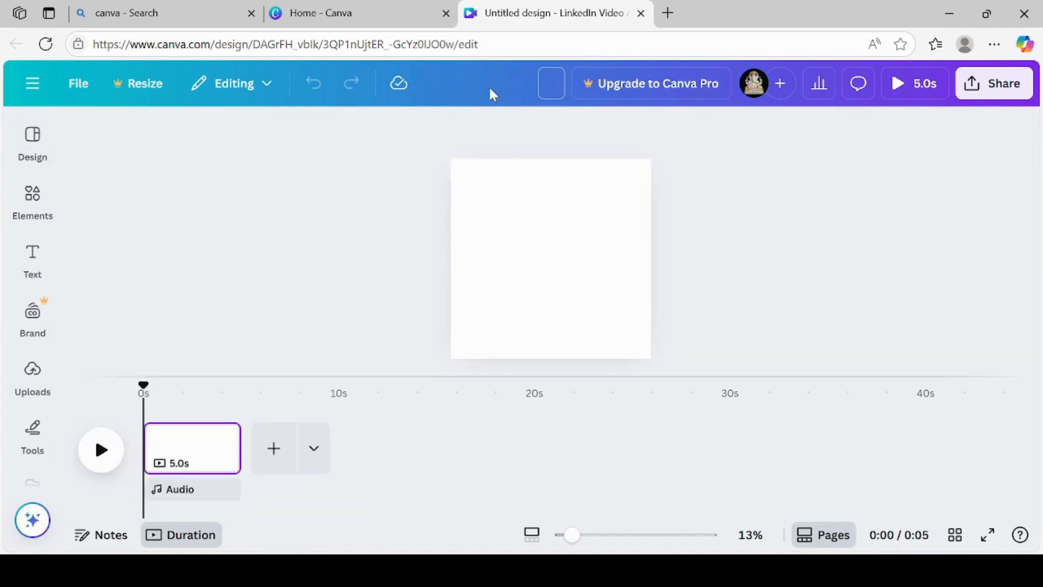
pyautogui.write('mock up vid')
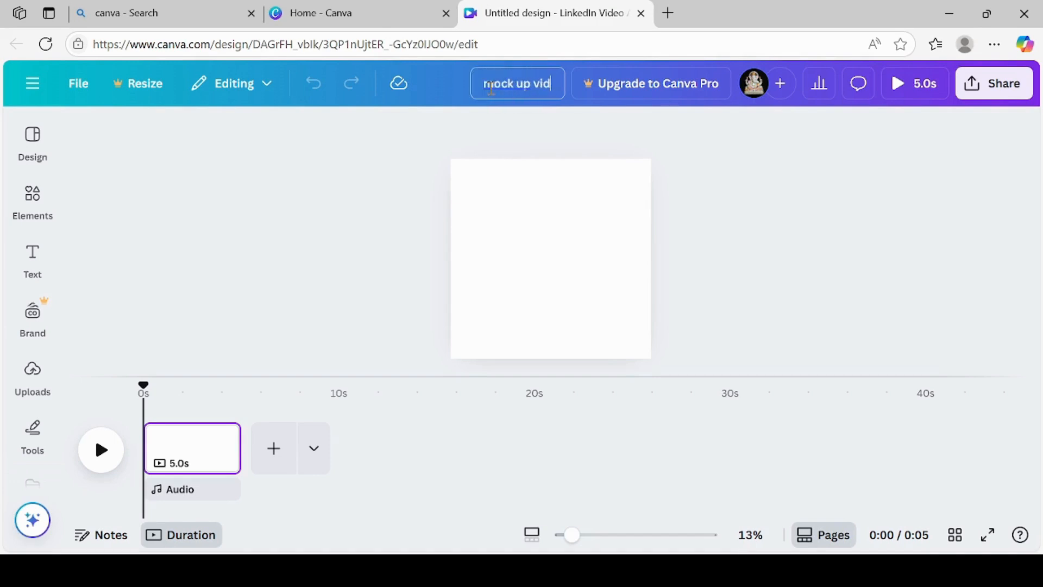
pyautogui.write(' tuto')
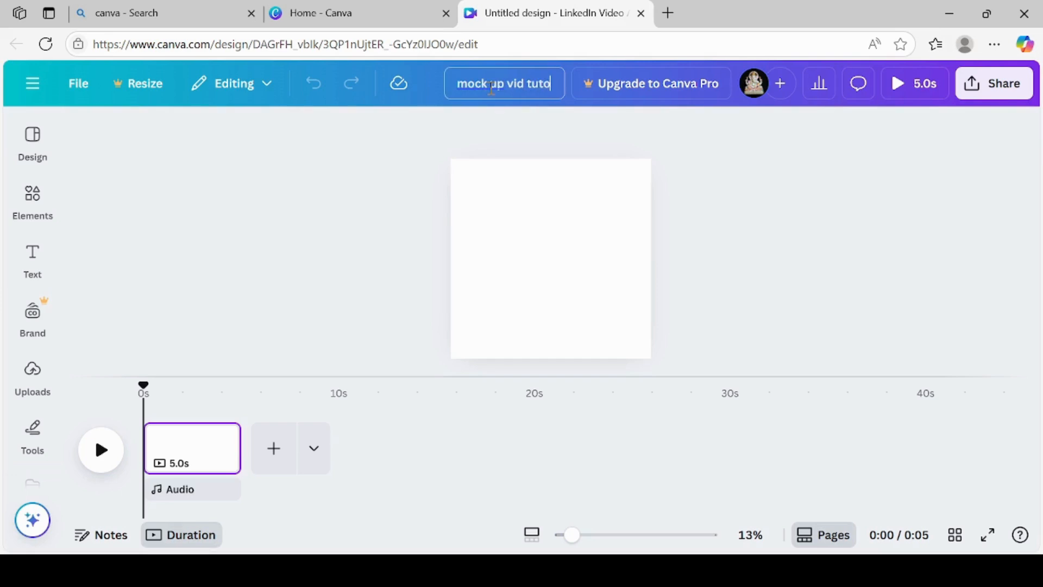
pyautogui.write('rial')
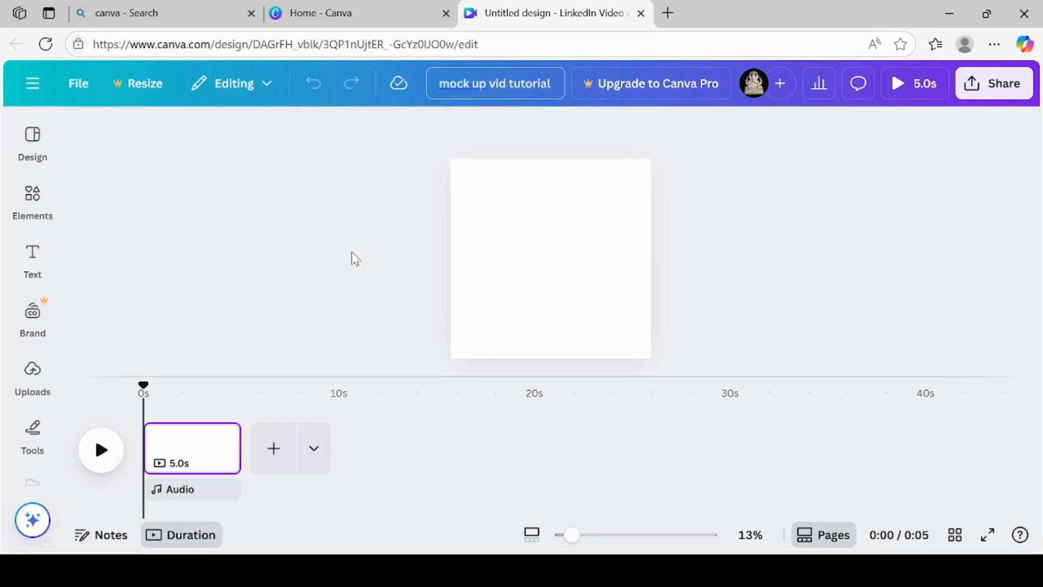
pyautogui.press('Return')
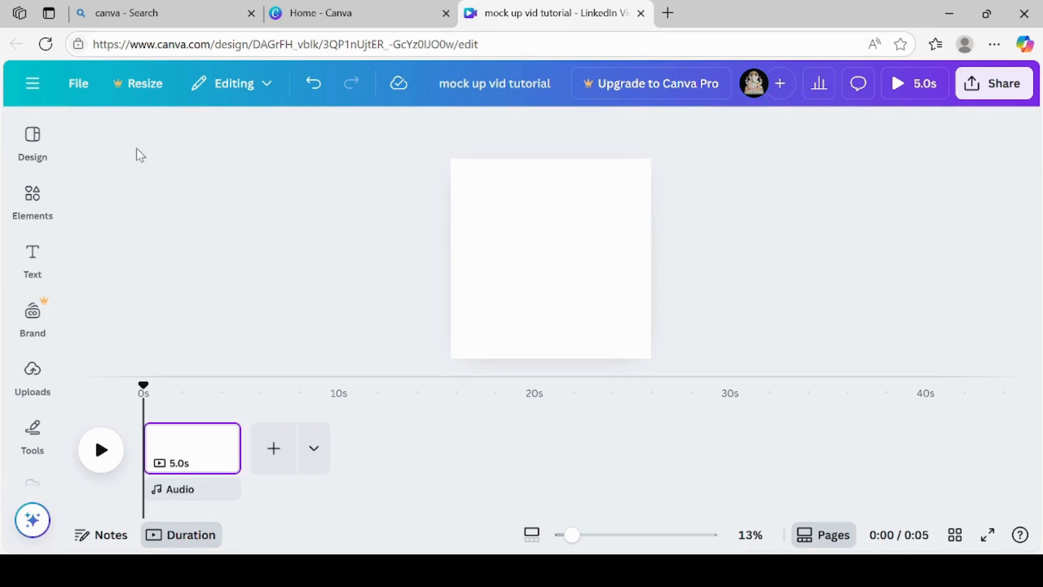
# Search the Canva apps for "mock up" and open the Mockups app
pyautogui.click(30, 199)
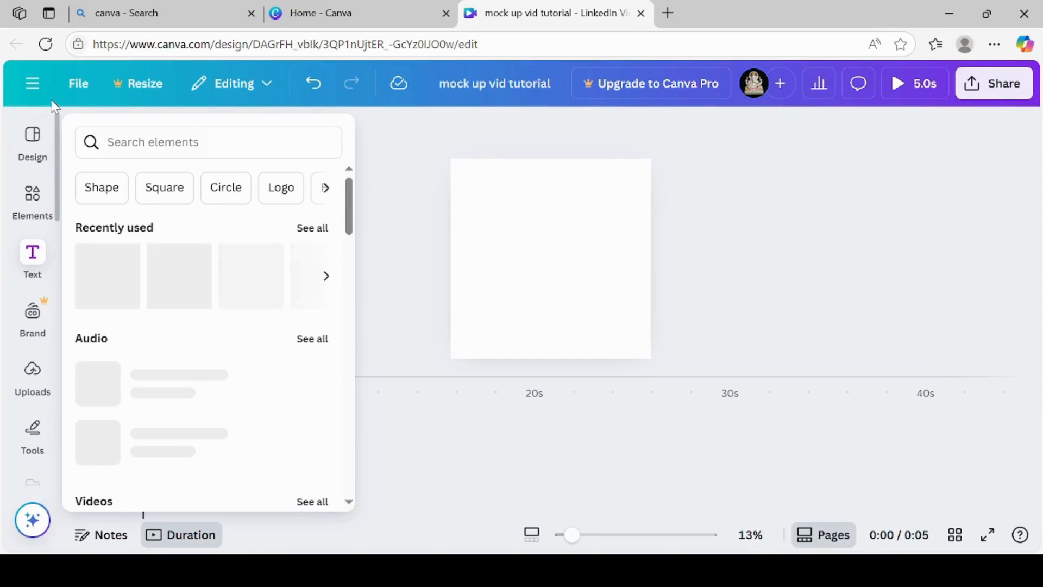
pyautogui.click(43, 246)
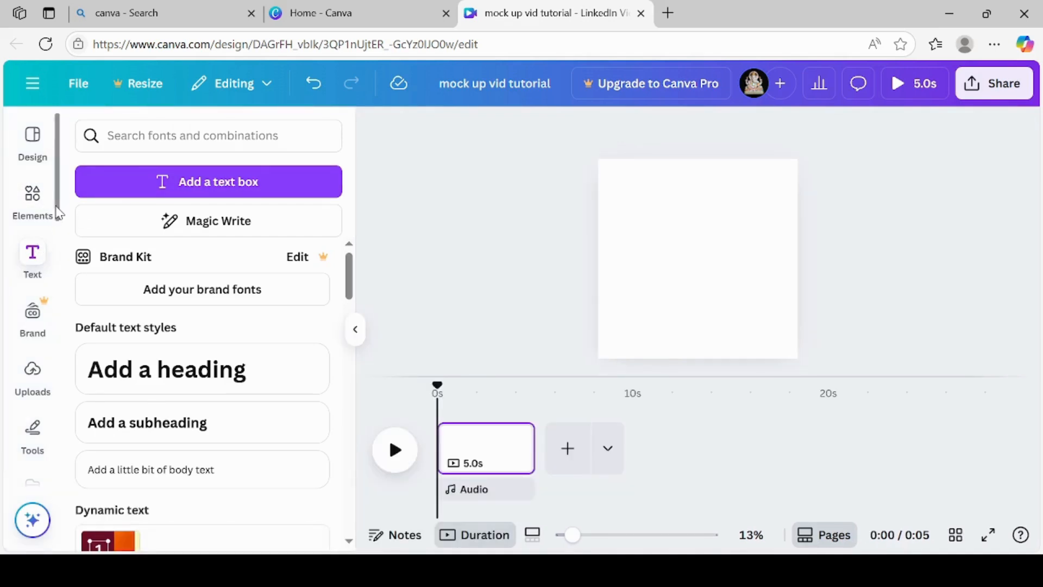
pyautogui.scroll(-3, 51, 268)
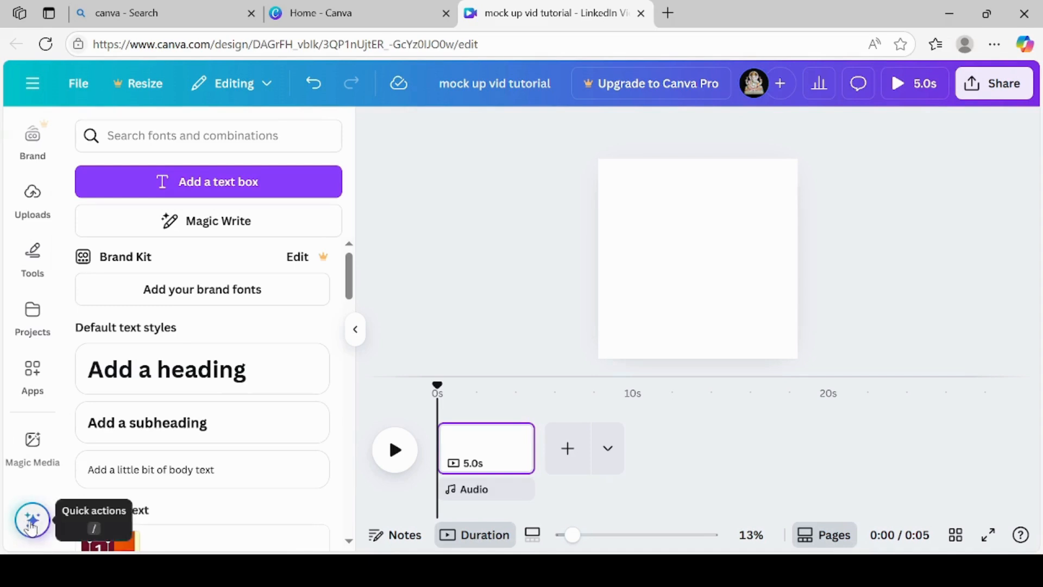
pyautogui.click(39, 373)
pyautogui.click(134, 134)
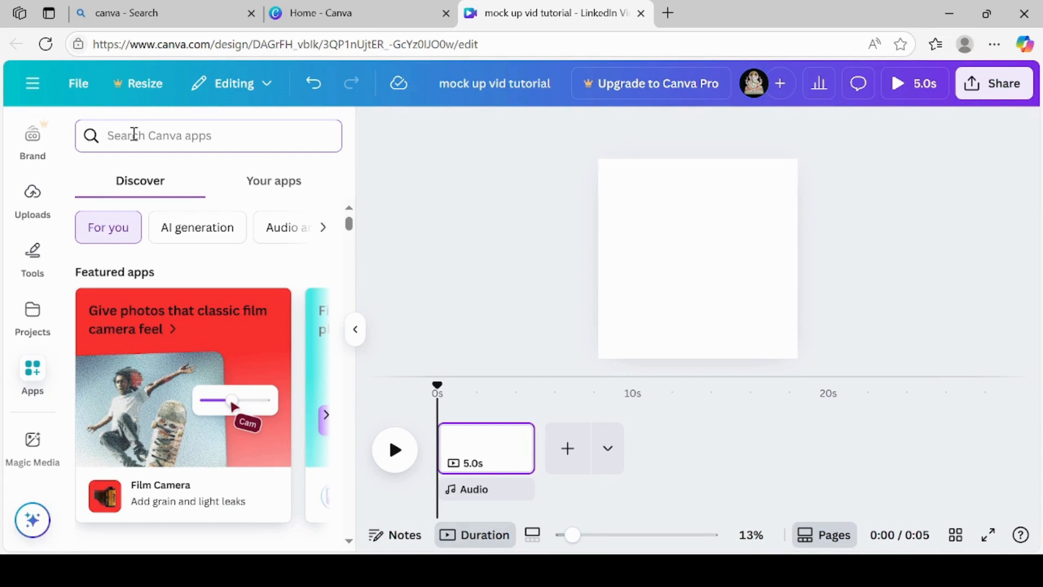
pyautogui.write('mock')
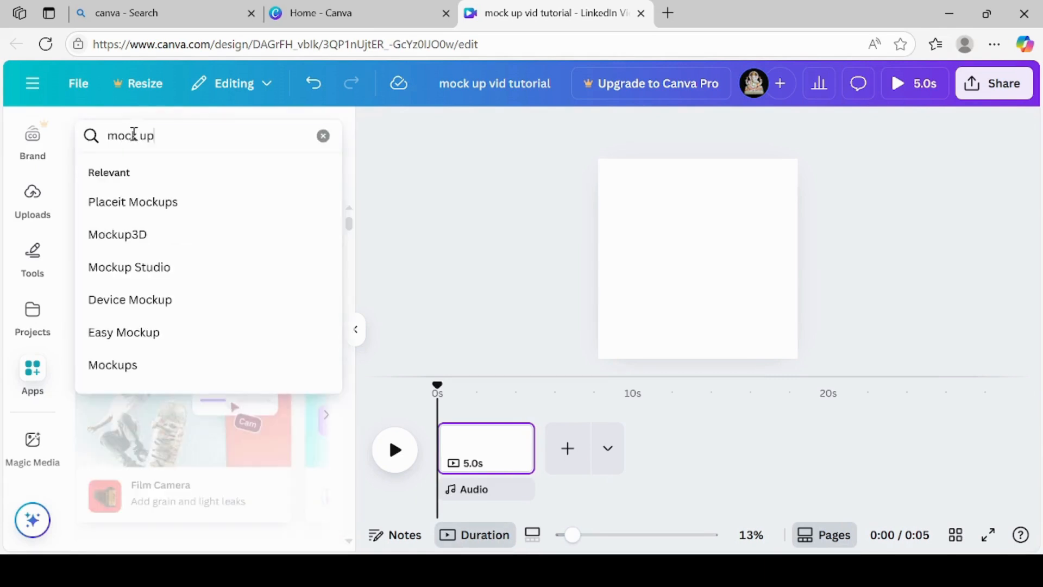
pyautogui.write(' up')
pyautogui.press('Return')
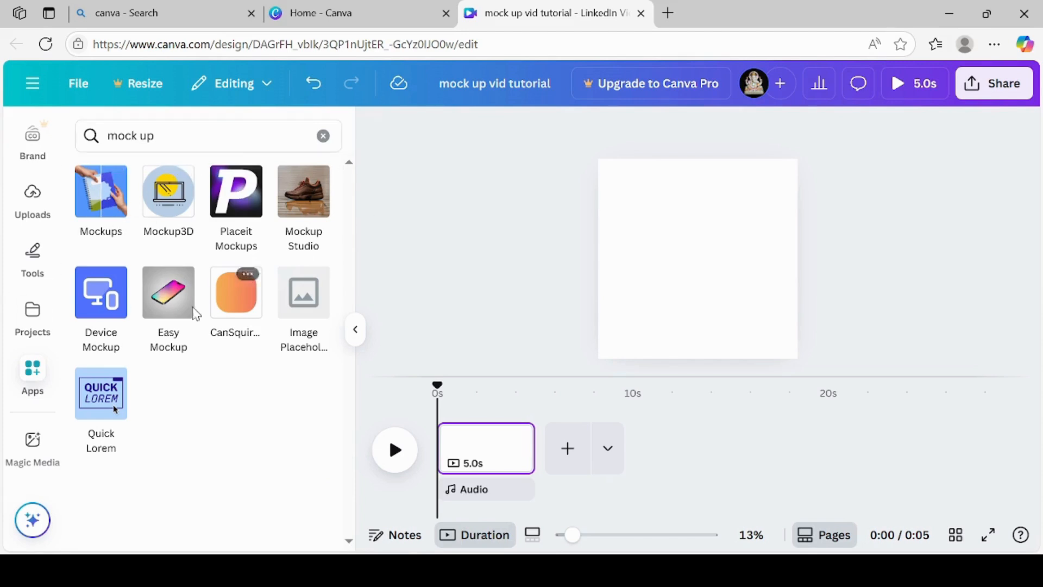
pyautogui.click(101, 214)
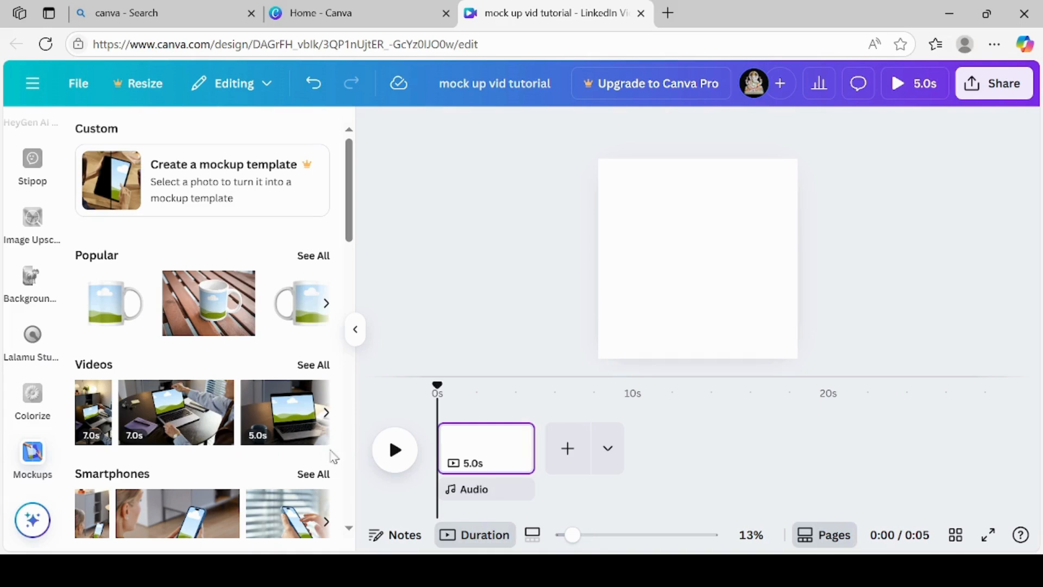
# Browse the Popular and Videos mockup collections and add an 8-second mug video mockup to the page
pyautogui.click(325, 263)
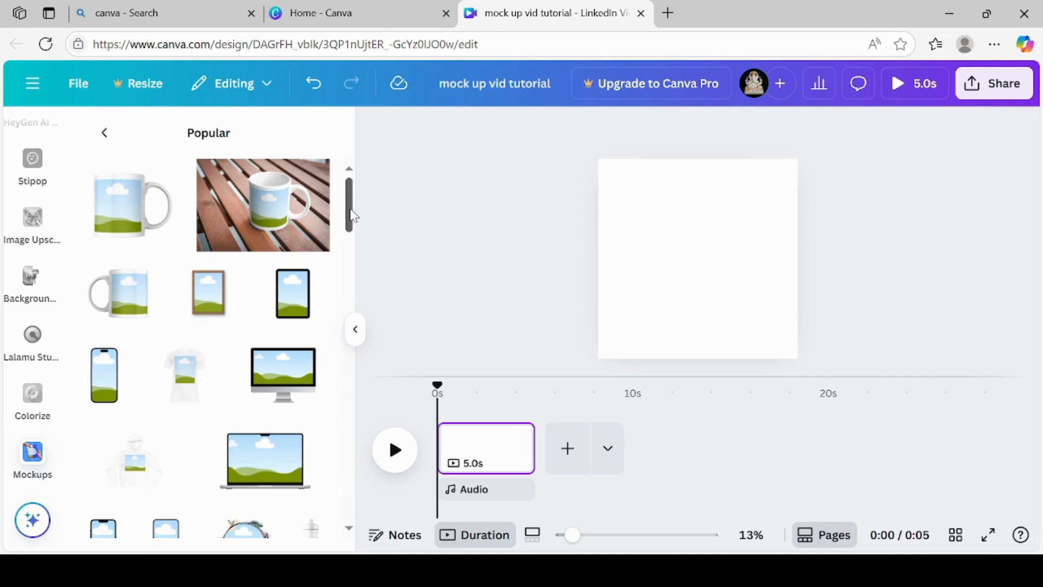
pyautogui.moveTo(353, 217); pyautogui.dragTo(306, 157)
pyautogui.click(103, 136)
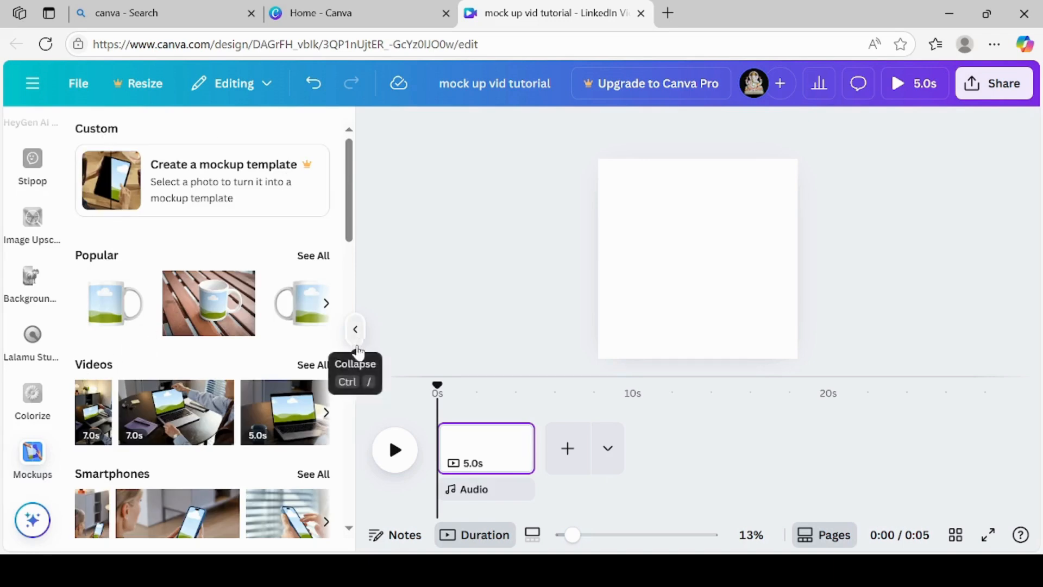
pyautogui.click(321, 365)
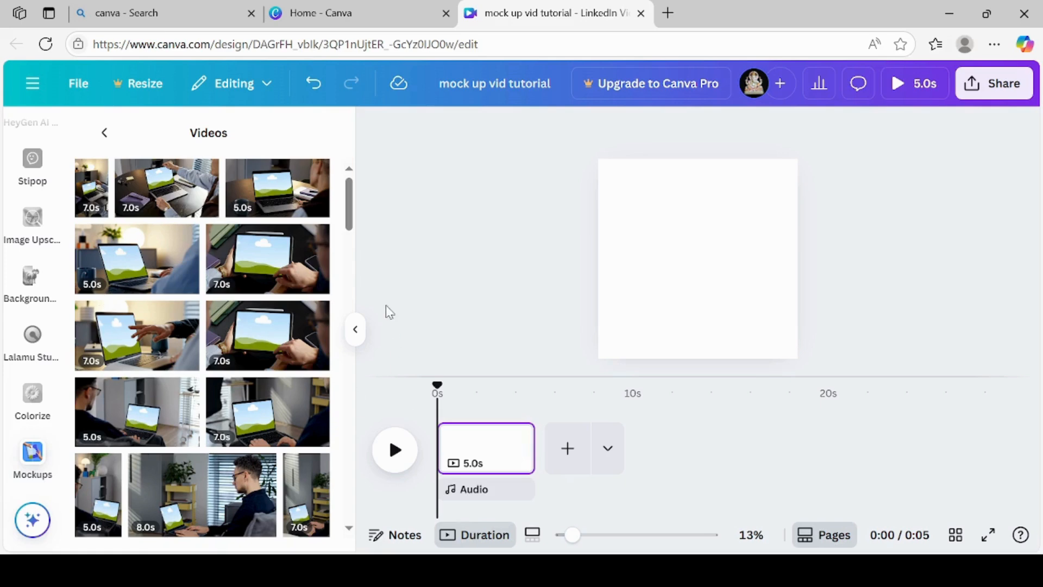
pyautogui.moveTo(350, 220); pyautogui.dragTo(342, 313)
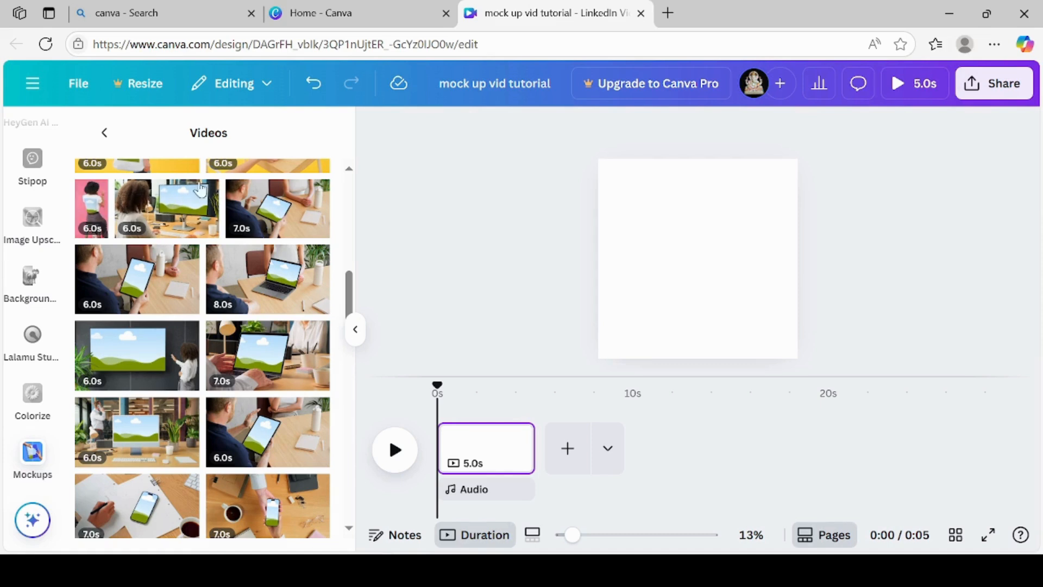
pyautogui.moveTo(351, 304); pyautogui.dragTo(335, 401)
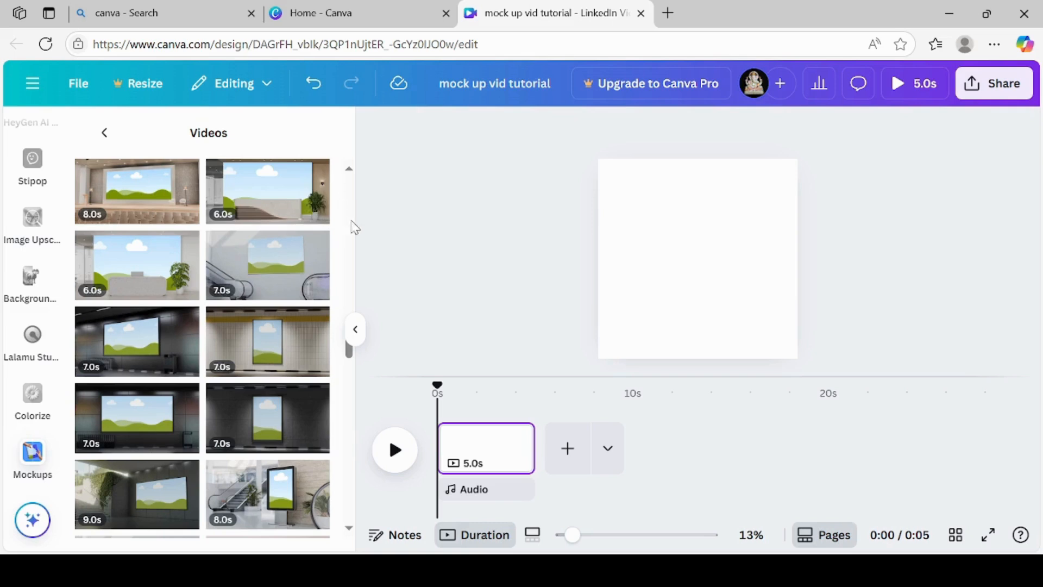
pyautogui.moveTo(350, 354); pyautogui.dragTo(350, 455)
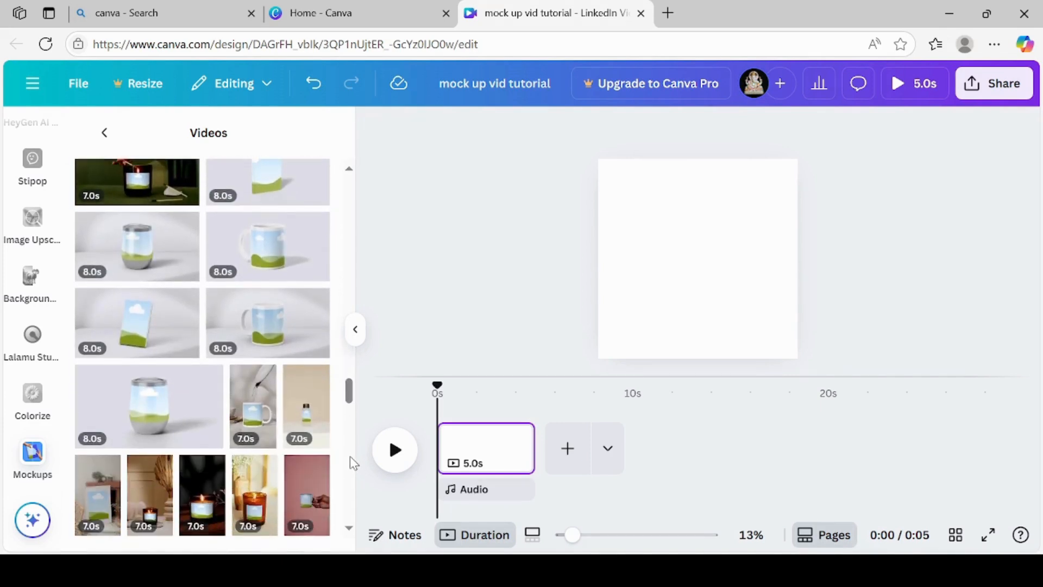
pyautogui.click(268, 319)
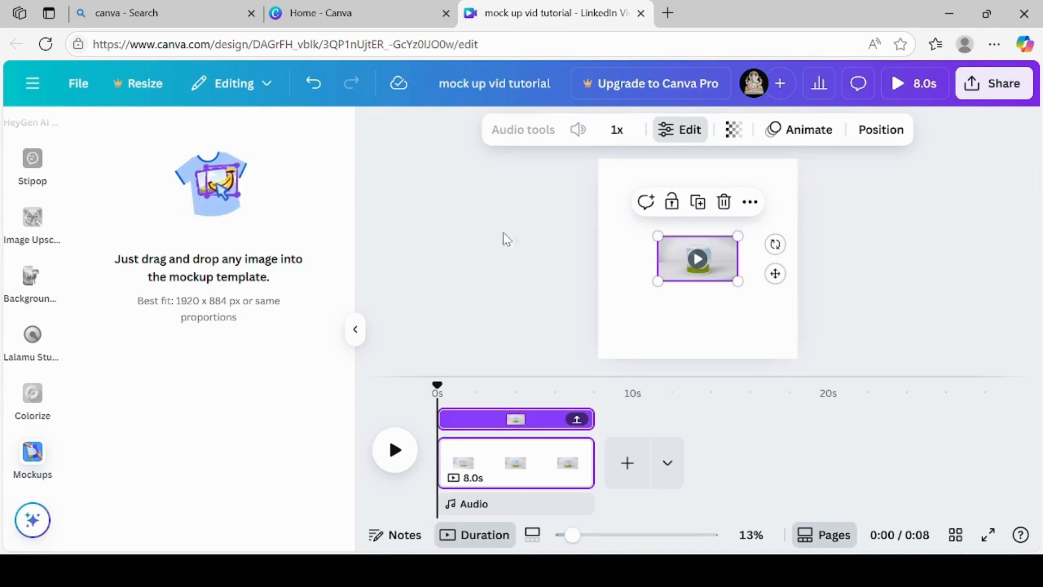
# Enlarge the mug video mockup until it covers the whole square page, keeping the mug centred
pyautogui.moveTo(736, 235); pyautogui.dragTo(860, 167)
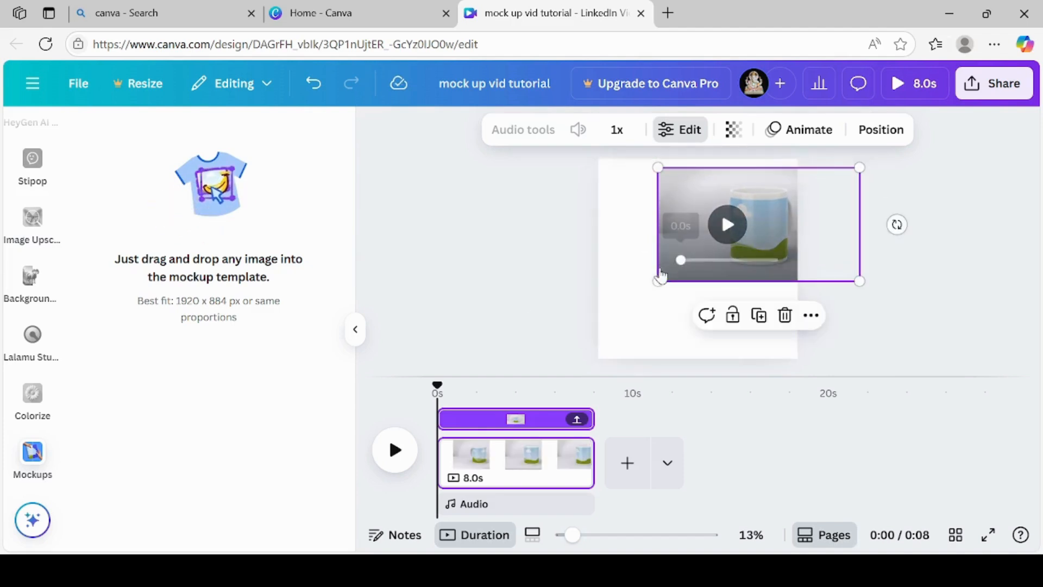
pyautogui.moveTo(657, 281); pyautogui.dragTo(550, 402)
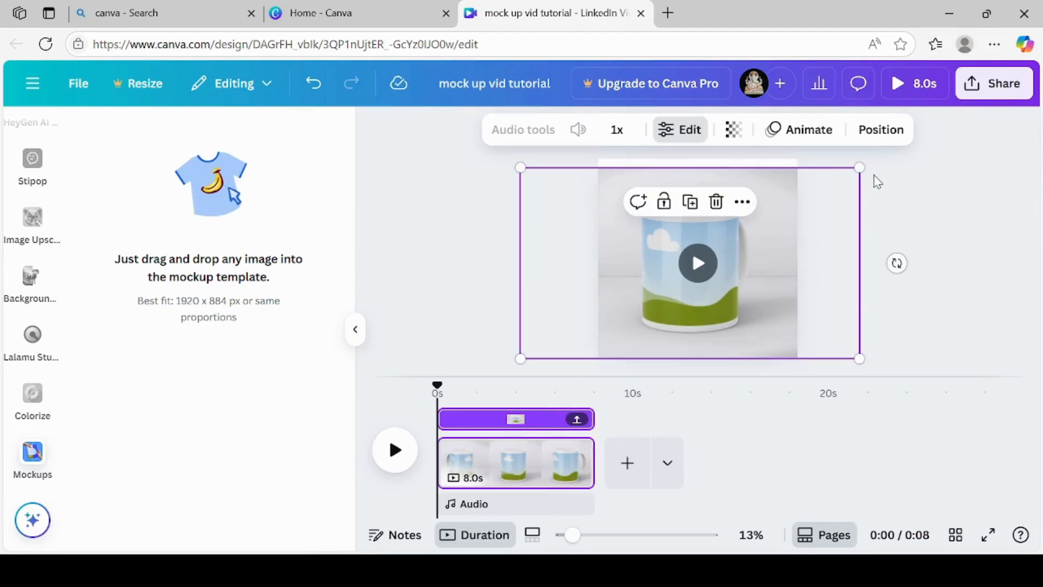
pyautogui.moveTo(859, 167); pyautogui.dragTo(875, 156)
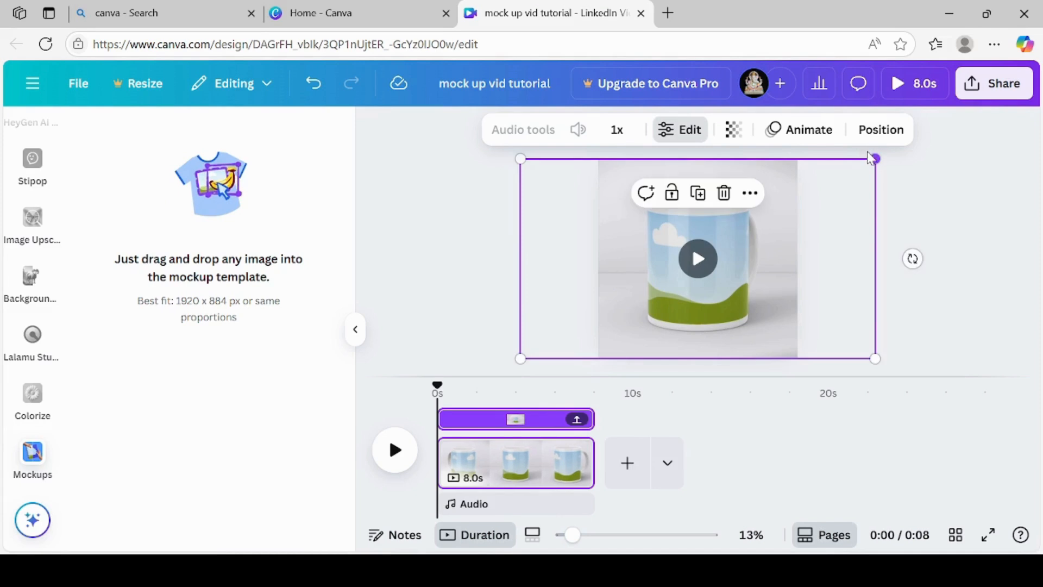
pyautogui.click(941, 210)
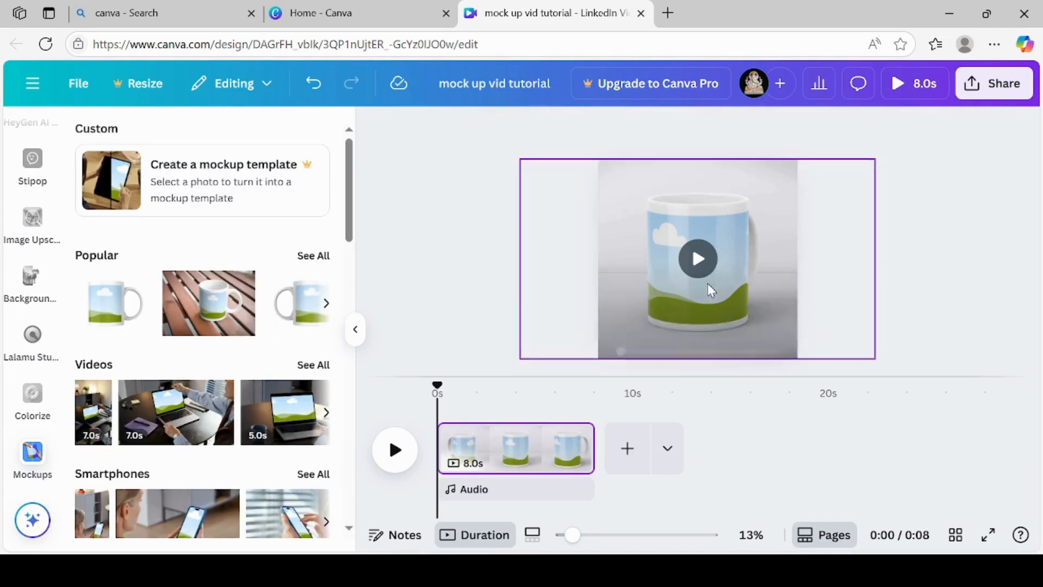
# Find the graphic of the woman cooking with a pan among the recently used elements and place it on the mug mockup
pyautogui.scroll(10, 33, 207)
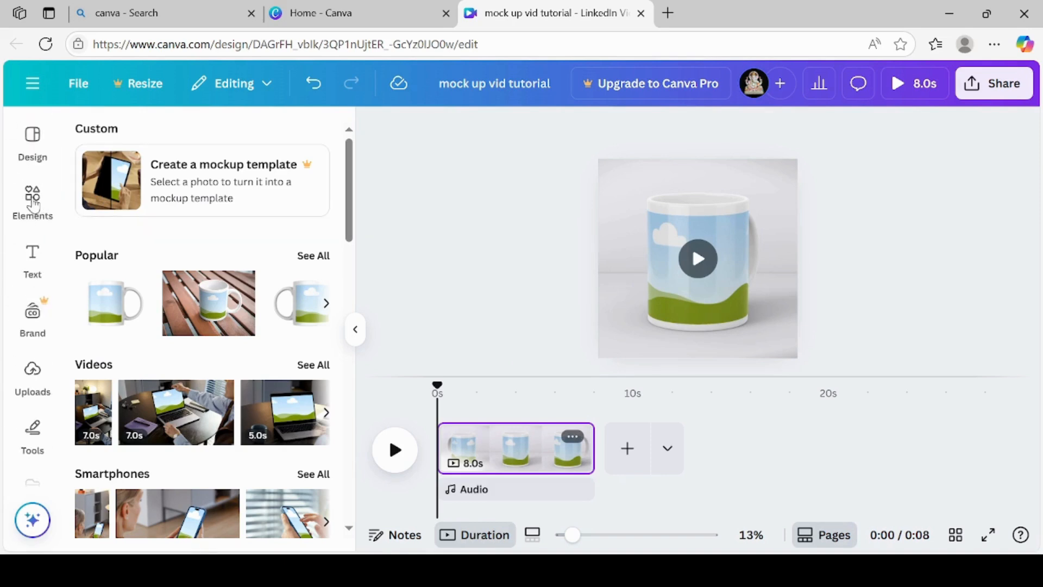
pyautogui.click(32, 201)
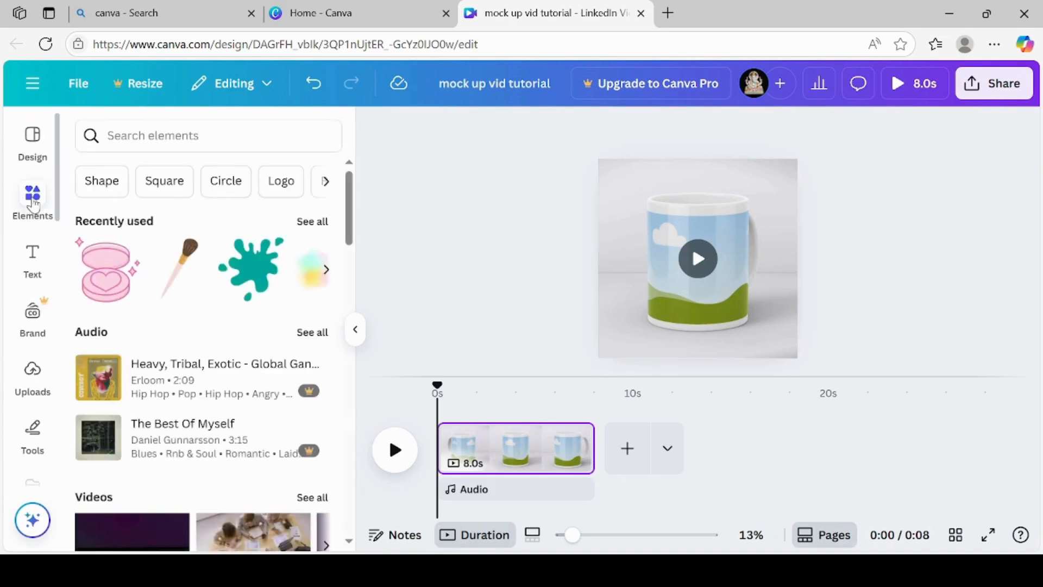
pyautogui.click(325, 225)
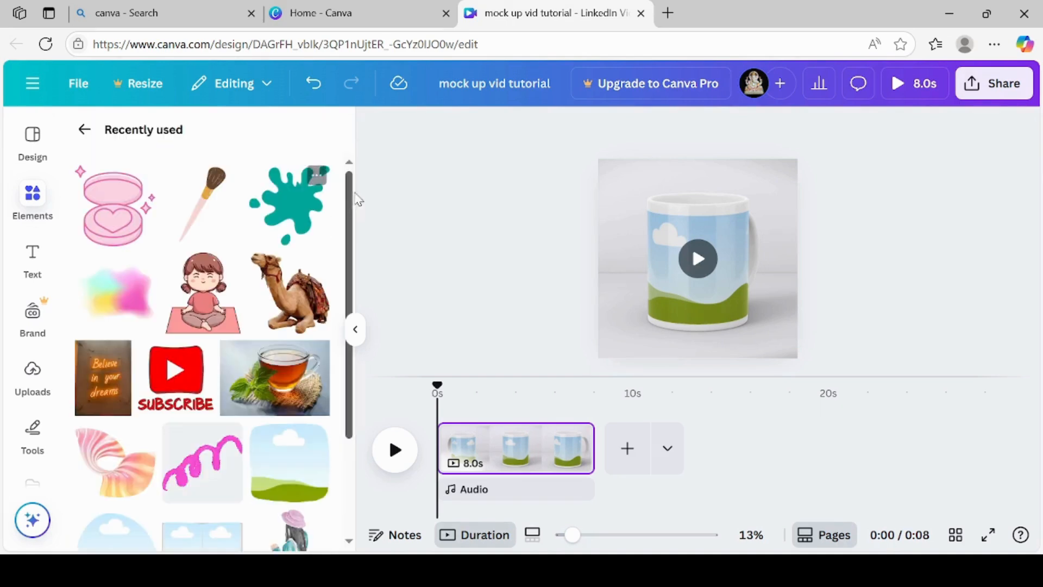
pyautogui.moveTo(349, 213); pyautogui.dragTo(388, 586)
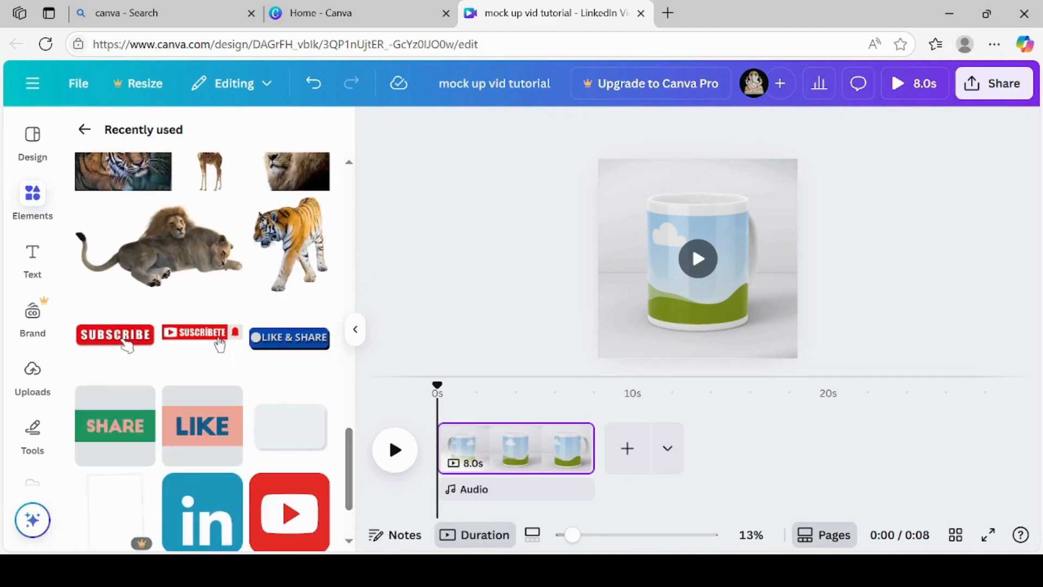
pyautogui.scroll(-5, 349, 543)
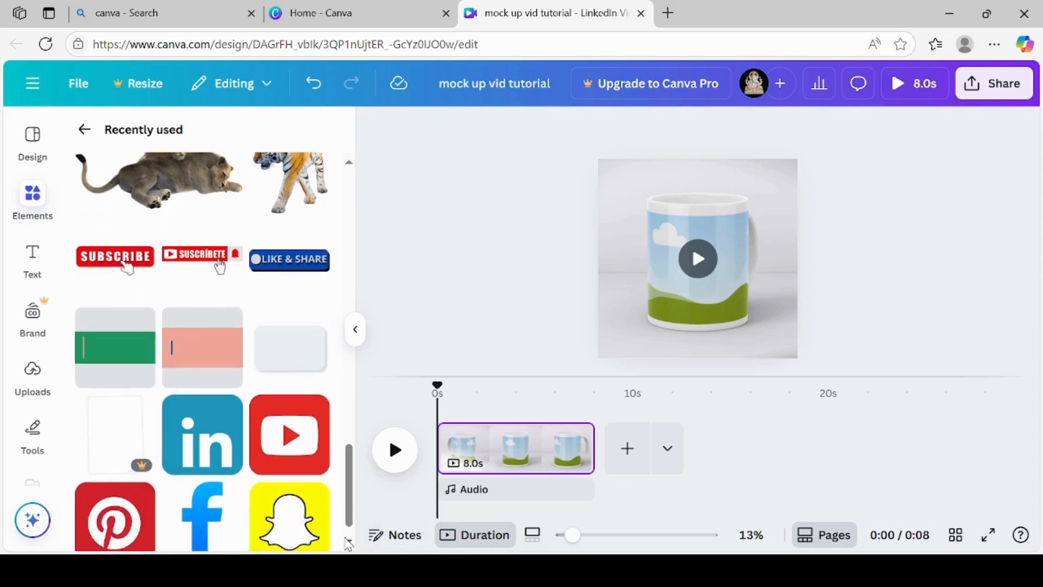
pyautogui.scroll(-1, 348, 543)
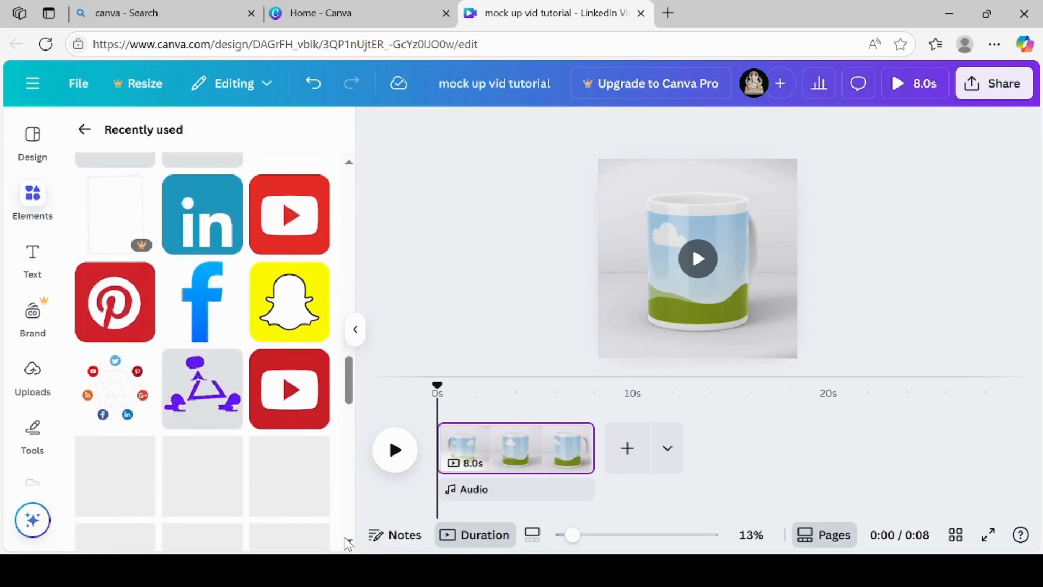
pyautogui.scroll(-3, 348, 543)
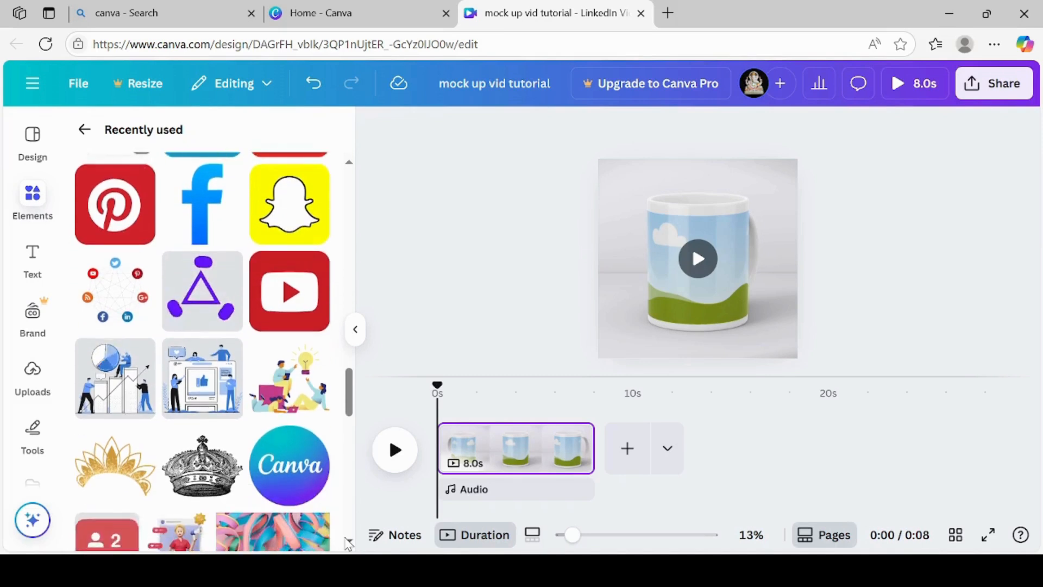
pyautogui.scroll(-3, 348, 543)
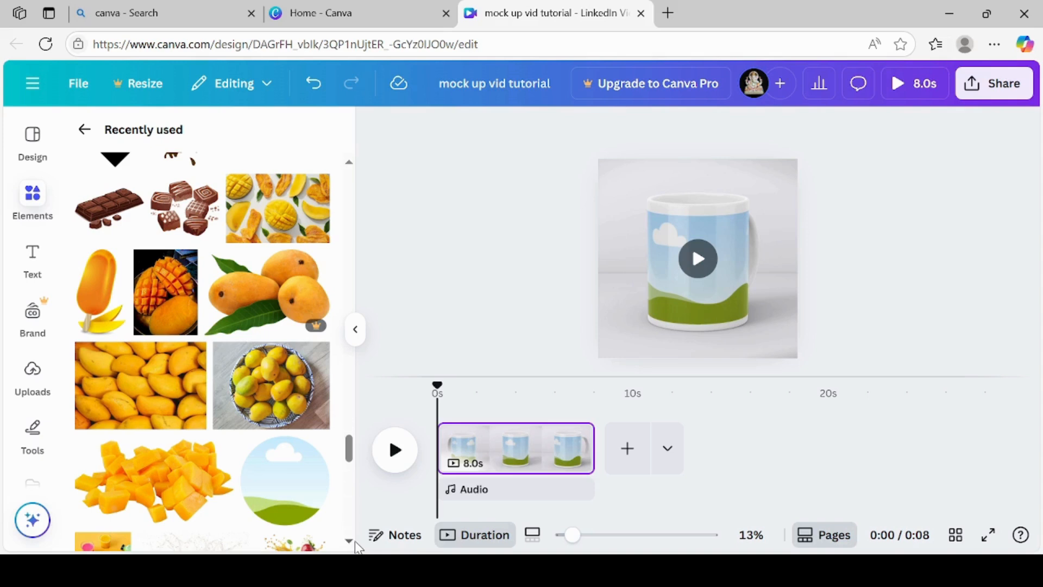
pyautogui.scroll(-4, 351, 545)
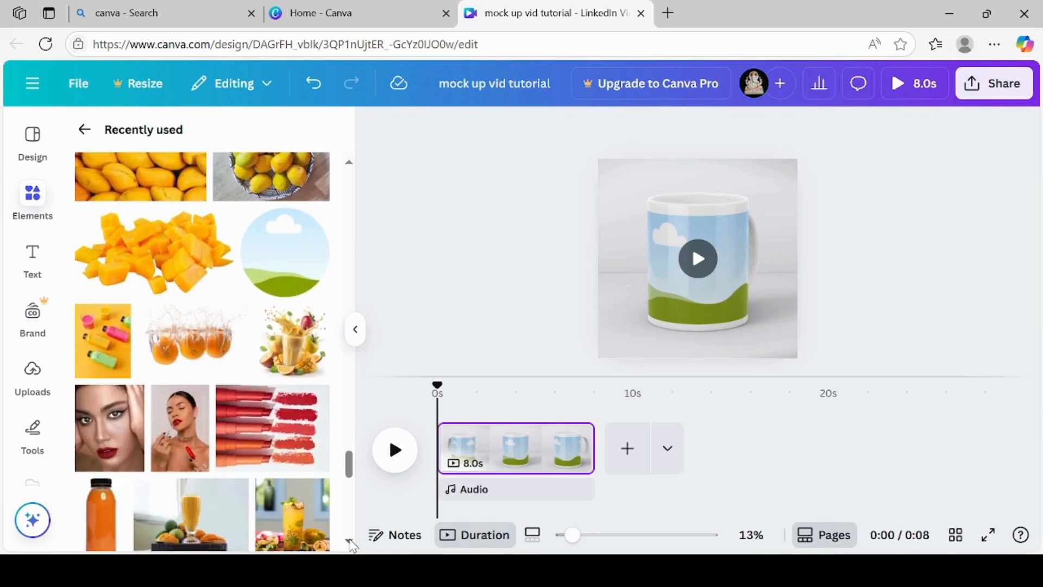
pyautogui.scroll(-5, 351, 545)
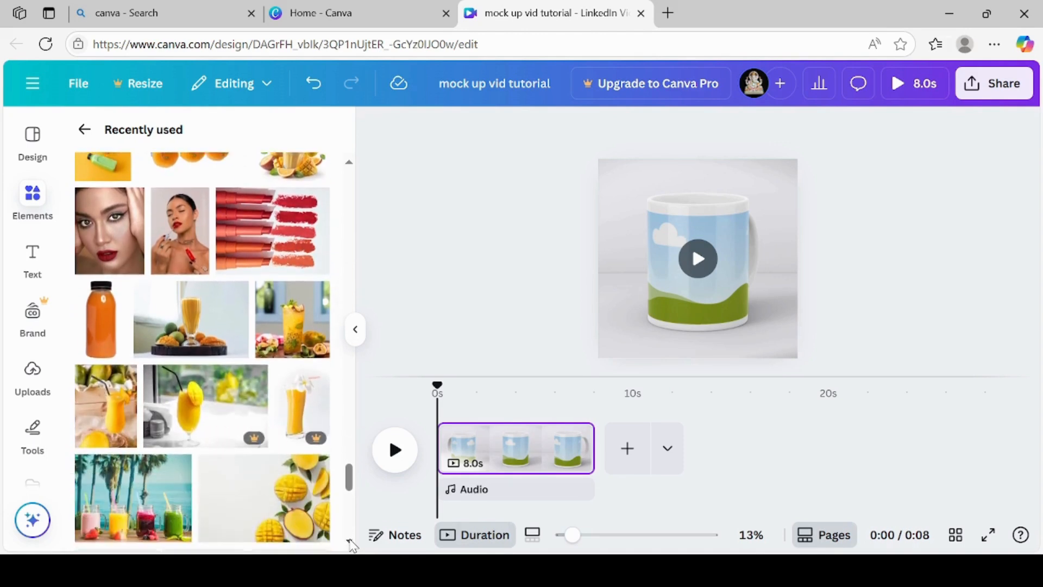
pyautogui.scroll(-3, 351, 545)
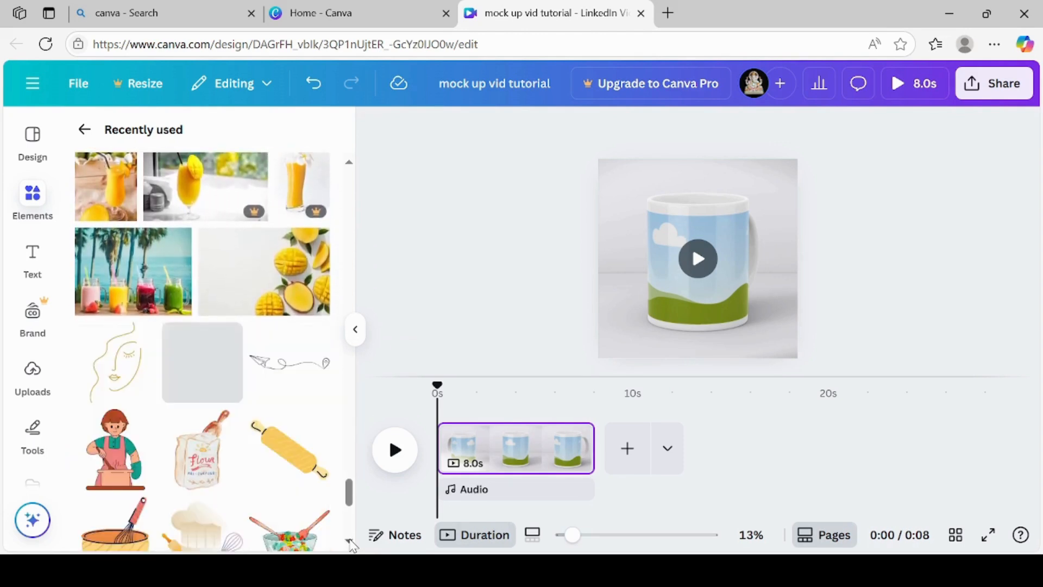
pyautogui.scroll(-6, 351, 545)
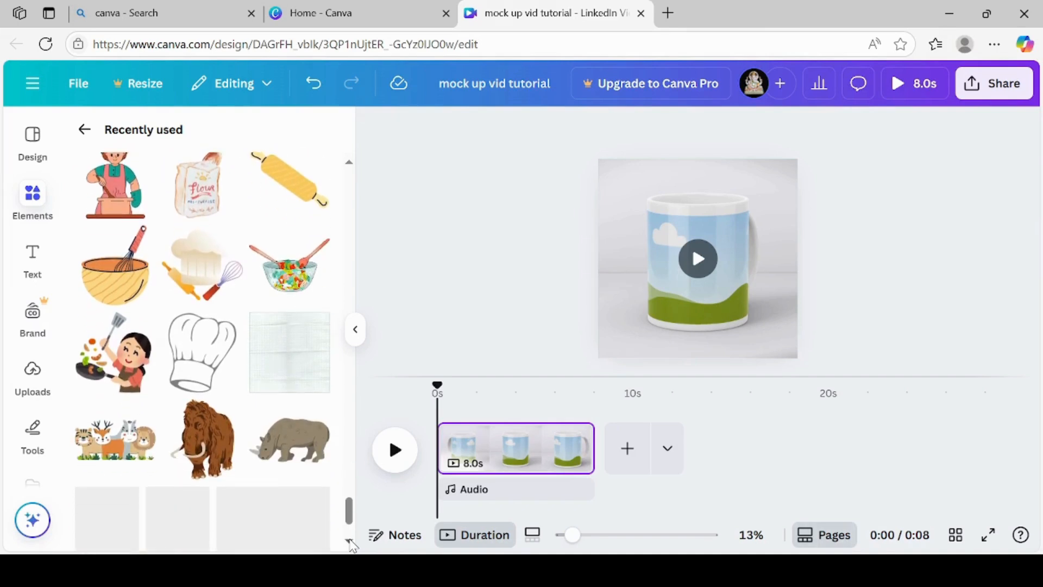
pyautogui.scroll(-1, 352, 545)
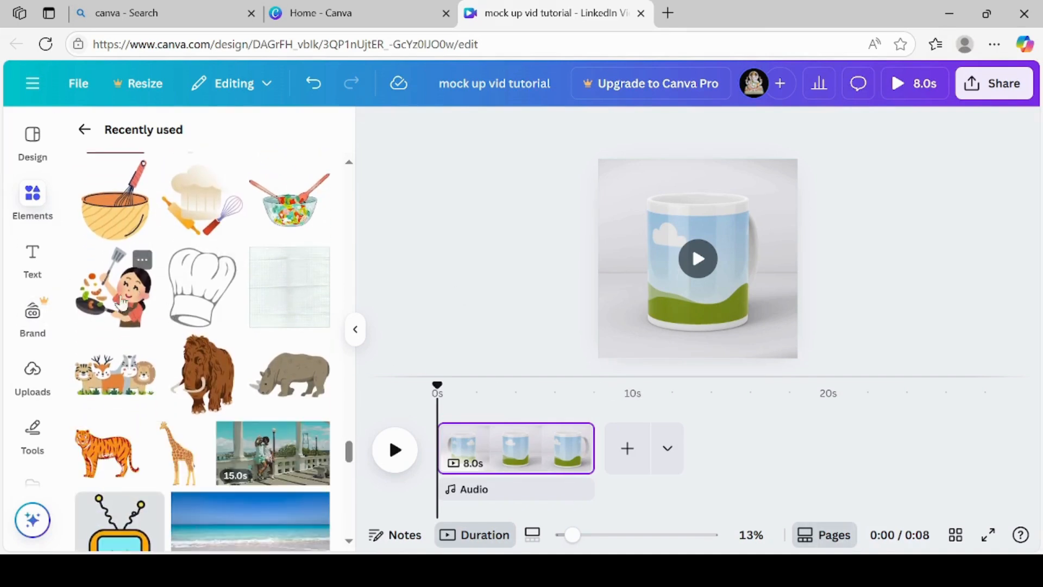
pyautogui.moveTo(104, 303); pyautogui.dragTo(646, 279)
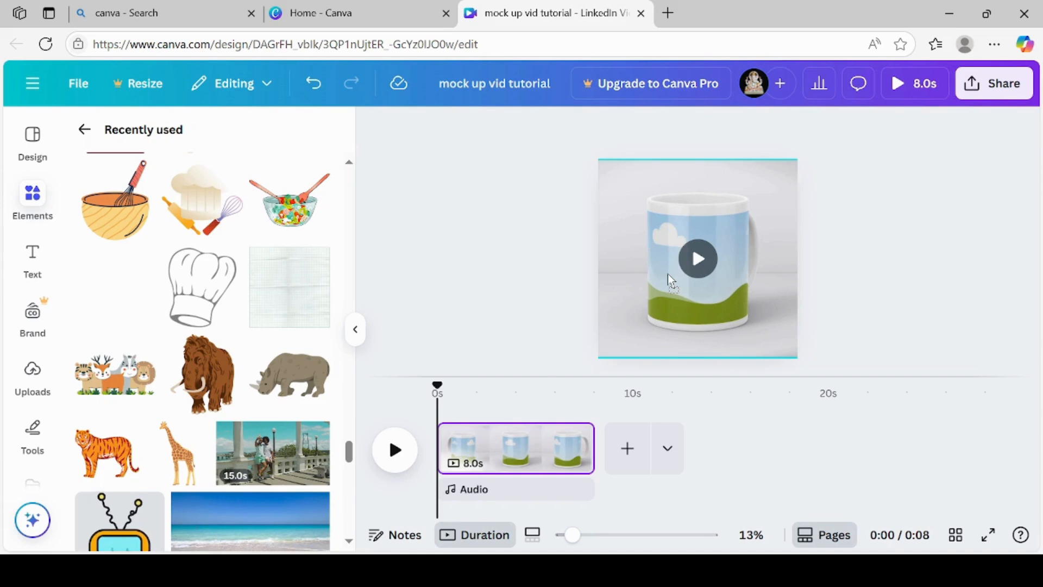
pyautogui.moveTo(667, 273); pyautogui.dragTo(670, 283)
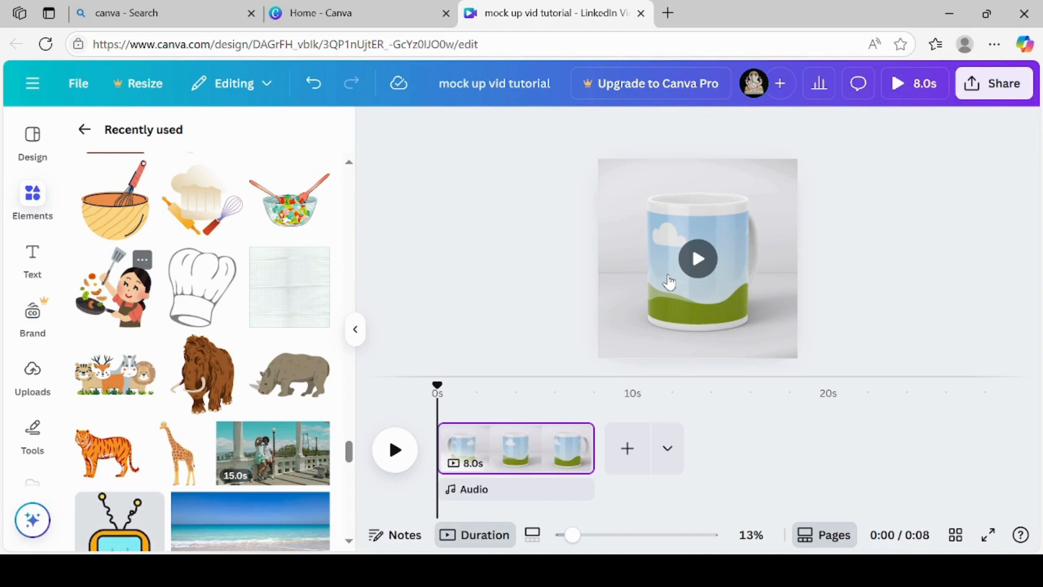
# Play the mug mockup video to check how the cooking woman graphic sits on the mug
pyautogui.click(699, 262)
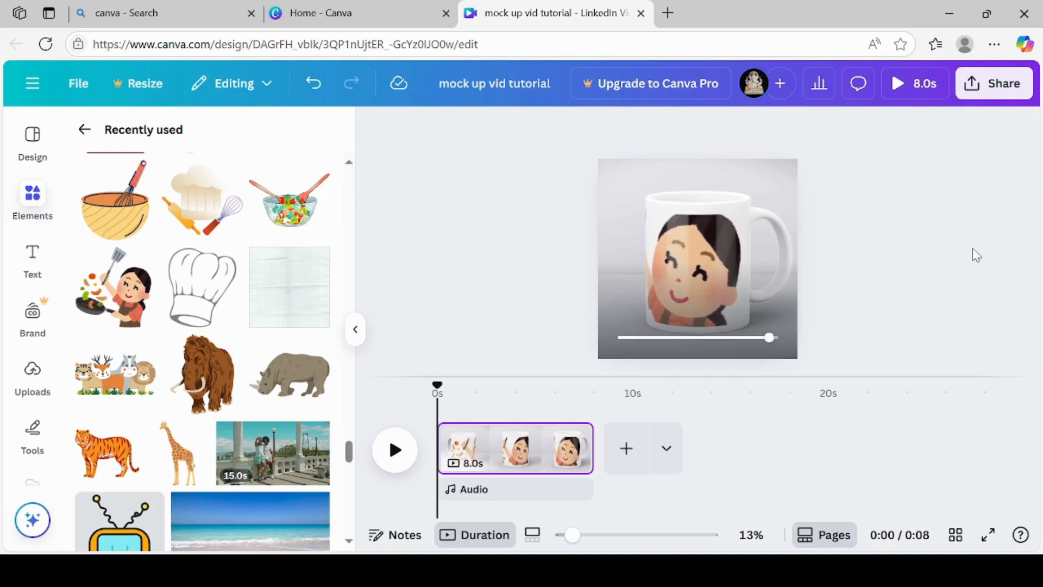
pyautogui.click(695, 285)
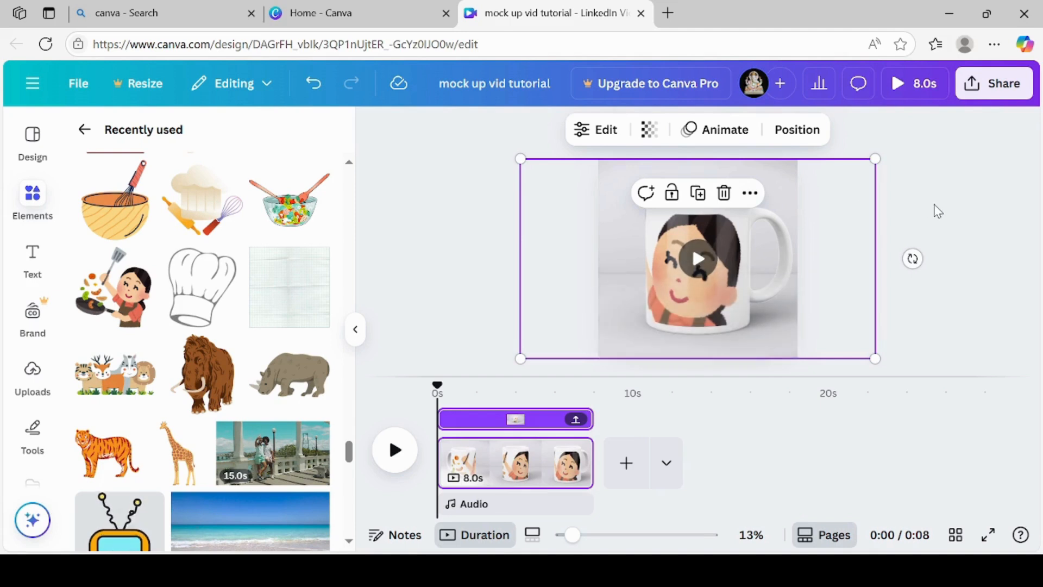
pyautogui.click(938, 210)
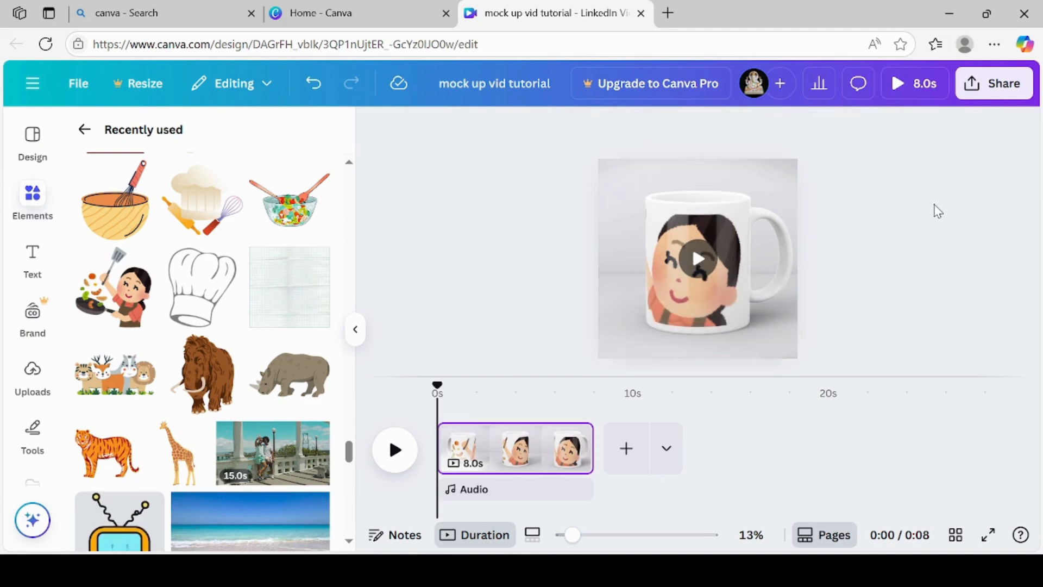
# Open the mug mockup's settings and fit the whole cooking woman graphic inside the print area
pyautogui.click(647, 252)
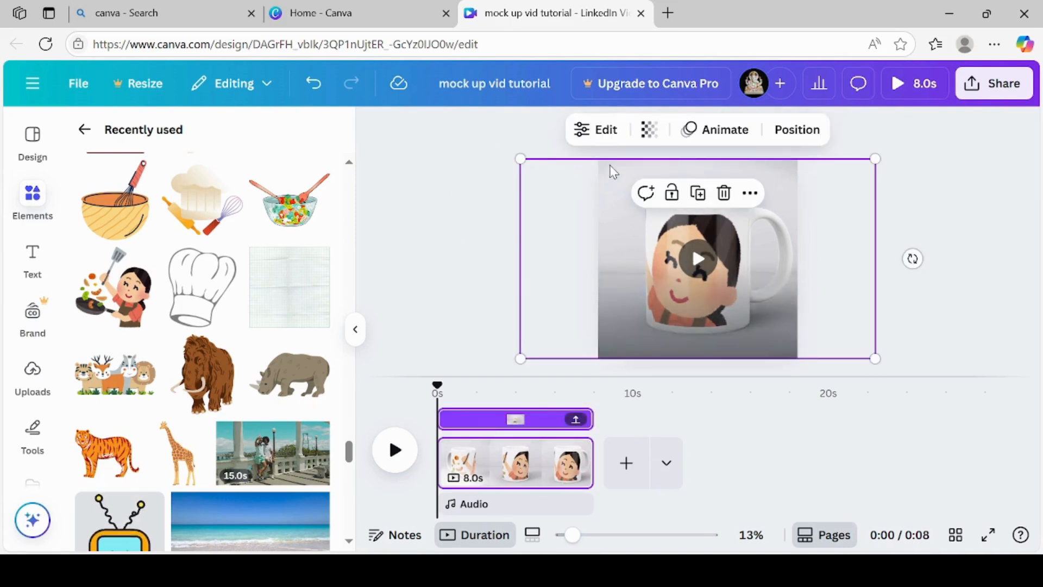
pyautogui.click(596, 131)
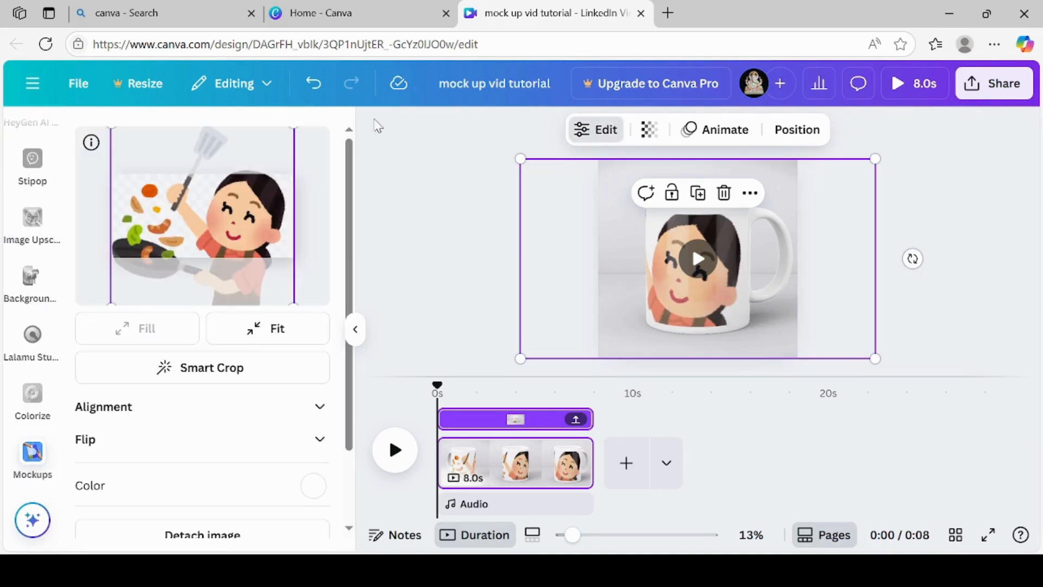
pyautogui.click(268, 329)
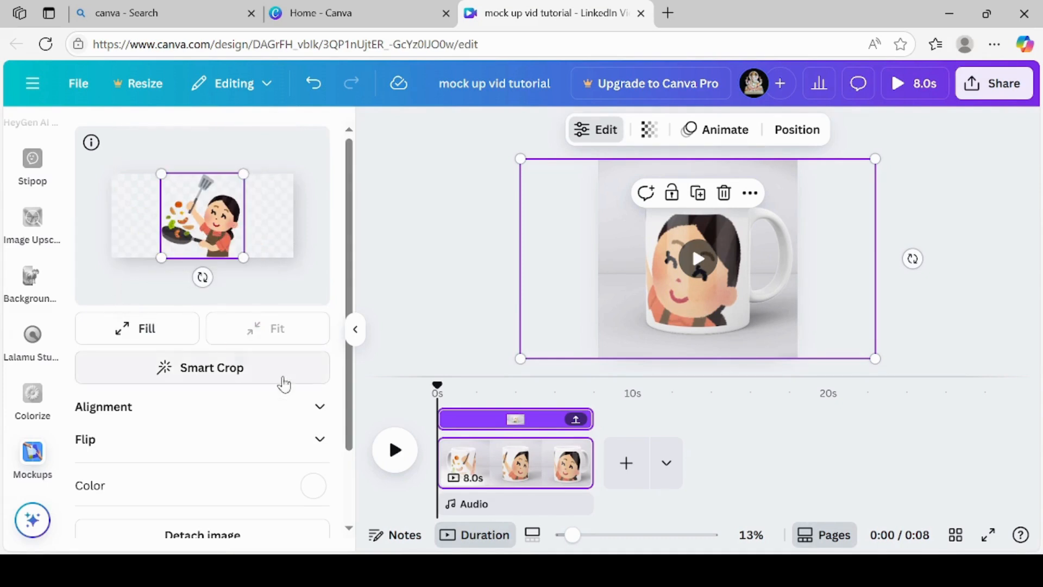
# Set the mug's colour to light blue #B3DBF9 and apply the changes to the mockup
pyautogui.moveTo(349, 422); pyautogui.dragTo(340, 485)
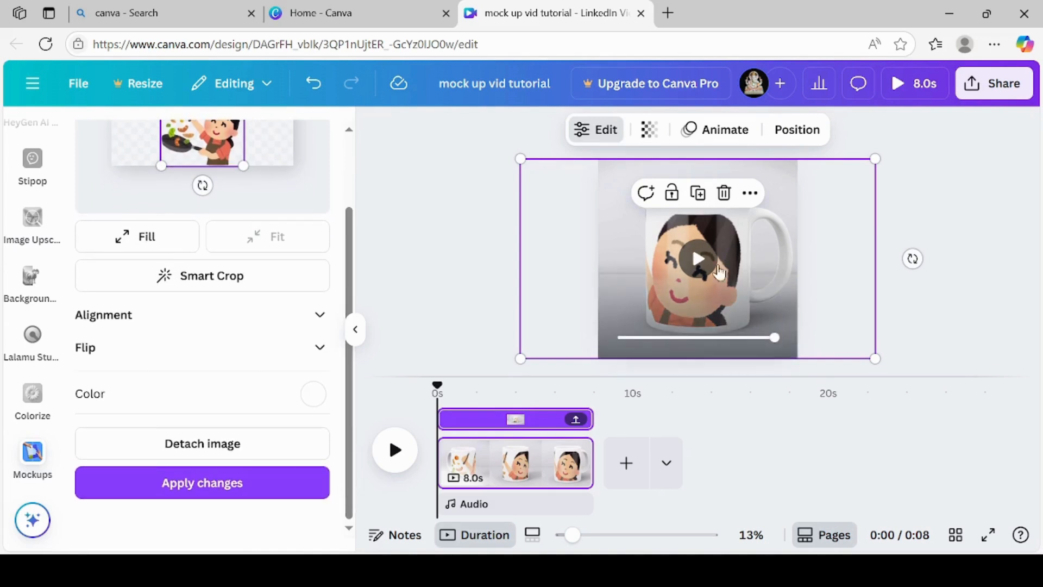
pyautogui.click(312, 394)
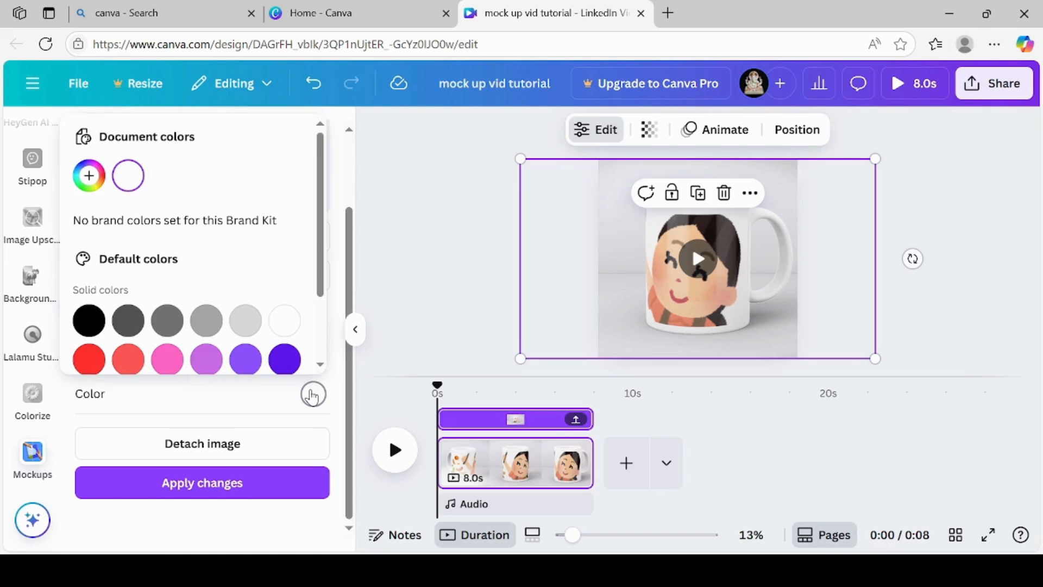
pyautogui.moveTo(322, 283); pyautogui.dragTo(315, 362)
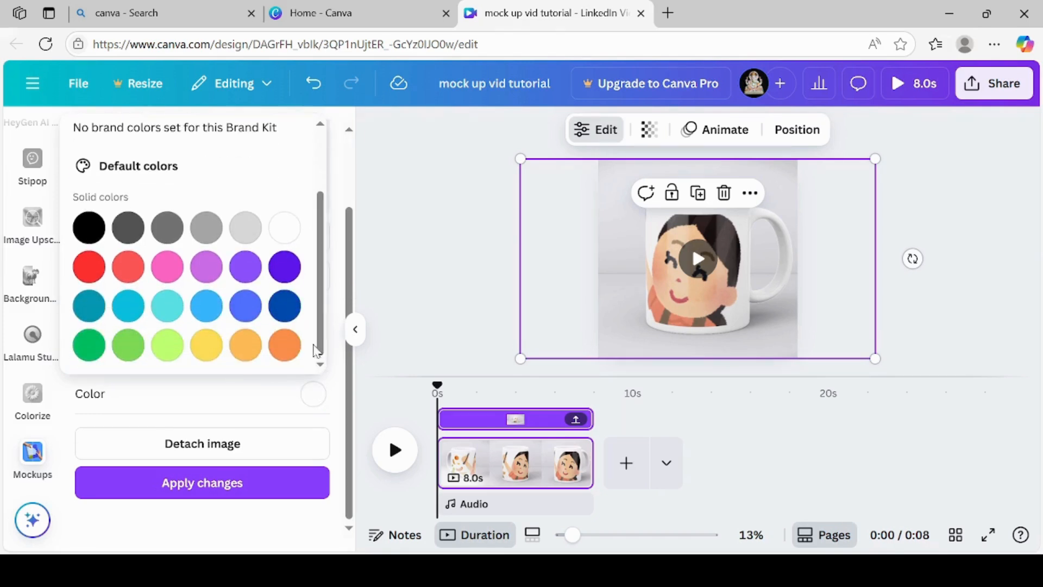
pyautogui.moveTo(319, 265); pyautogui.dragTo(327, 158)
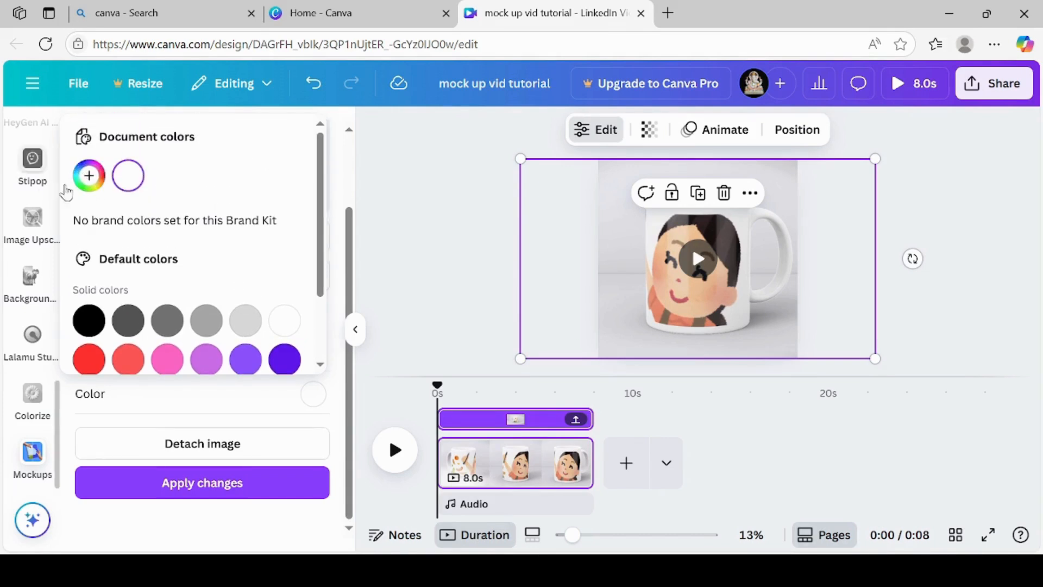
pyautogui.click(90, 177)
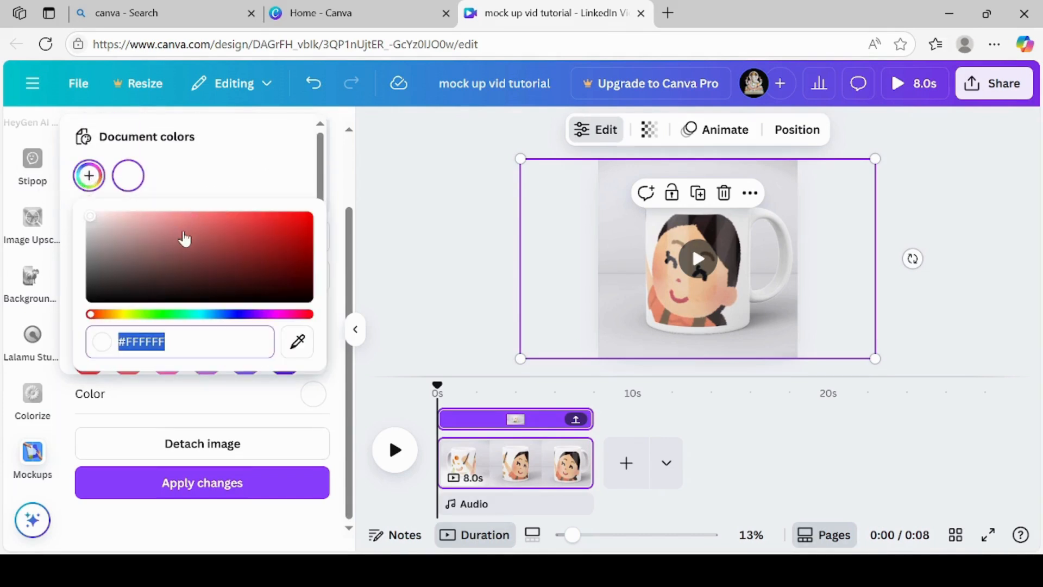
pyautogui.click(151, 219)
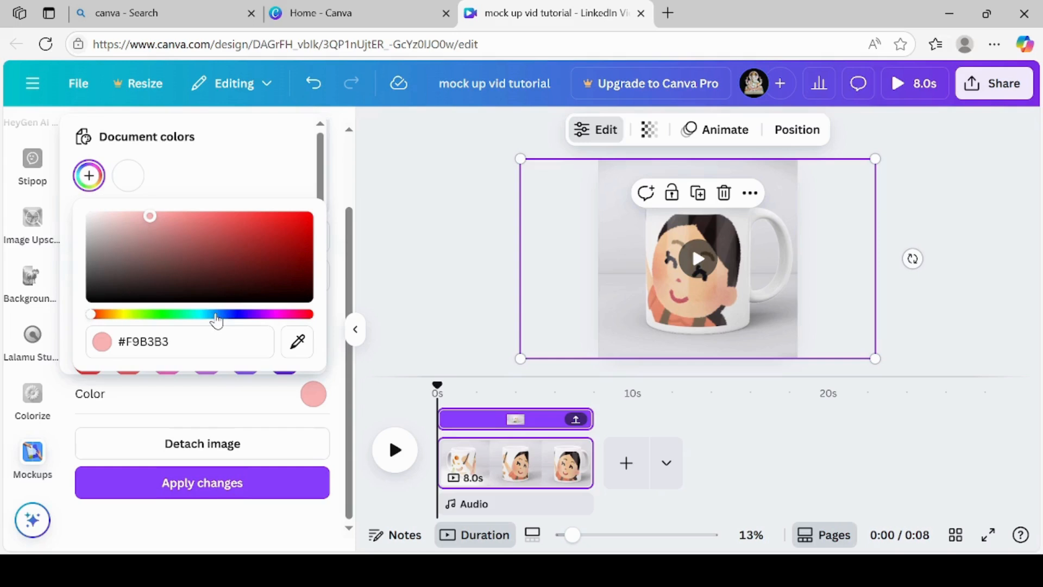
pyautogui.click(216, 315)
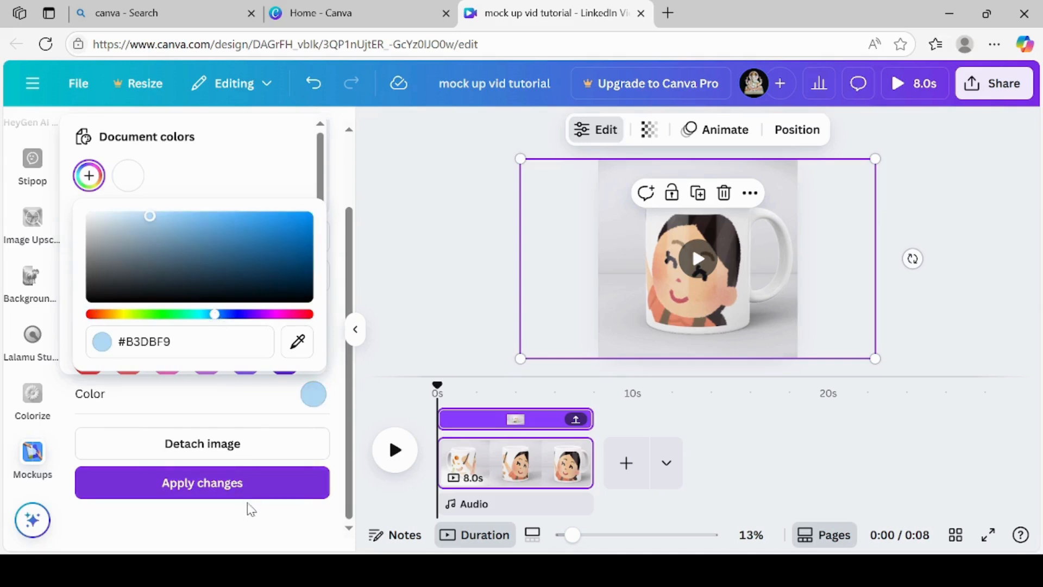
pyautogui.click(259, 487)
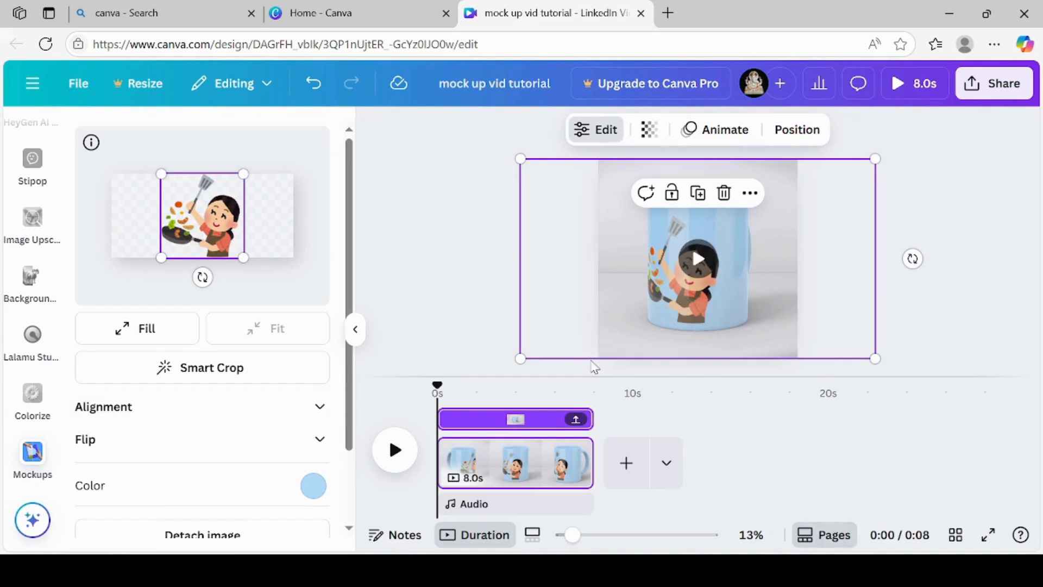
# Deselect the mockup and play the blue mug video several times to review the result
pyautogui.click(949, 303)
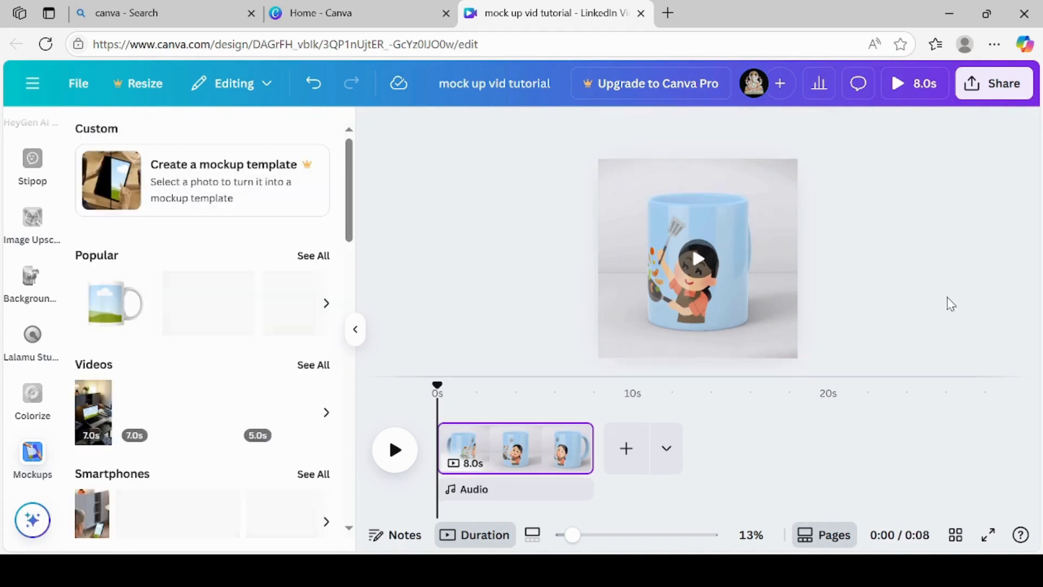
pyautogui.click(696, 261)
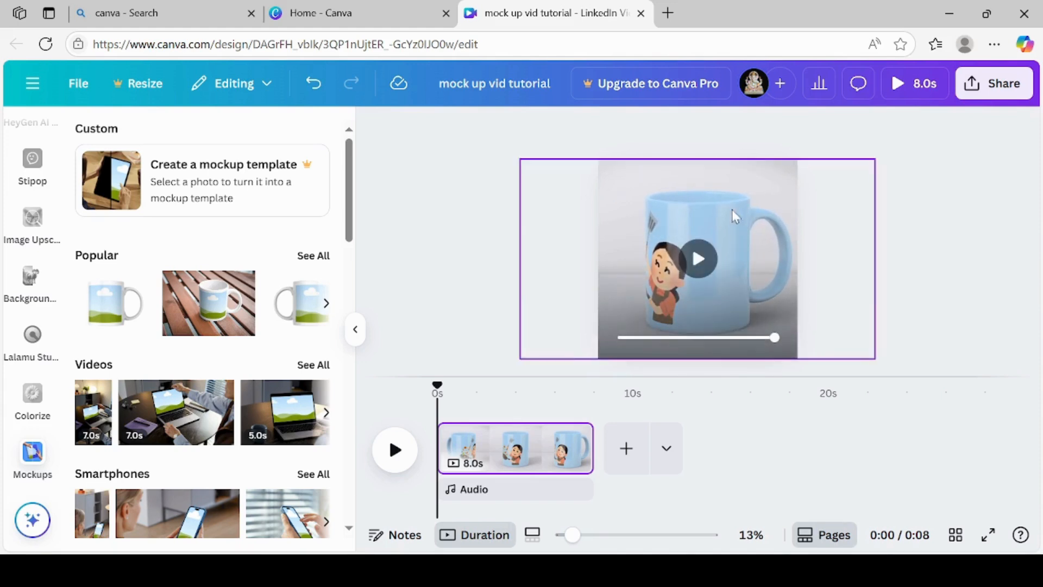
pyautogui.click(698, 258)
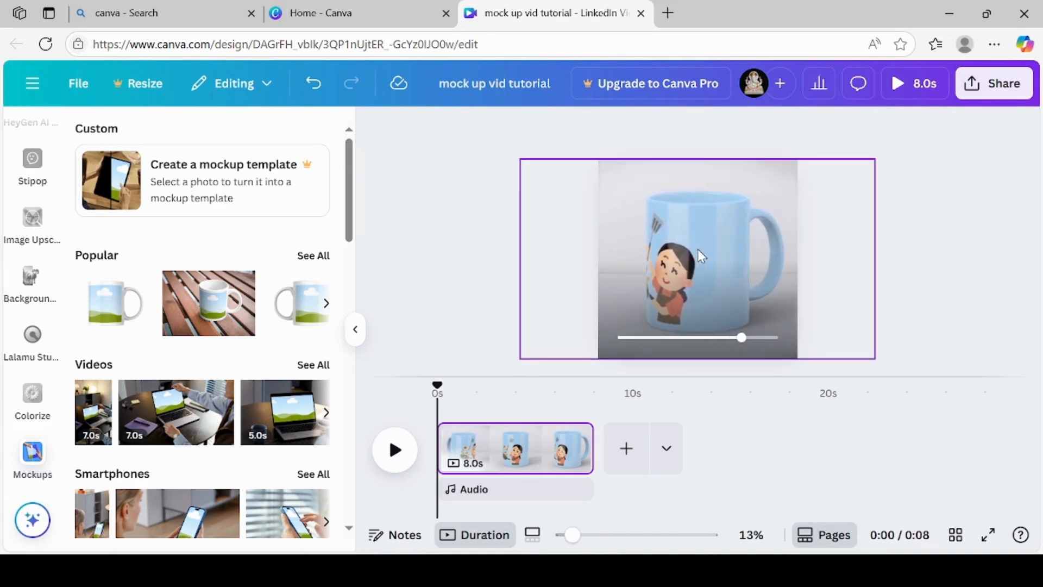
pyautogui.click(699, 259)
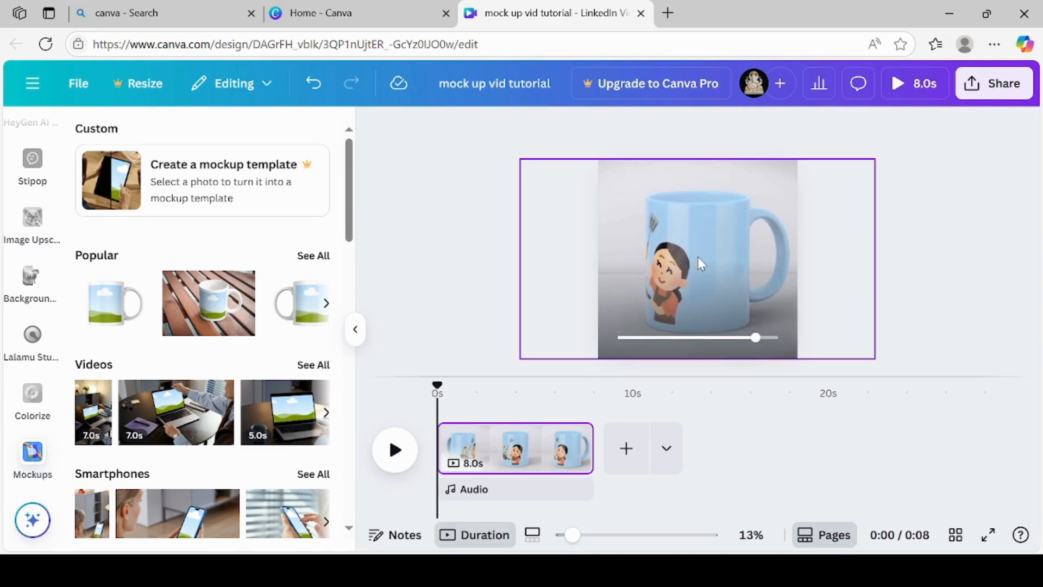
pyautogui.click(698, 260)
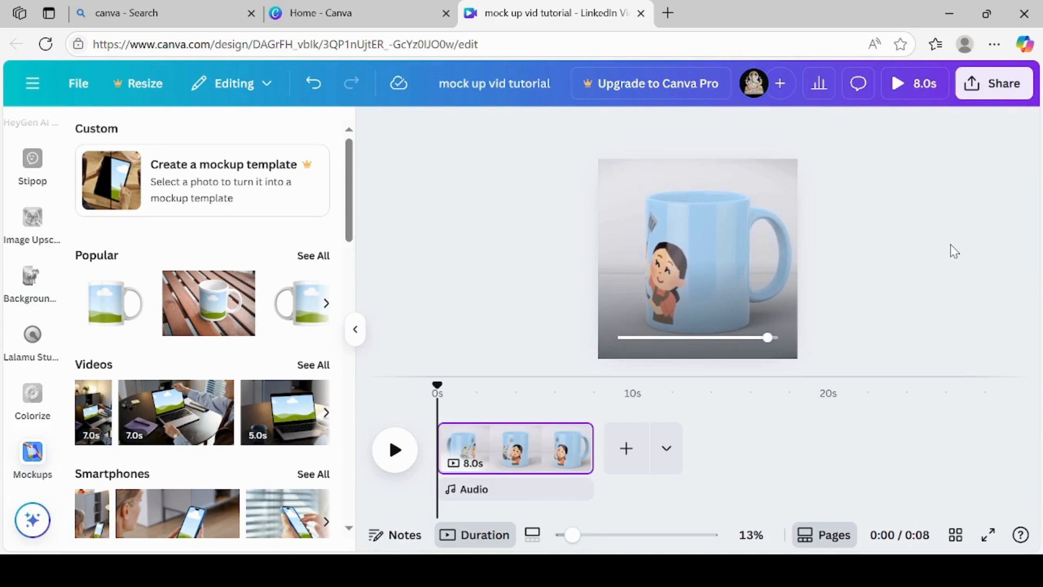
pyautogui.click(699, 259)
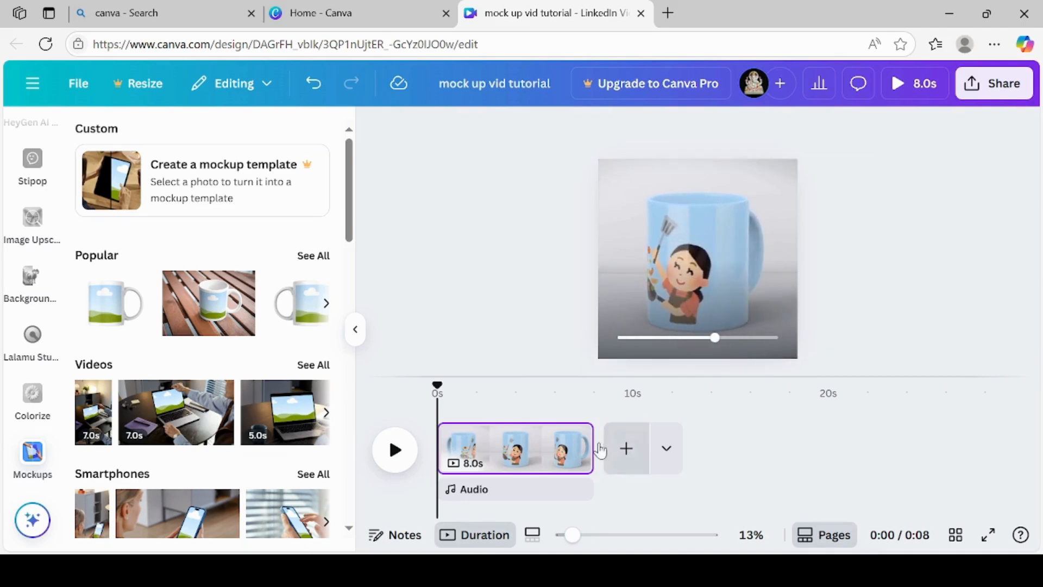
# Add a second page to the video and place the 6-second video mockup of hands holding a card on it
pyautogui.click(625, 451)
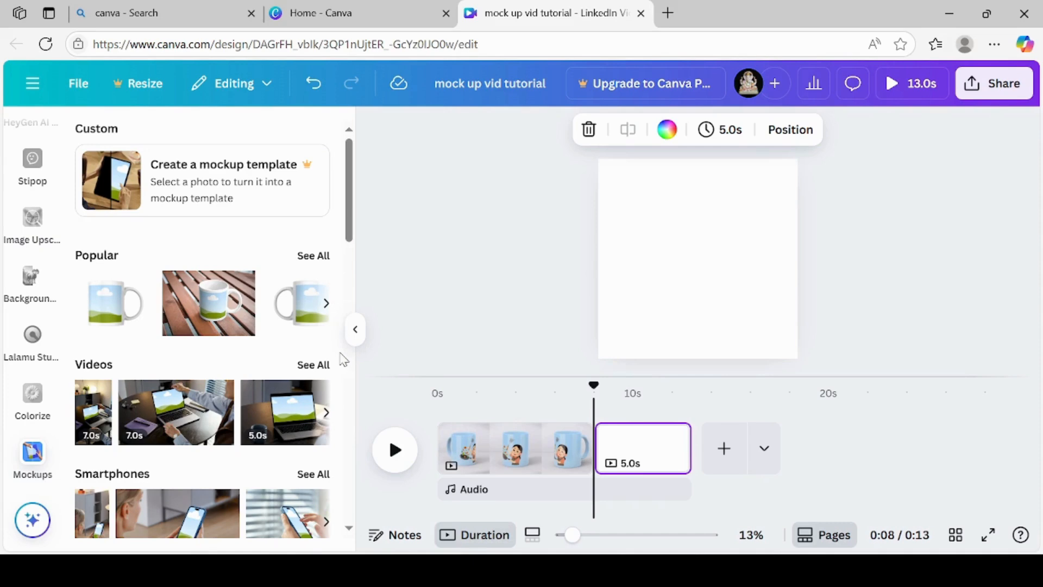
pyautogui.click(326, 368)
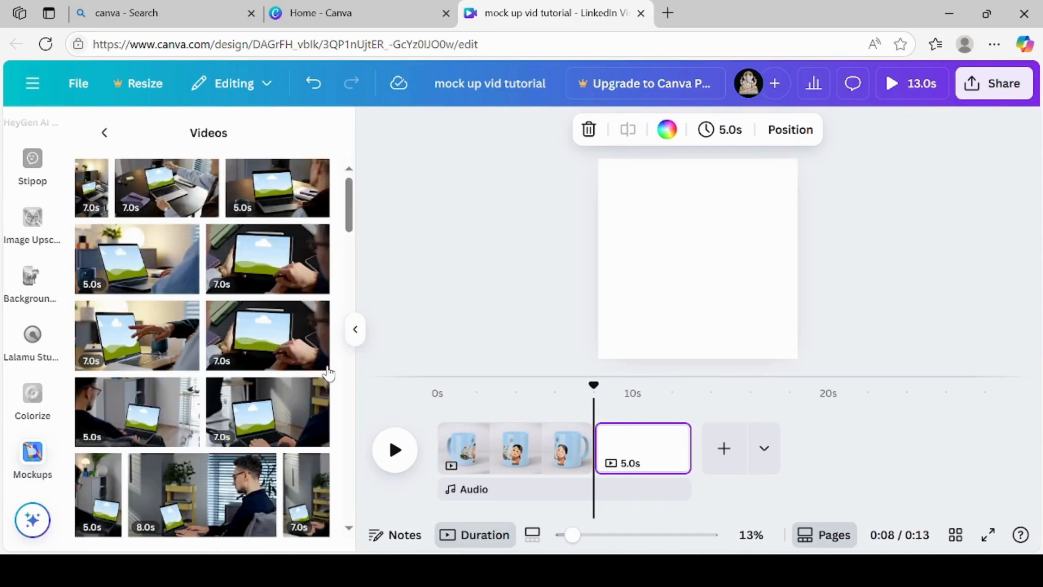
pyautogui.moveTo(348, 214); pyautogui.dragTo(350, 569)
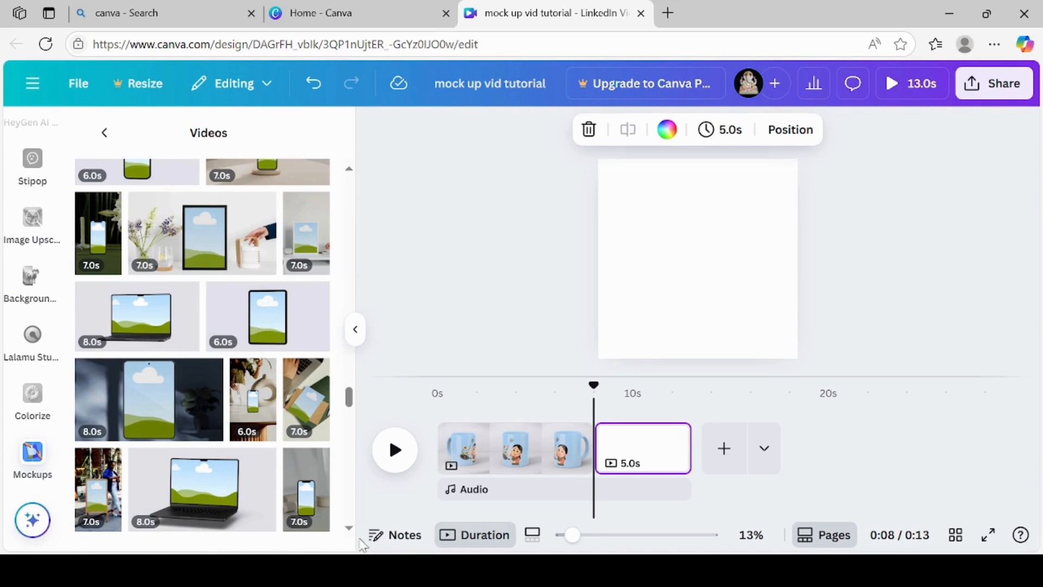
pyautogui.scroll(-5, 351, 532)
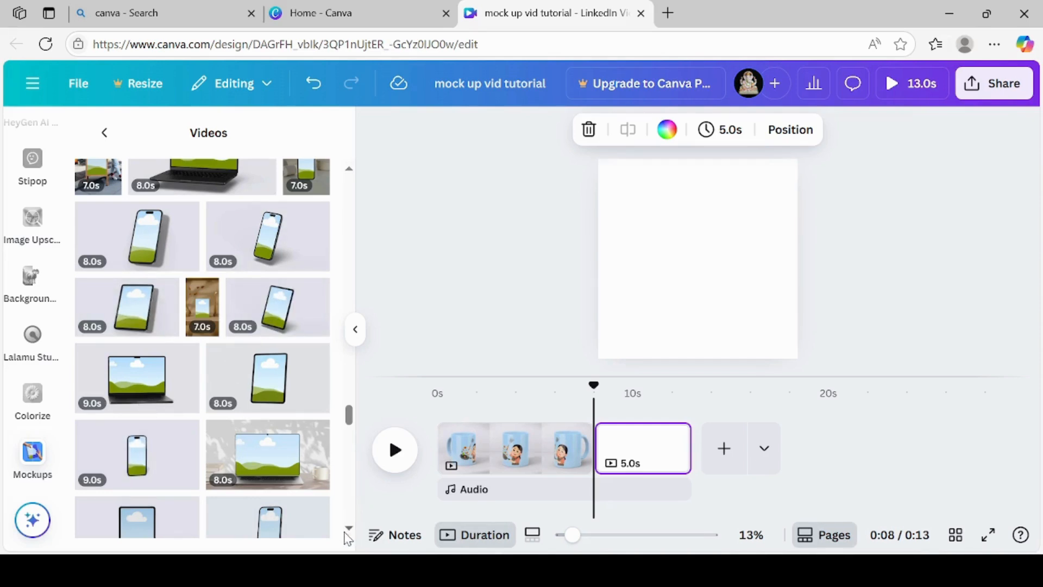
pyautogui.scroll(-4, 347, 538)
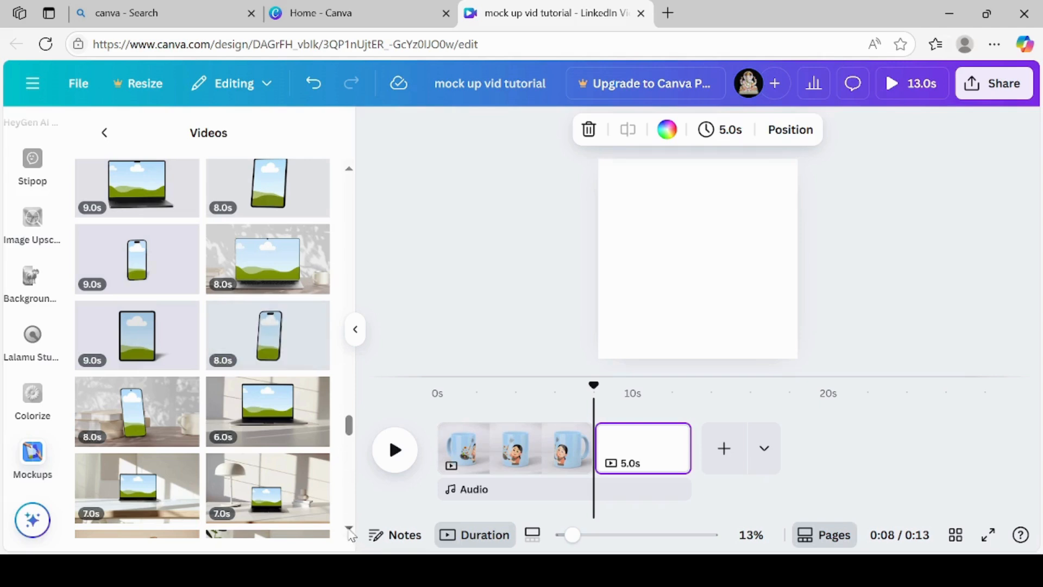
pyautogui.scroll(-5, 350, 535)
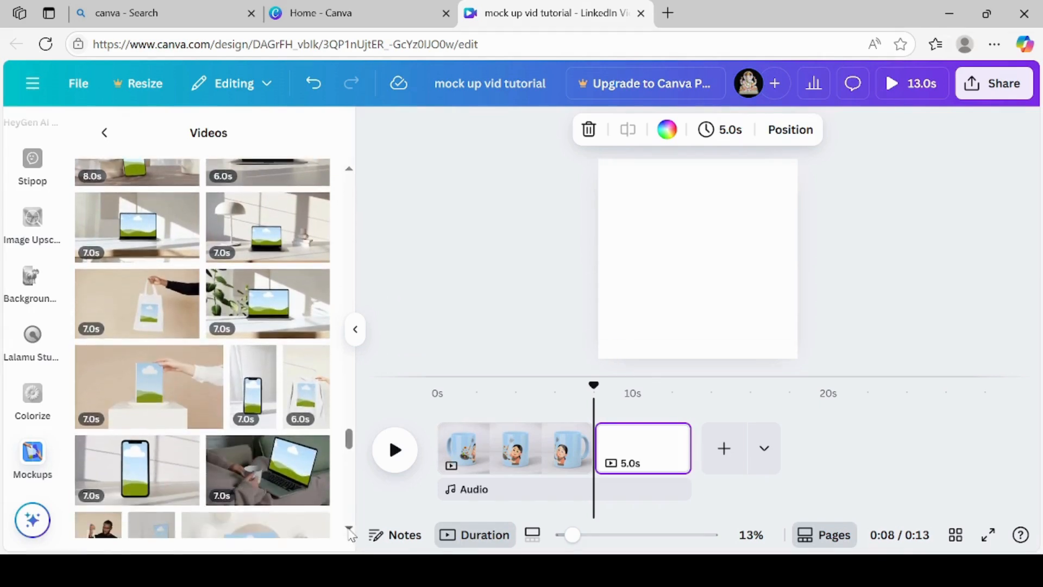
pyautogui.scroll(-1, 350, 535)
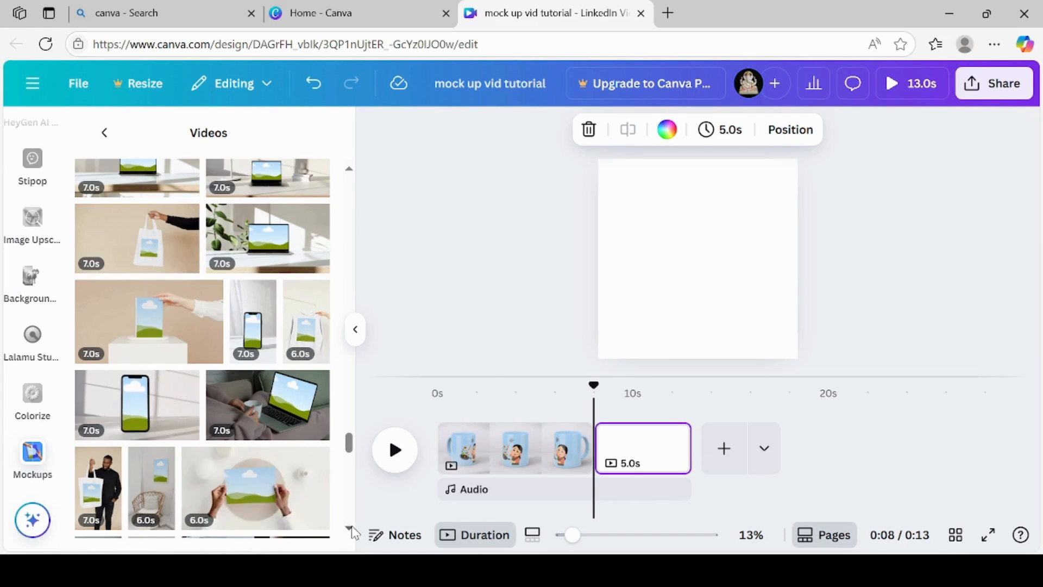
pyautogui.scroll(-1, 351, 525)
pyautogui.scroll(-3, 350, 526)
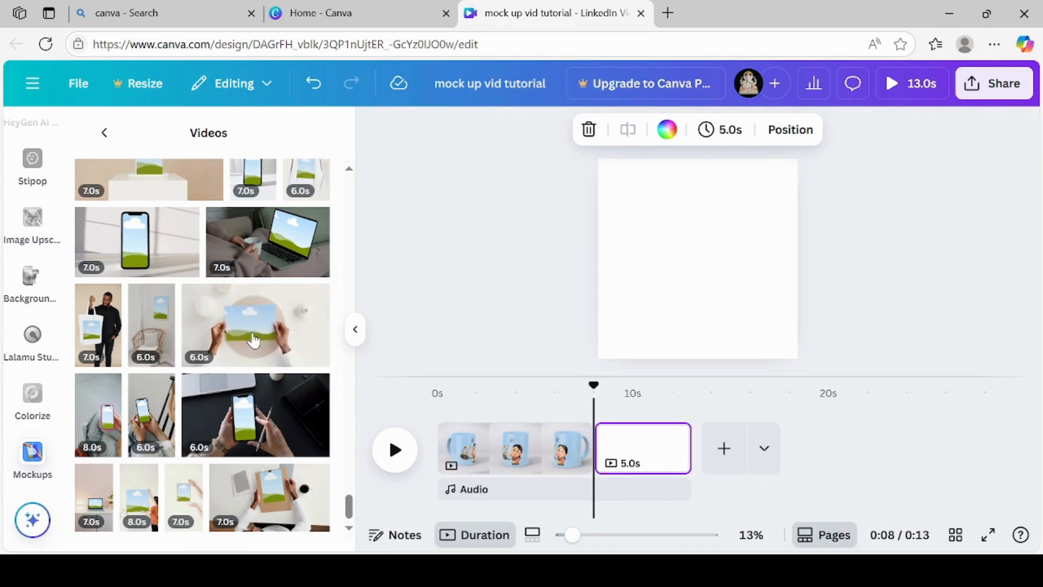
pyautogui.click(254, 340)
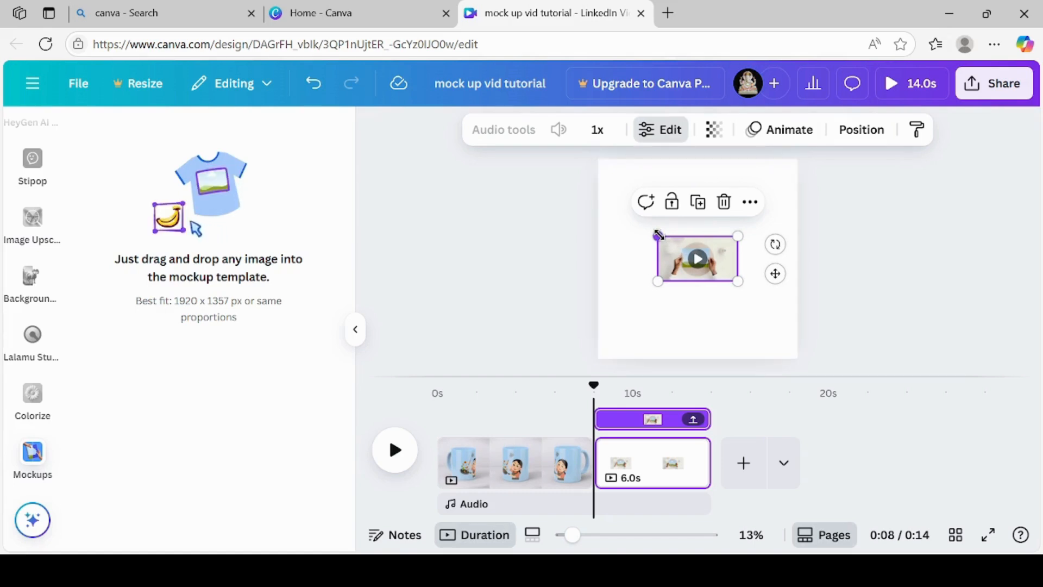
# Enlarge the hand-held card mockup until it covers the whole second page
pyautogui.moveTo(657, 234); pyautogui.dragTo(571, 96)
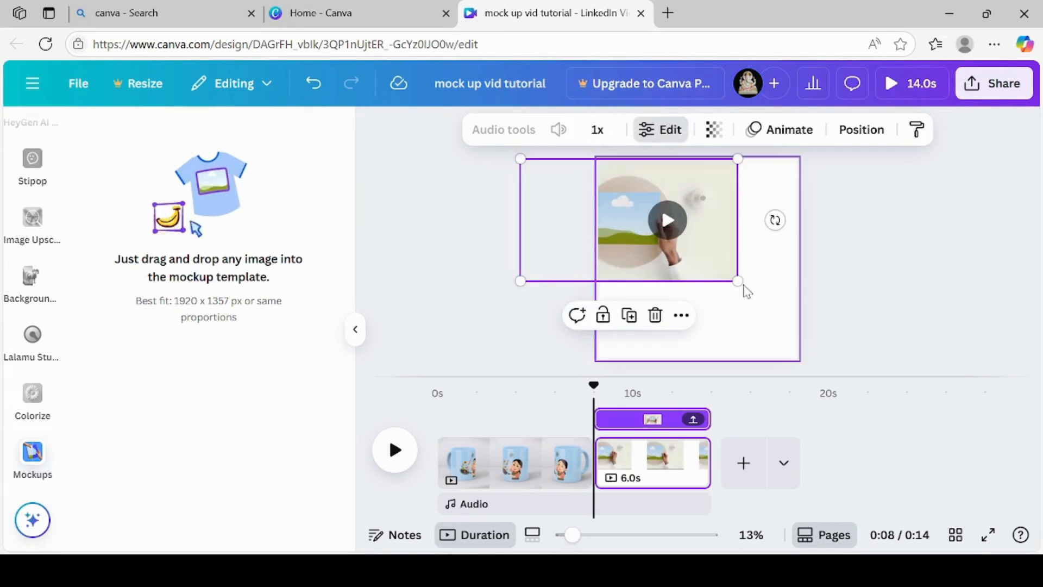
pyautogui.moveTo(738, 280); pyautogui.dragTo(880, 409)
pyautogui.click(985, 323)
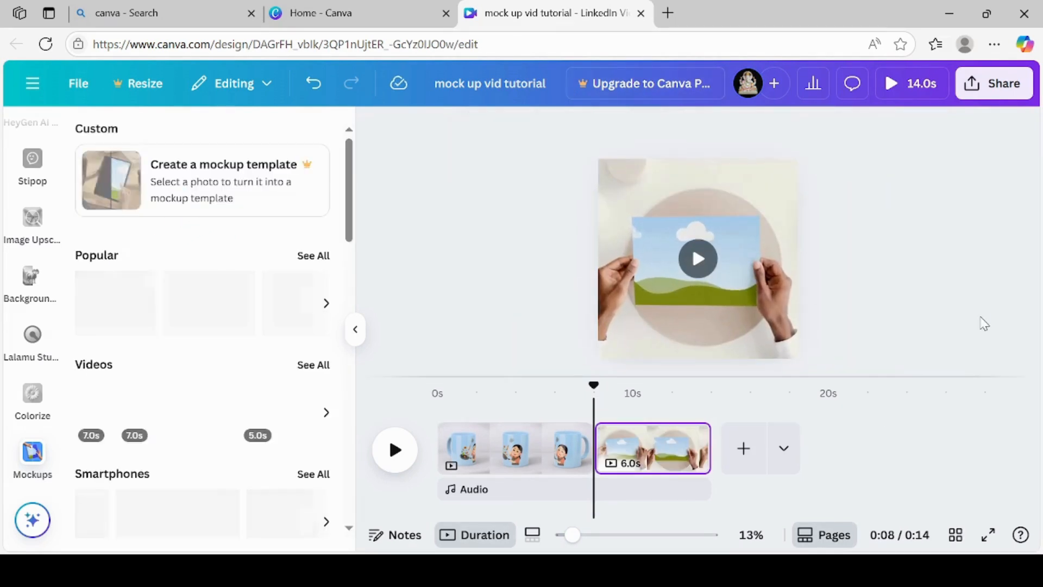
# Insert the red Subscribe graphic from the recently used elements into the hand-held card mockup and play the video
pyautogui.scroll(10, 6, 218)
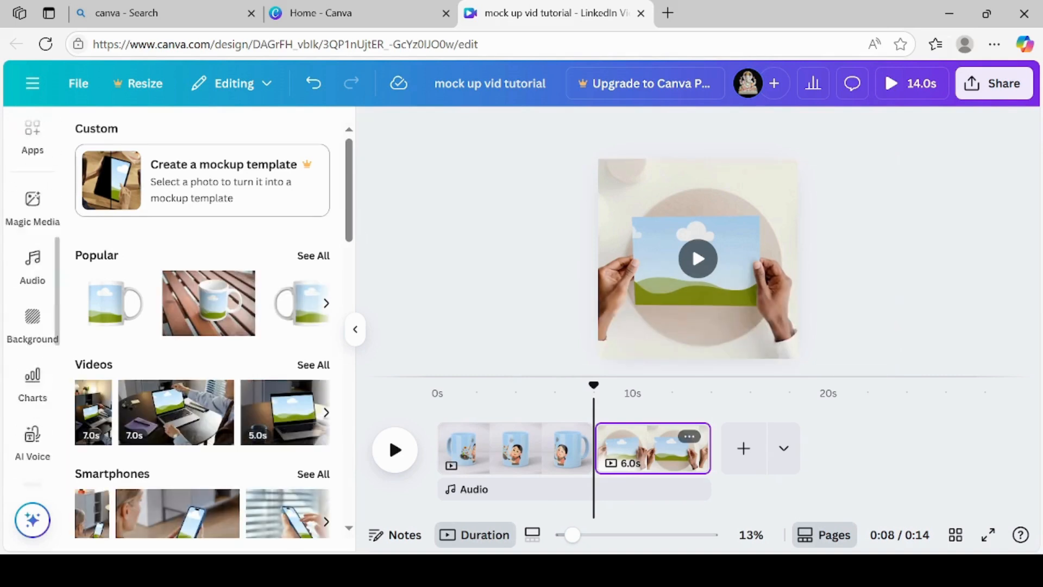
pyautogui.click(33, 199)
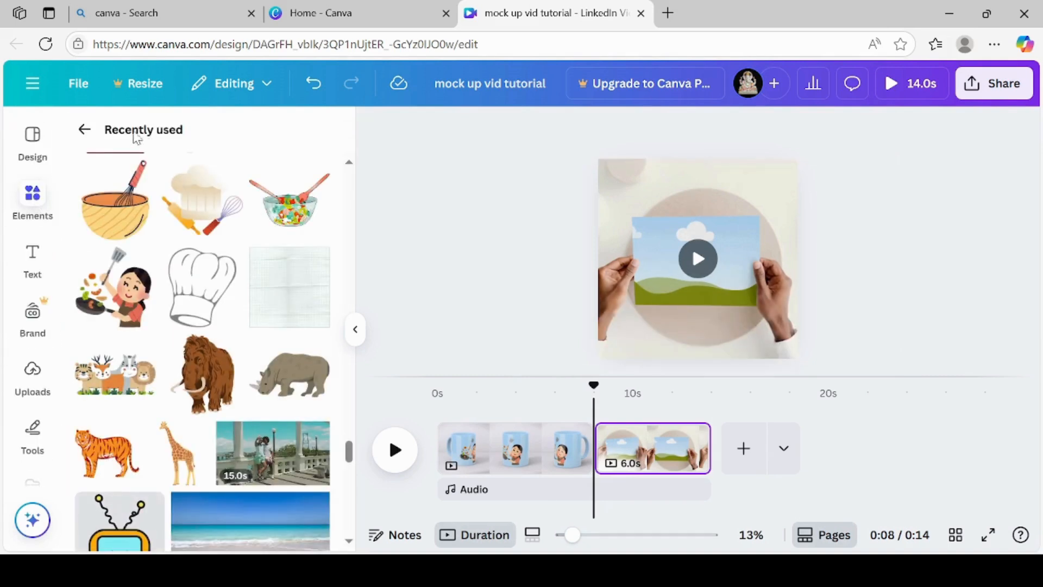
pyautogui.click(84, 129)
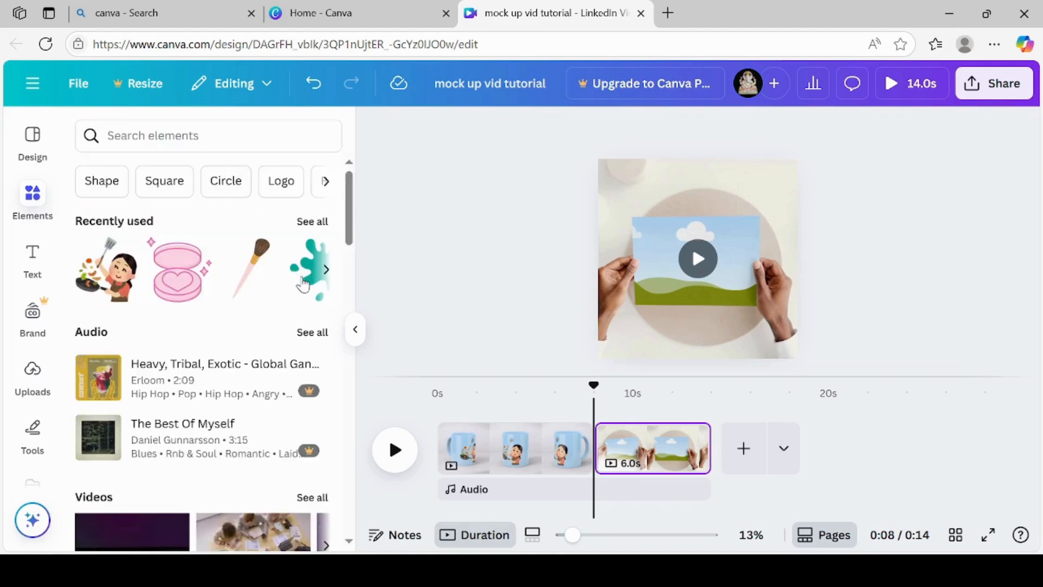
pyautogui.click(313, 221)
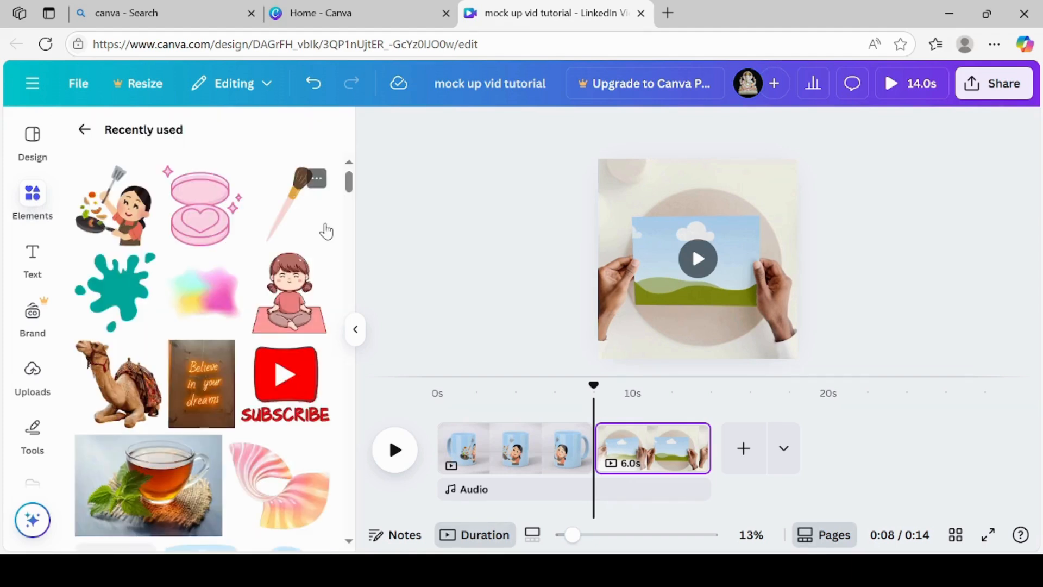
pyautogui.click(289, 385)
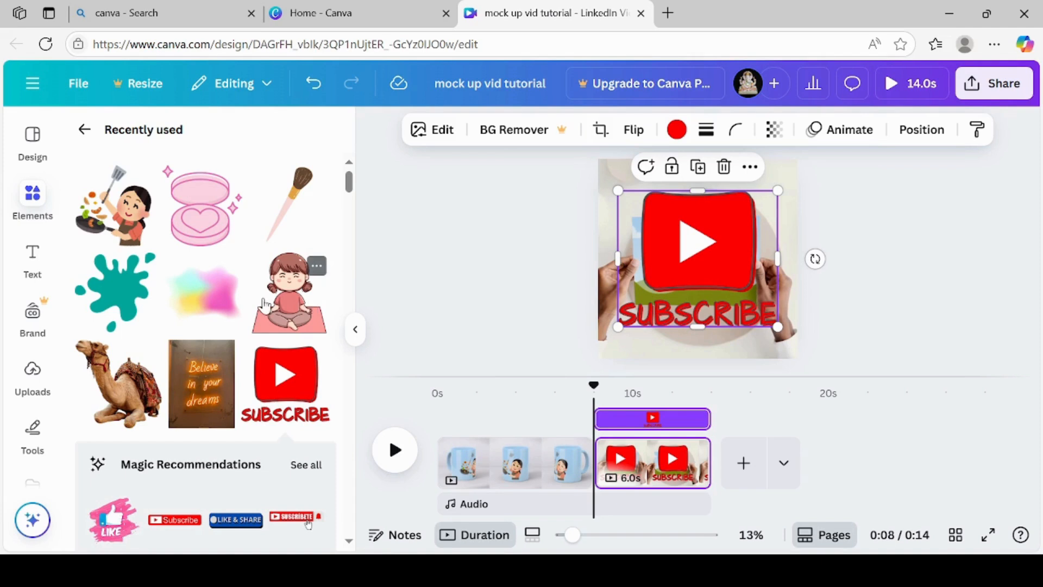
pyautogui.moveTo(304, 304)
pyautogui.mouseDown()
pyautogui.moveTo(324, 299)
pyautogui.moveTo(284, 297)
pyautogui.mouseUp()
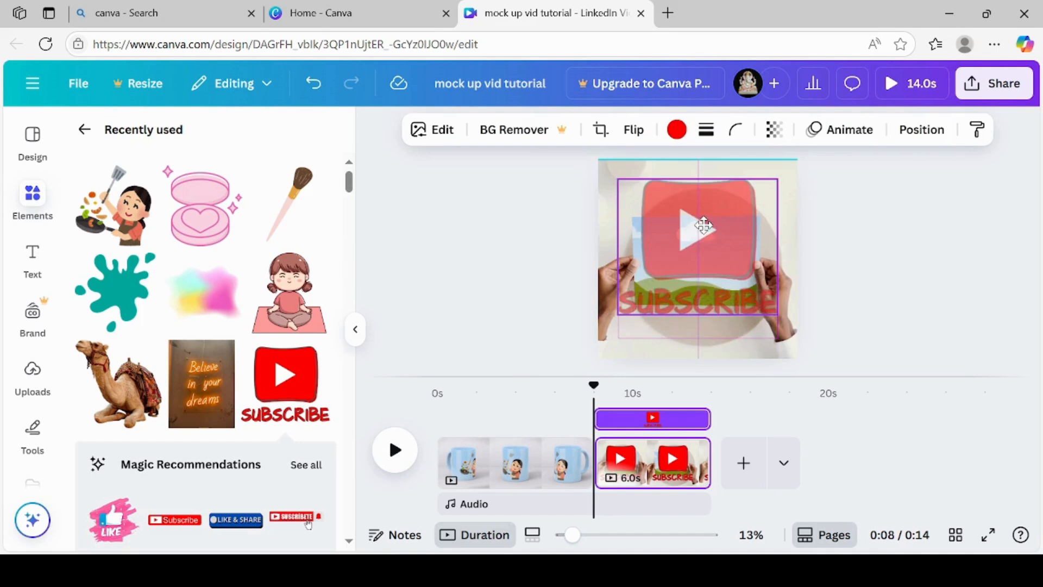
pyautogui.press('Delete')
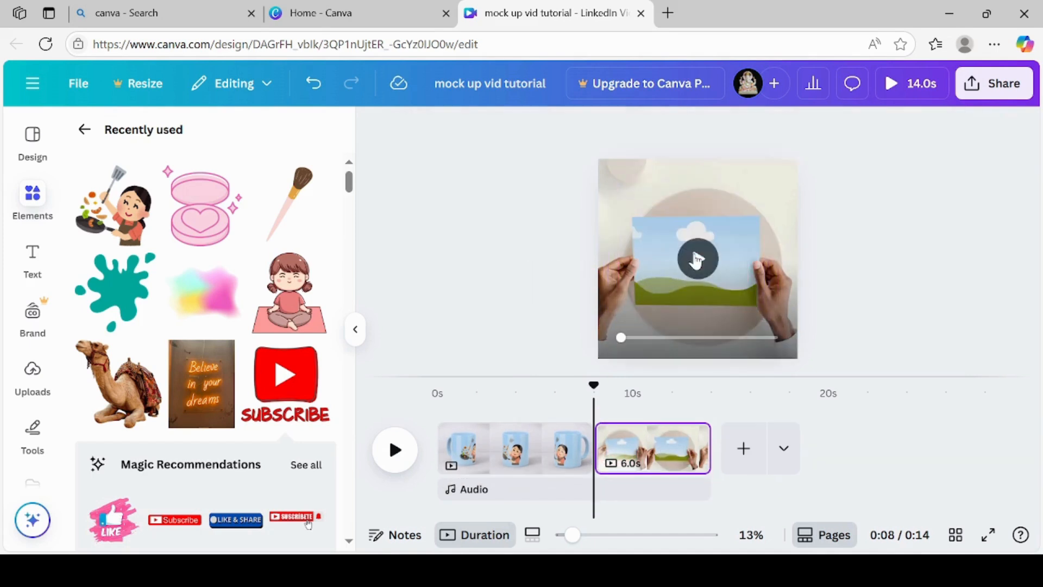
pyautogui.click(694, 258)
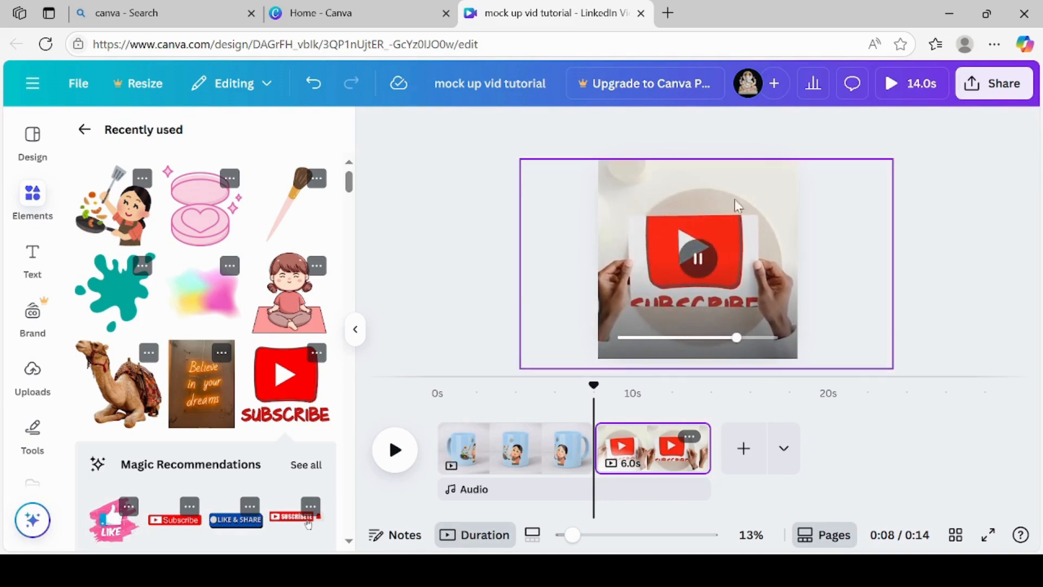
# Fit the whole Subscribe graphic inside the card mockup's print area, apply the changes and play the updated video
pyautogui.click(677, 286)
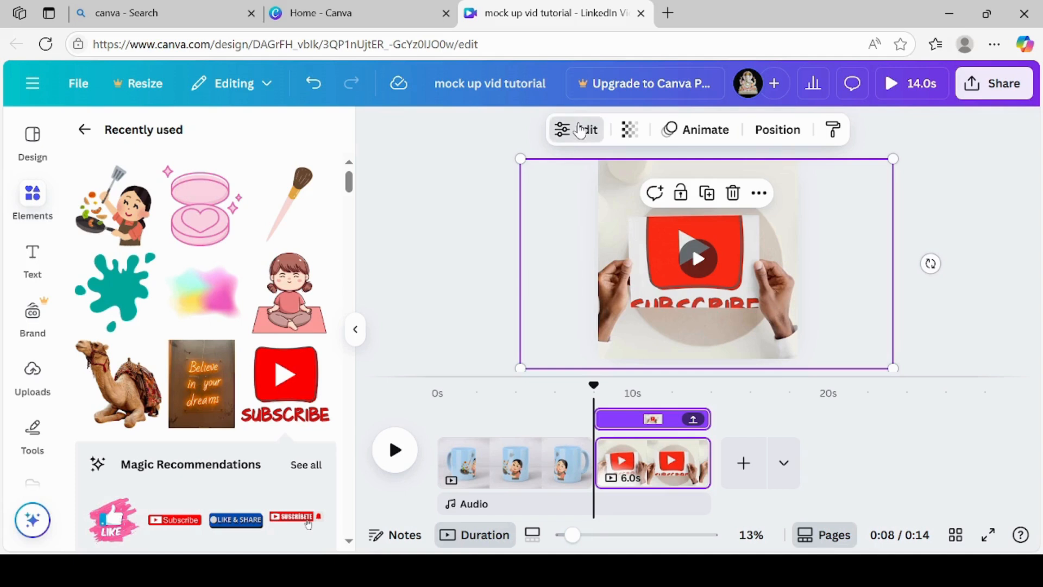
pyautogui.click(579, 129)
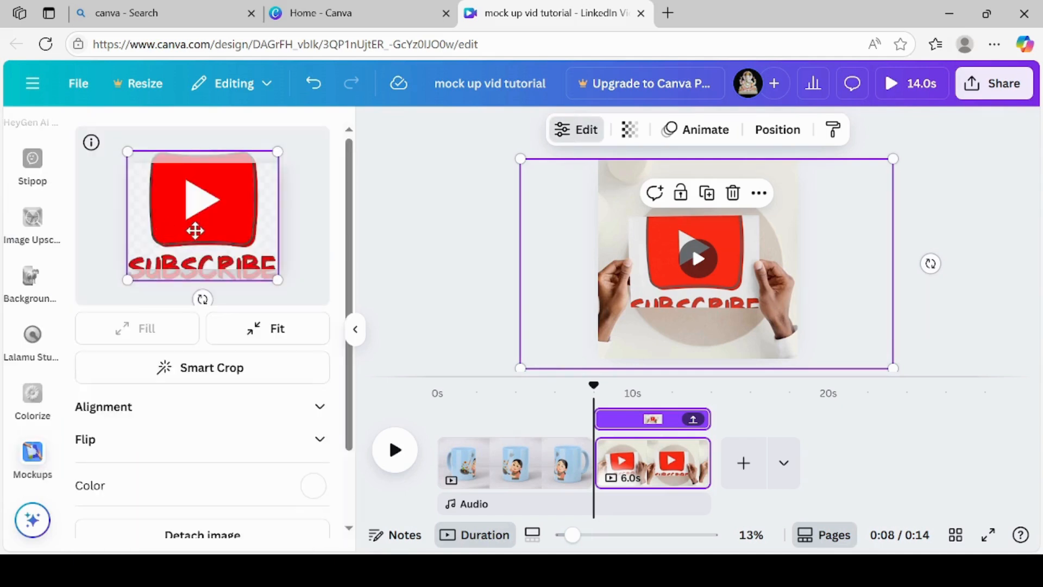
pyautogui.click(267, 334)
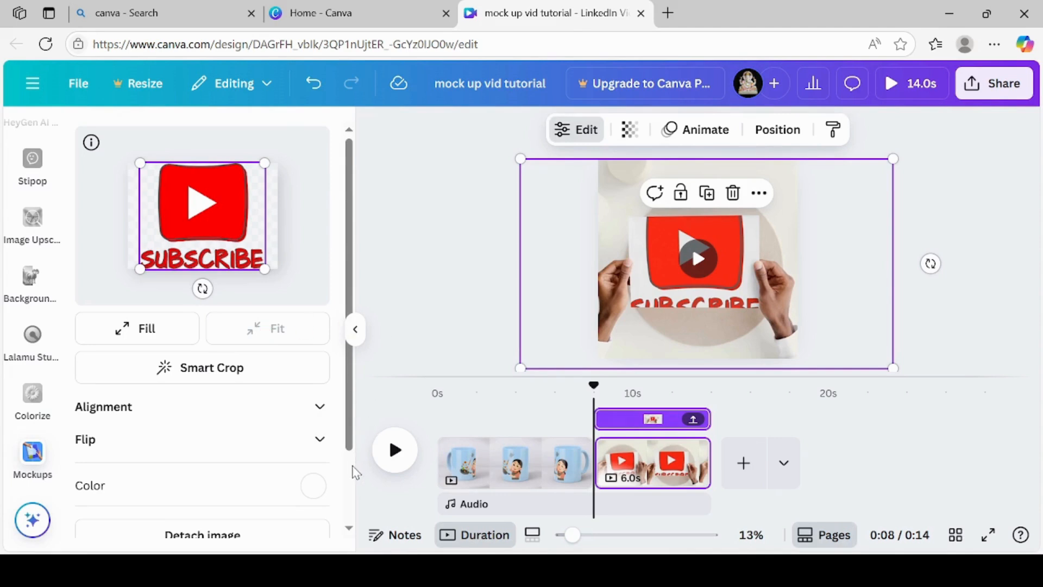
pyautogui.scroll(-2, 354, 481)
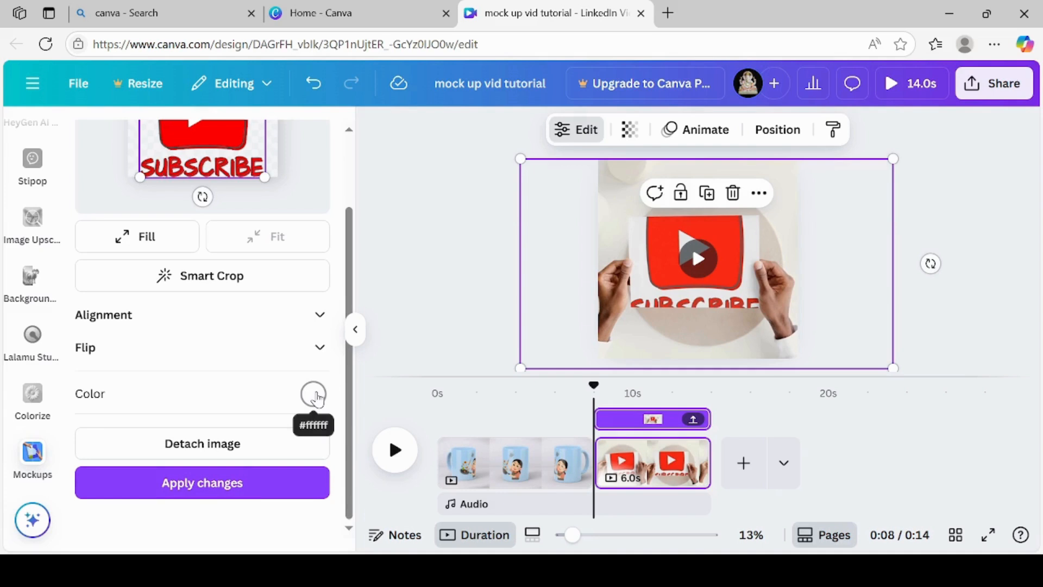
pyautogui.click(277, 491)
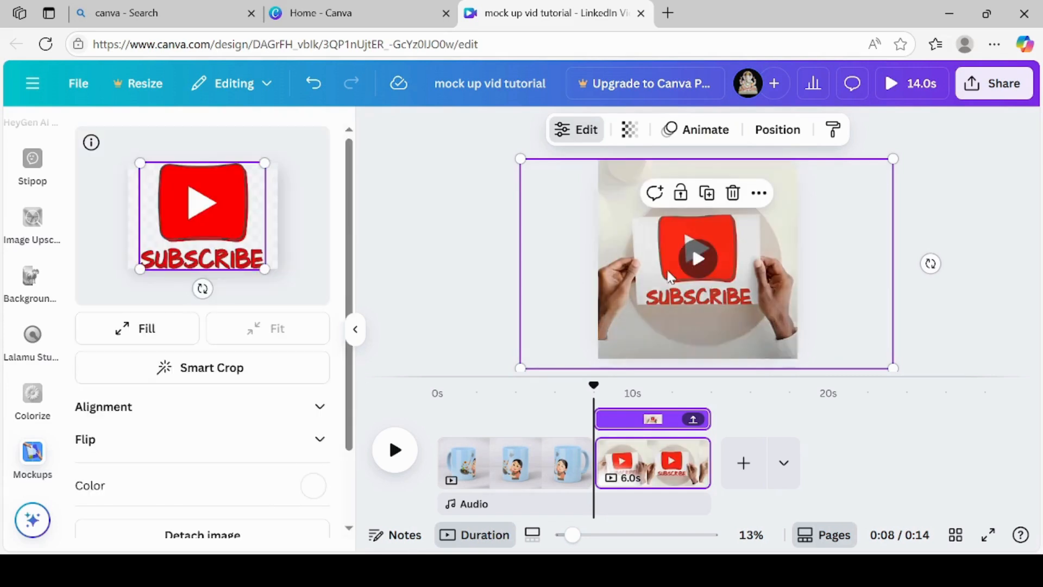
pyautogui.click(934, 203)
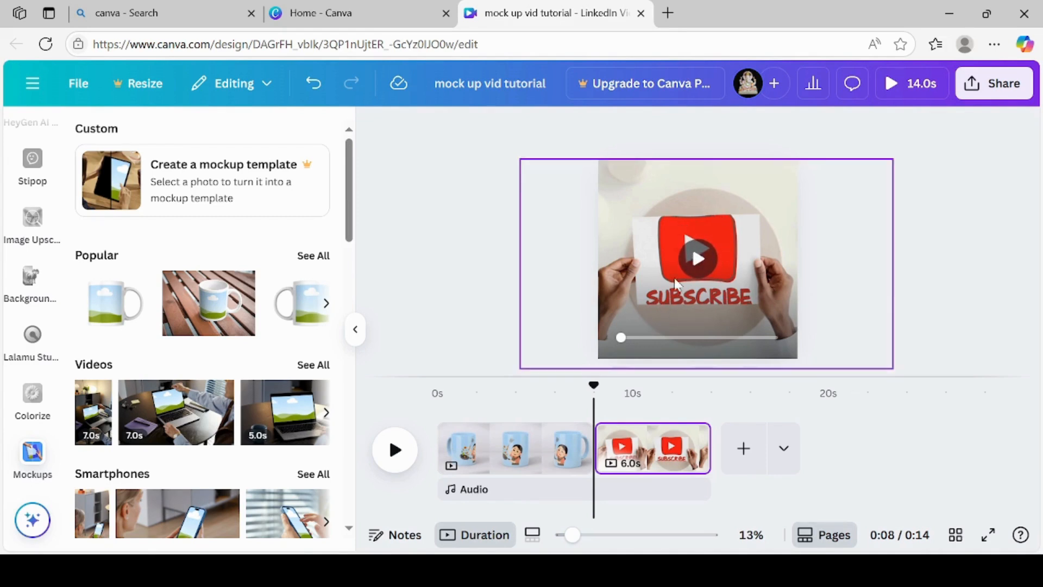
pyautogui.click(695, 256)
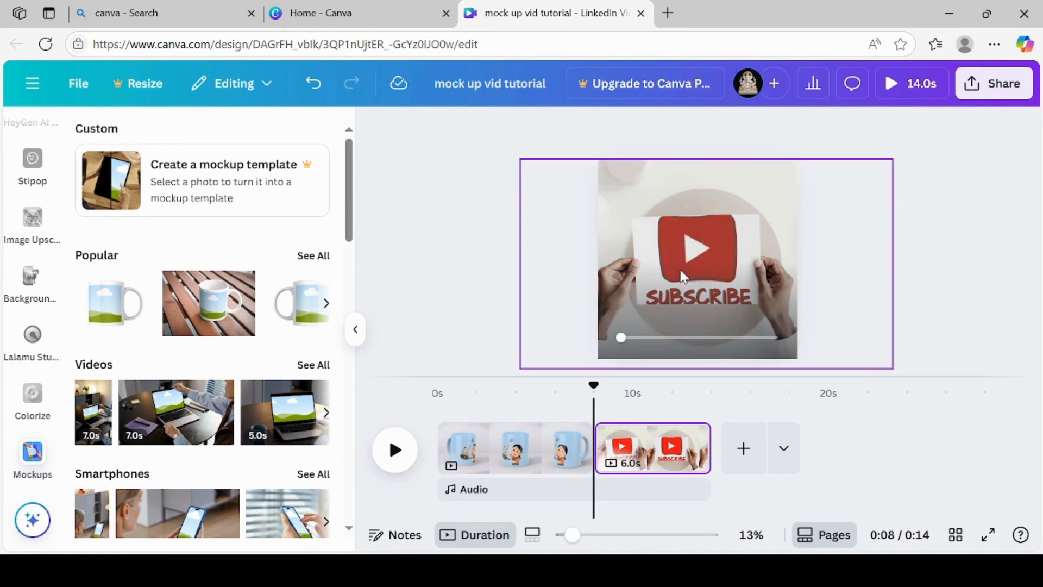
pyautogui.click(681, 272)
pyautogui.click(583, 129)
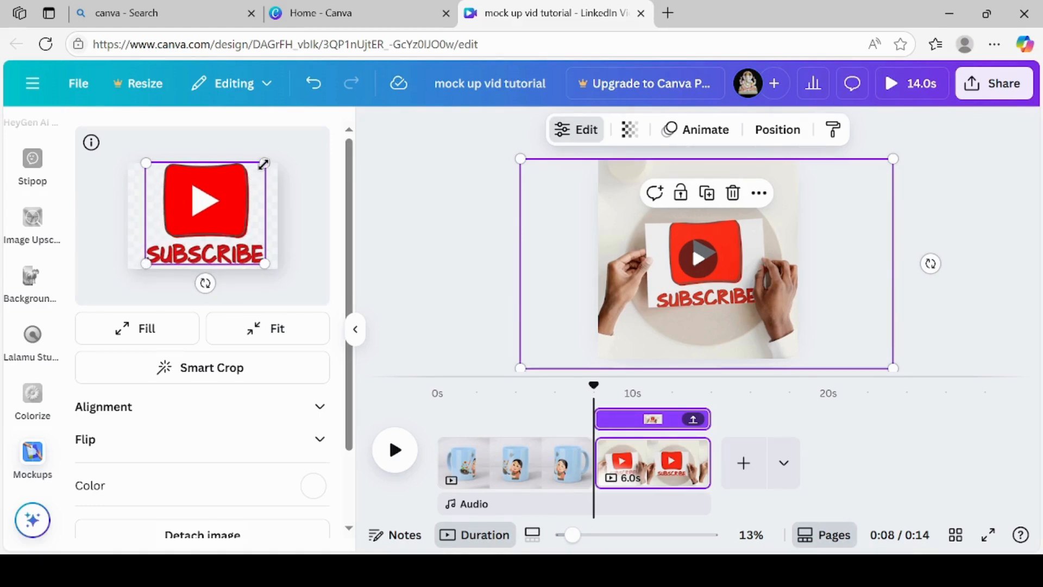
pyautogui.moveTo(263, 167); pyautogui.dragTo(259, 173)
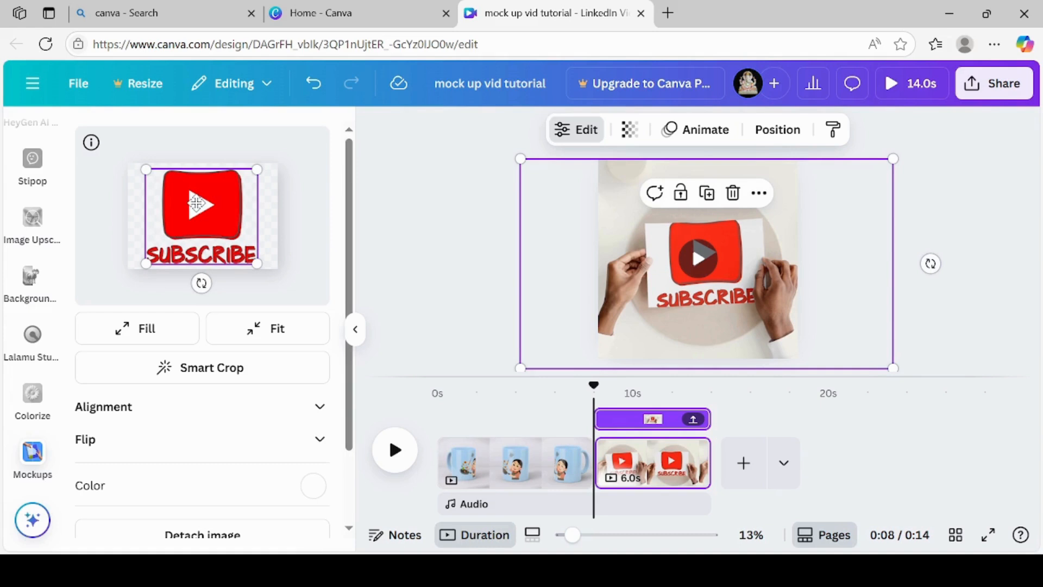
pyautogui.moveTo(196, 202); pyautogui.dragTo(197, 202)
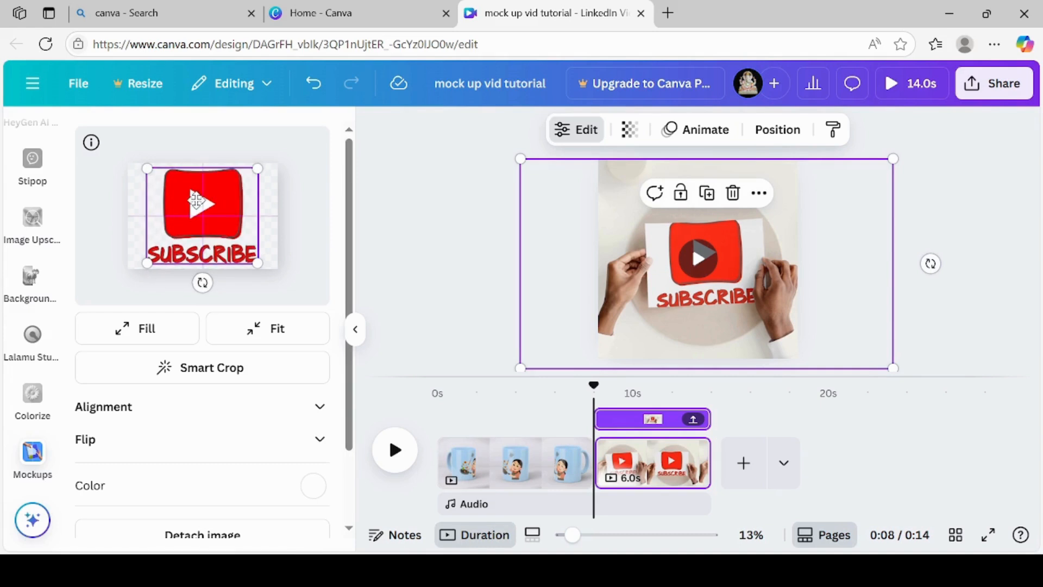
pyautogui.click(405, 211)
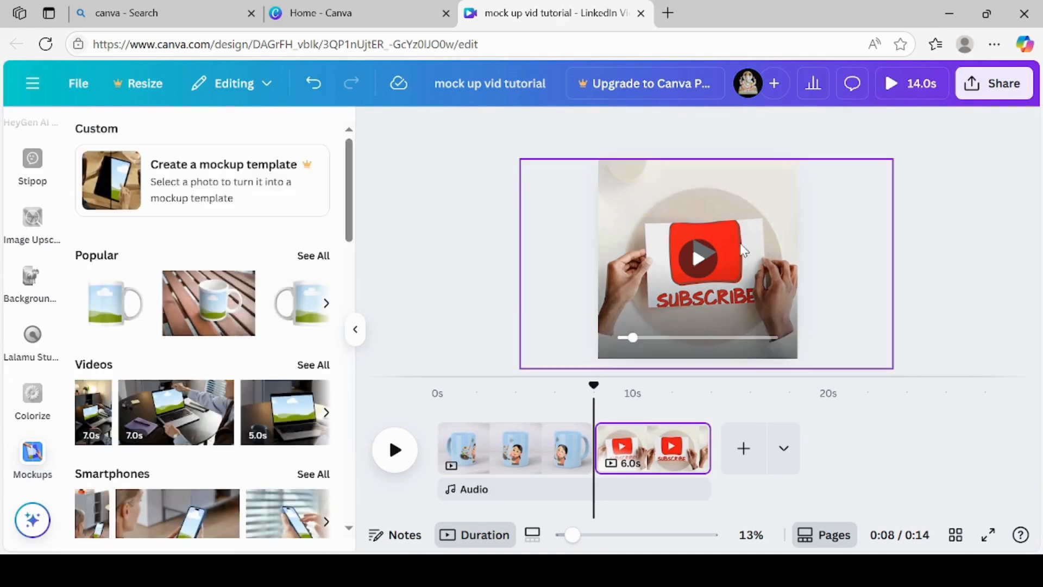
# Shrink and re-centre the Subscribe graphic within the card mockup's print area, apply the changes and play the updated video
pyautogui.click(743, 249)
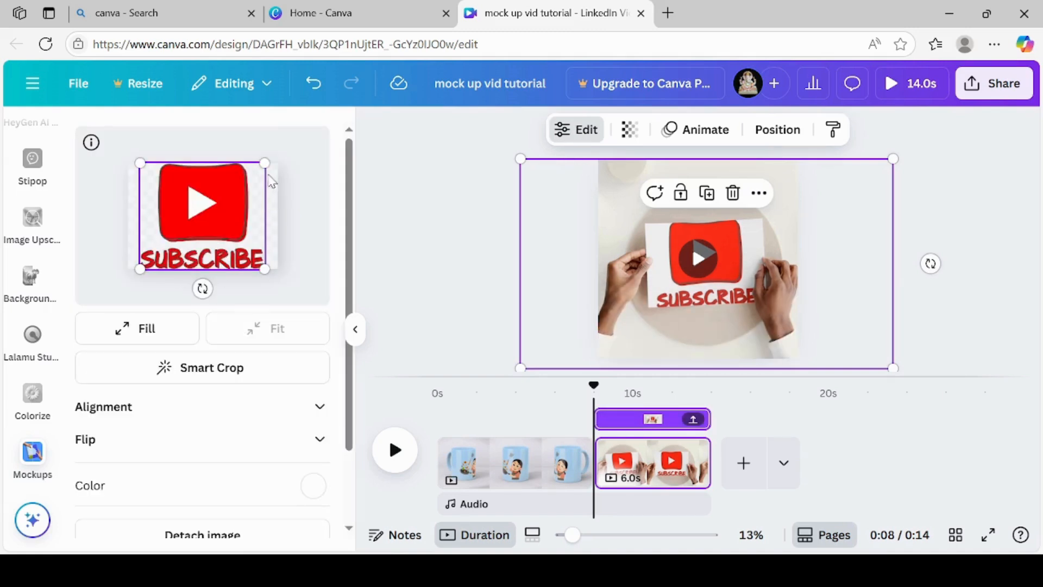
pyautogui.moveTo(263, 161); pyautogui.dragTo(259, 169)
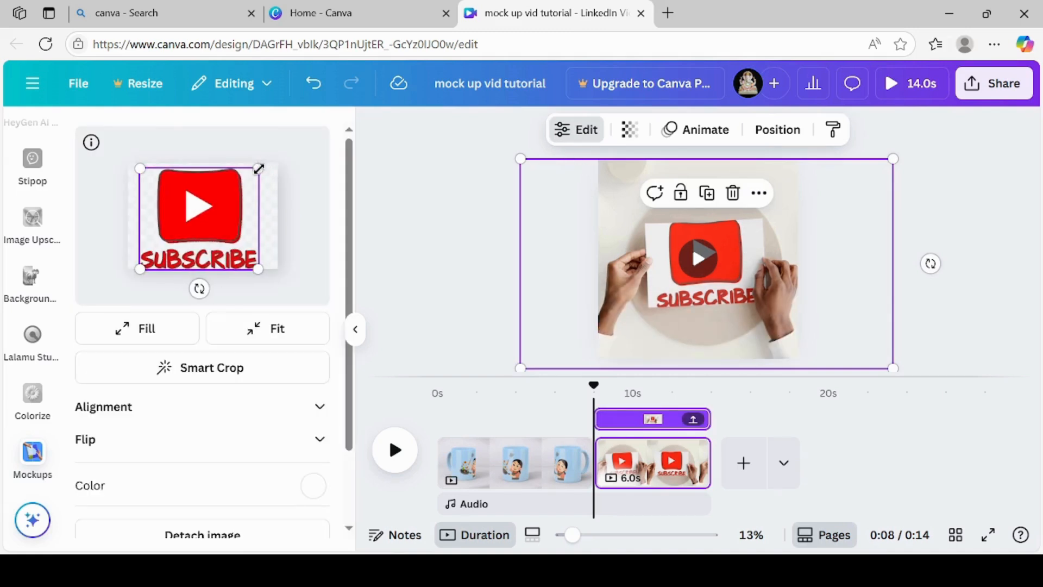
pyautogui.moveTo(257, 270); pyautogui.dragTo(259, 253)
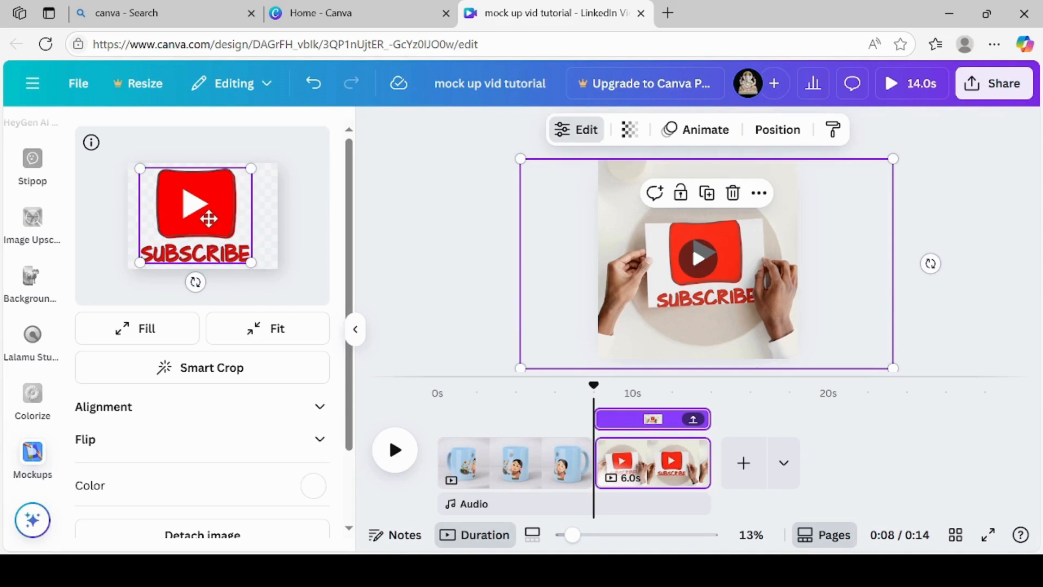
pyautogui.moveTo(208, 218); pyautogui.dragTo(212, 218)
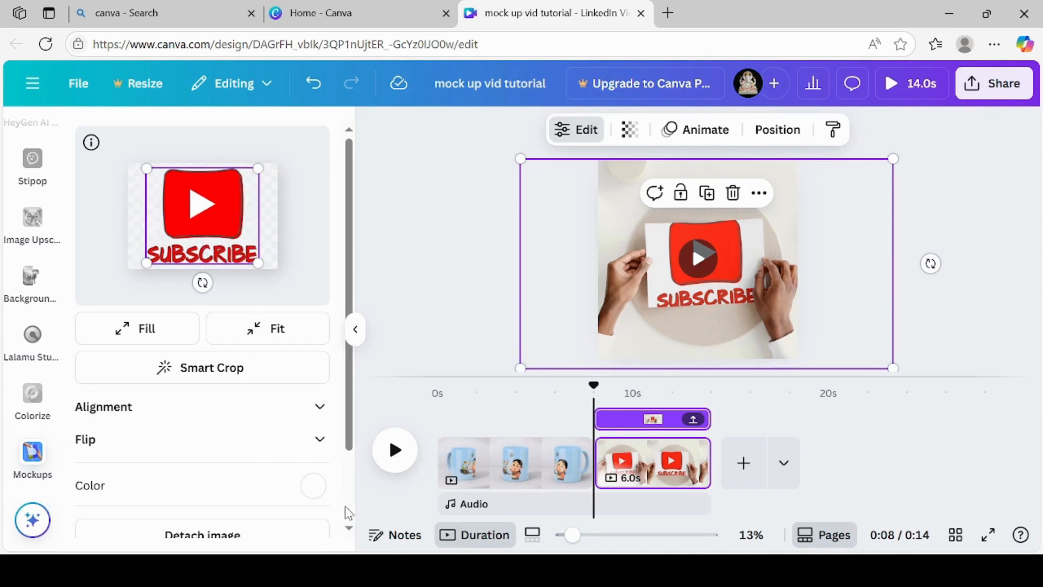
pyautogui.scroll(-2, 351, 522)
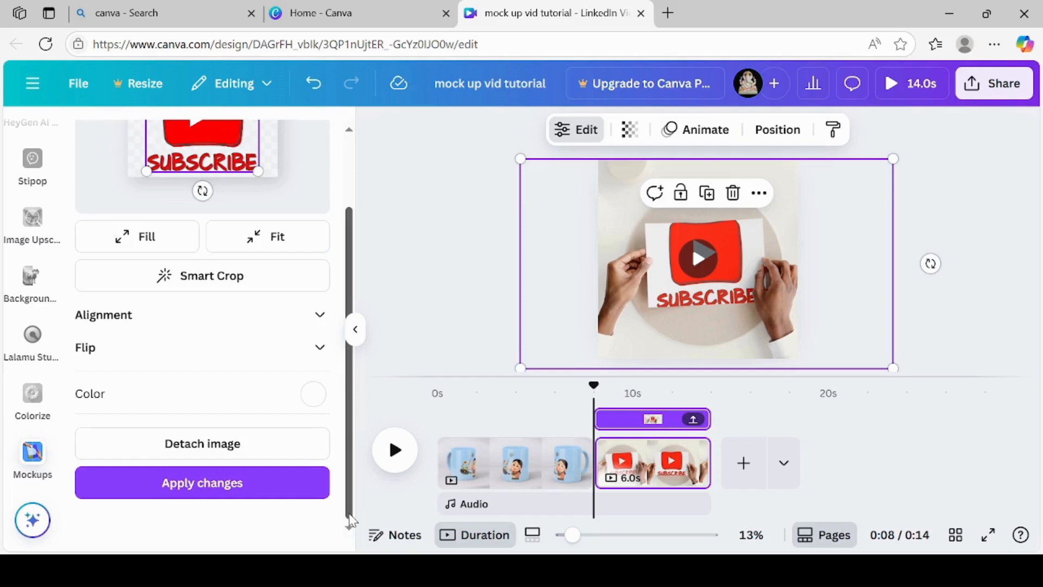
pyautogui.click(270, 480)
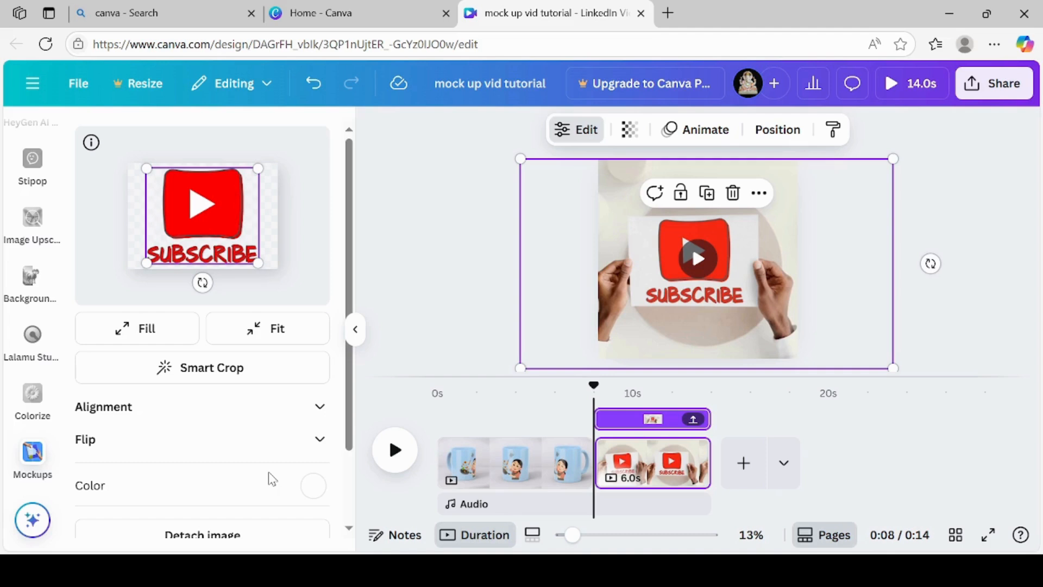
pyautogui.click(960, 260)
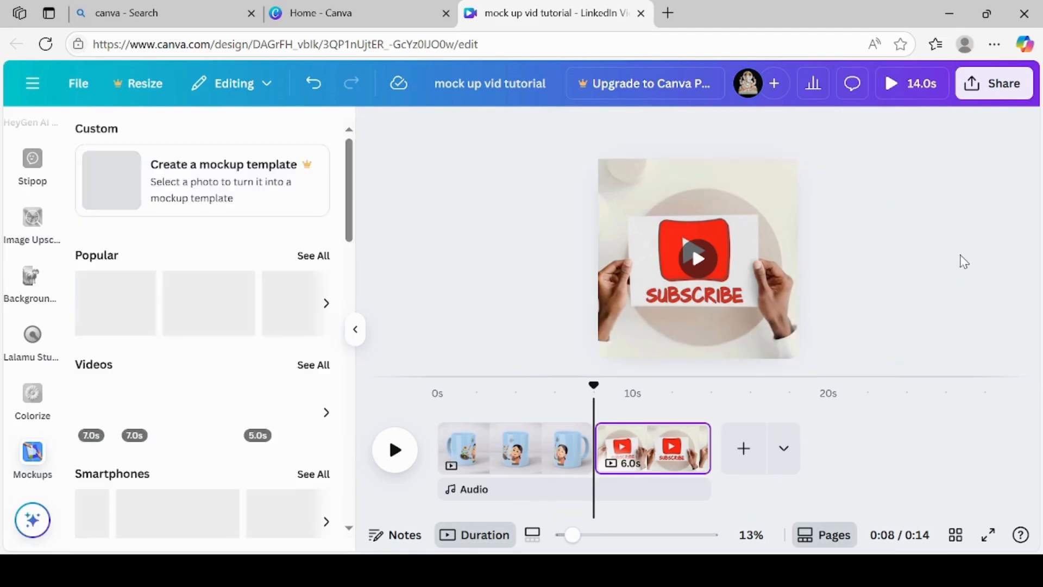
pyautogui.click(698, 258)
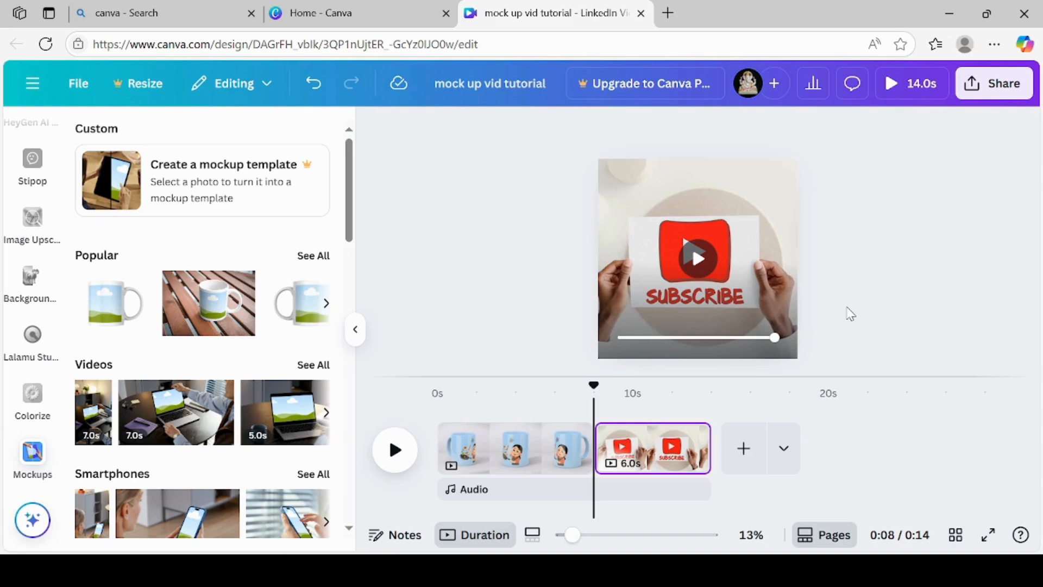
pyautogui.click(699, 266)
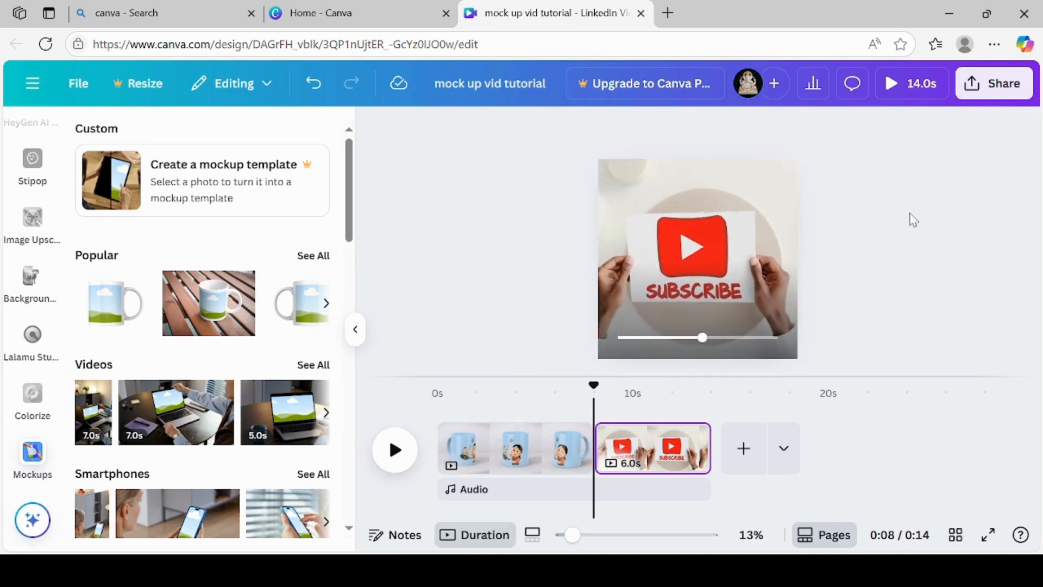
# Add a third page to the video and browse the full Smartphones mockup collection
pyautogui.click(743, 448)
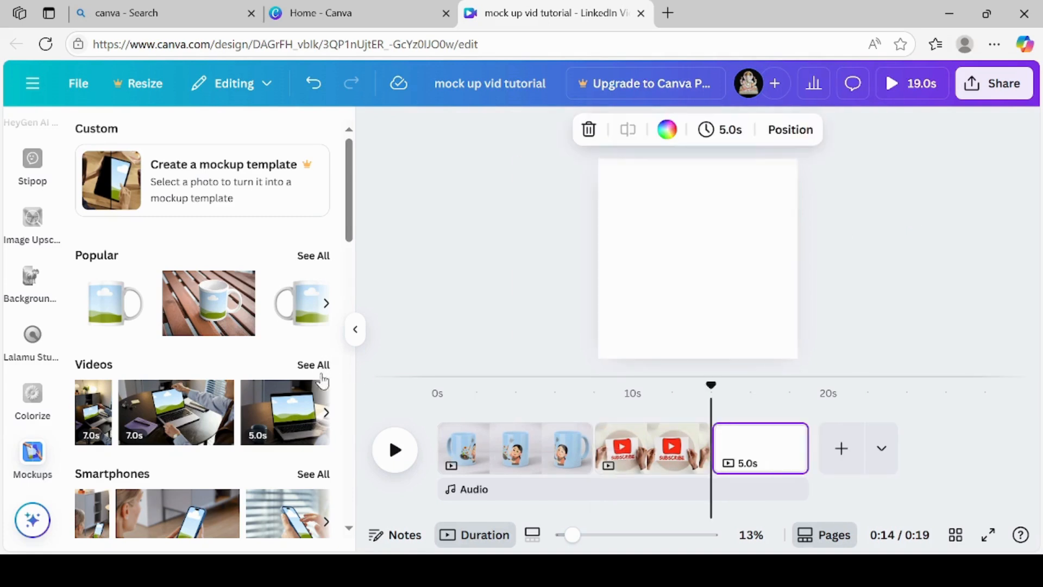
pyautogui.click(323, 478)
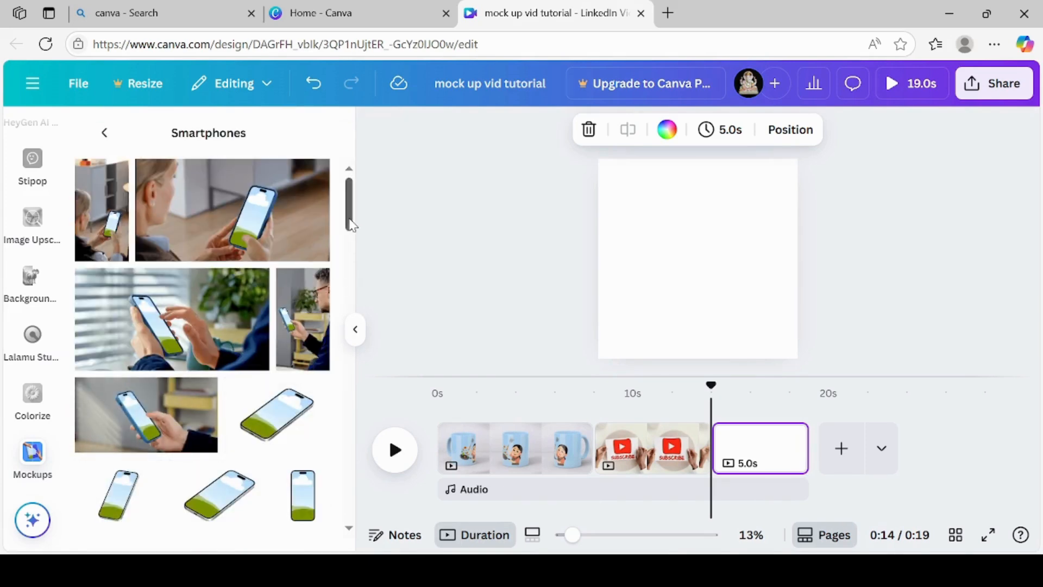
pyautogui.moveTo(350, 225); pyautogui.dragTo(327, 586)
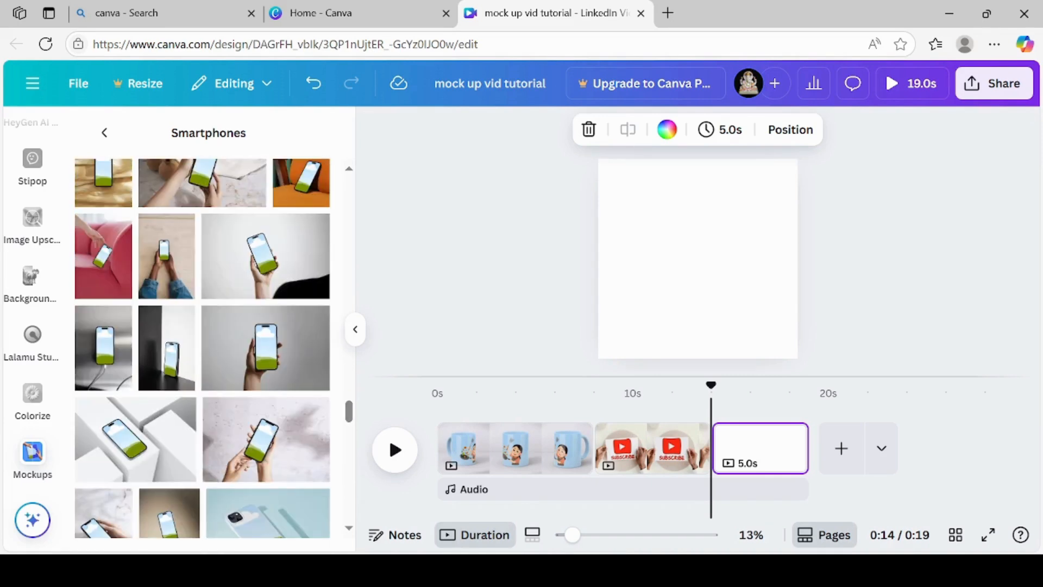
pyautogui.scroll(-5, 347, 535)
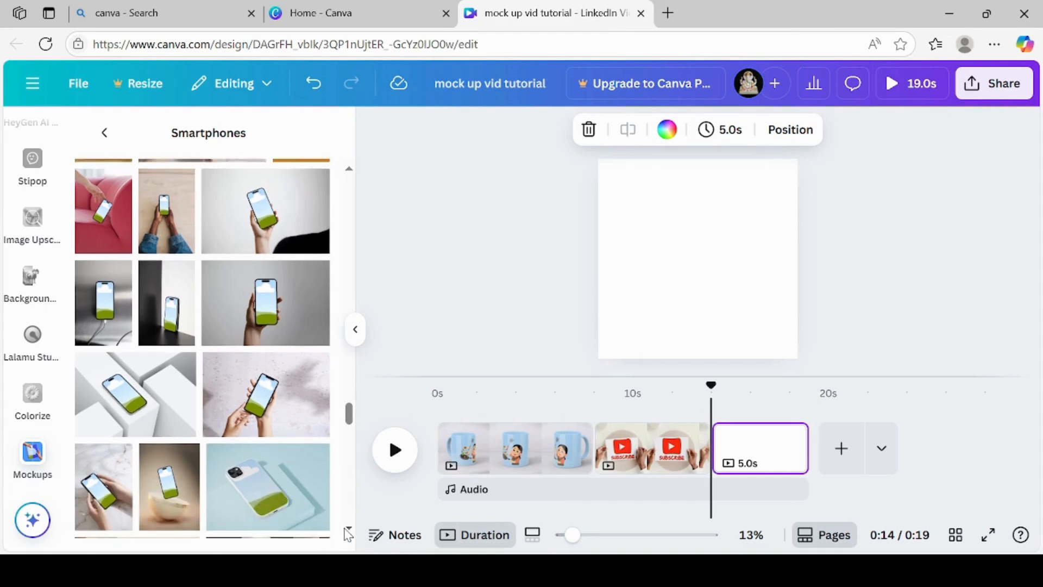
pyautogui.scroll(-5, 348, 535)
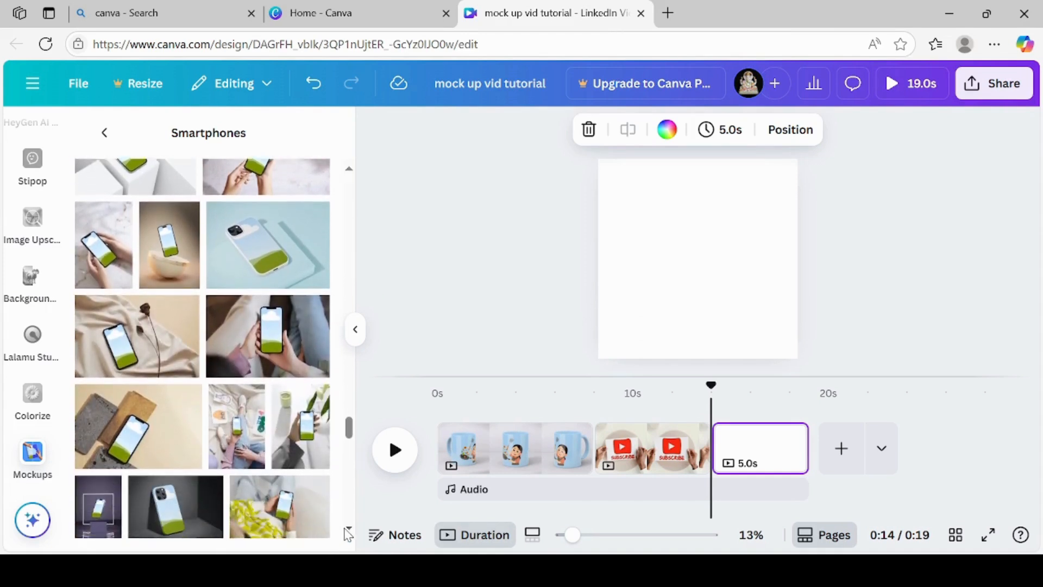
pyautogui.scroll(-5, 348, 535)
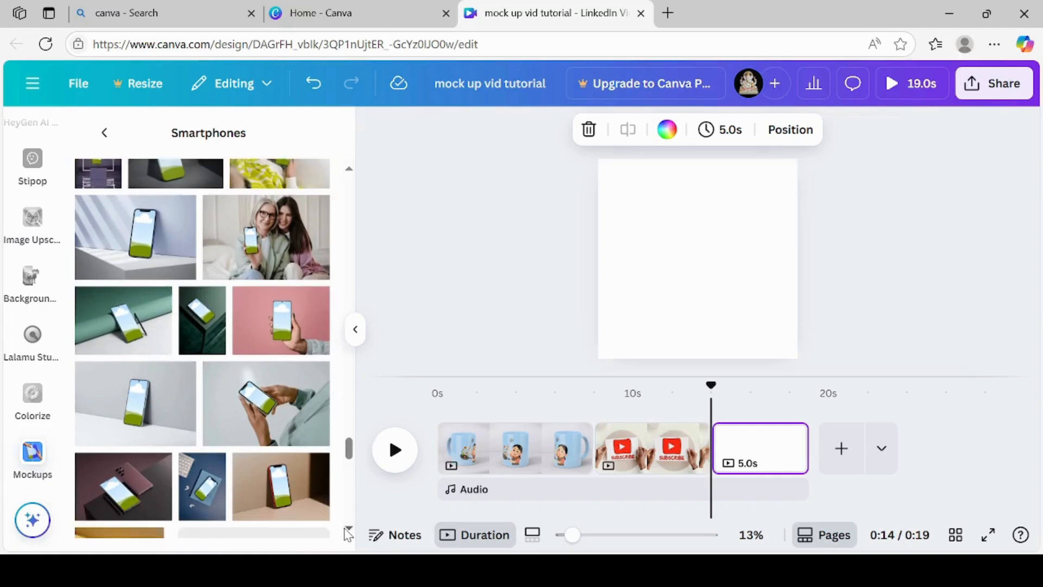
pyautogui.scroll(-2, 348, 535)
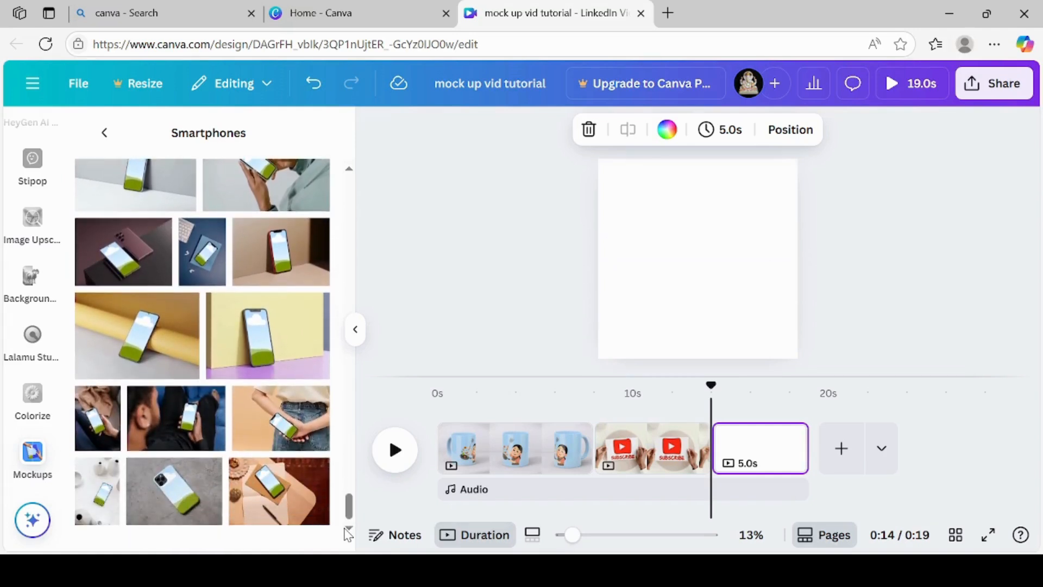
pyautogui.click(105, 133)
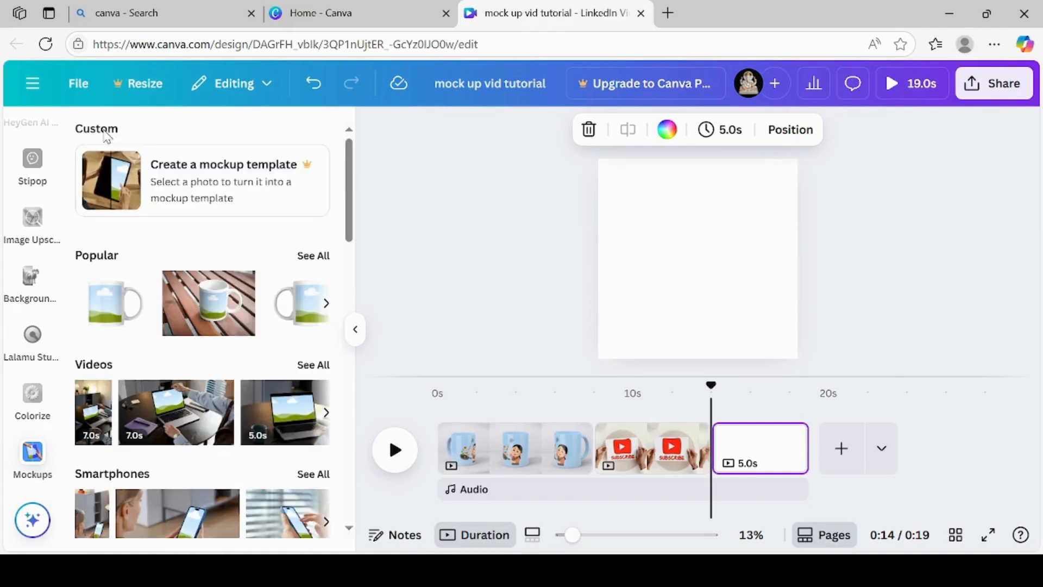
# Browse the full Videos mockup collection for a video template to use on the empty third page
pyautogui.click(325, 365)
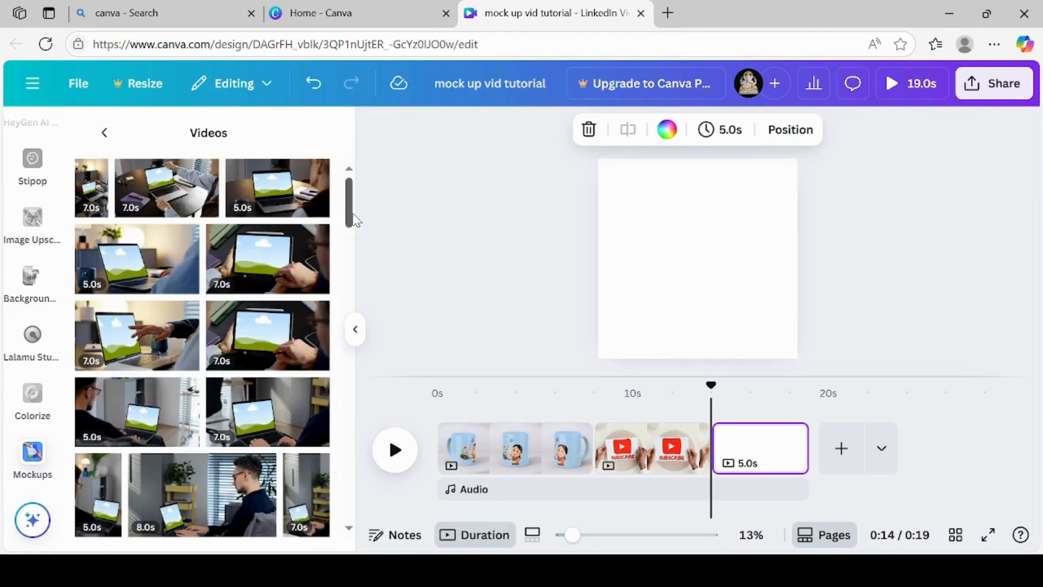
pyautogui.moveTo(349, 220); pyautogui.dragTo(354, 482)
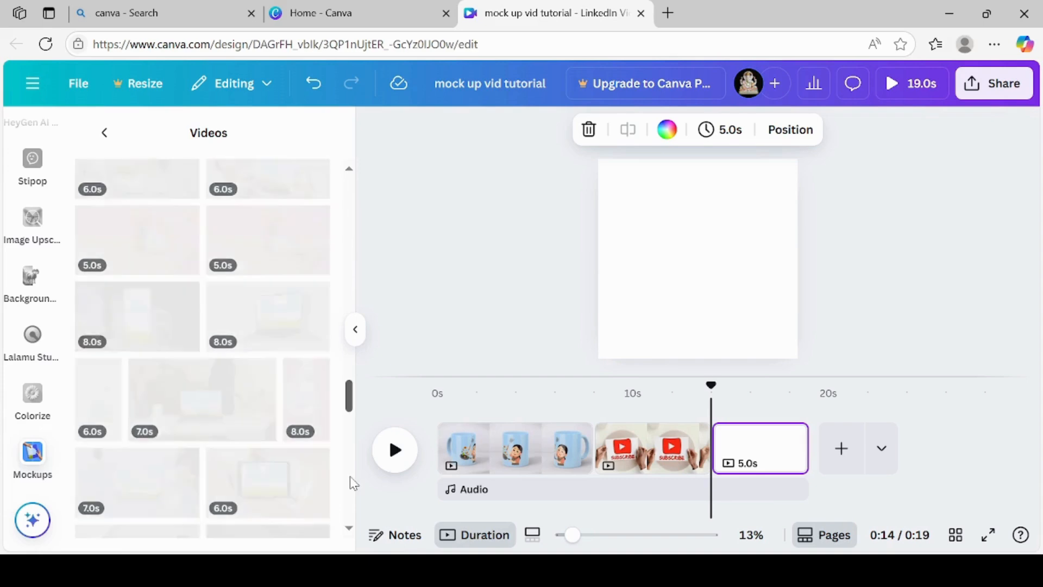
pyautogui.scroll(-5, 348, 489)
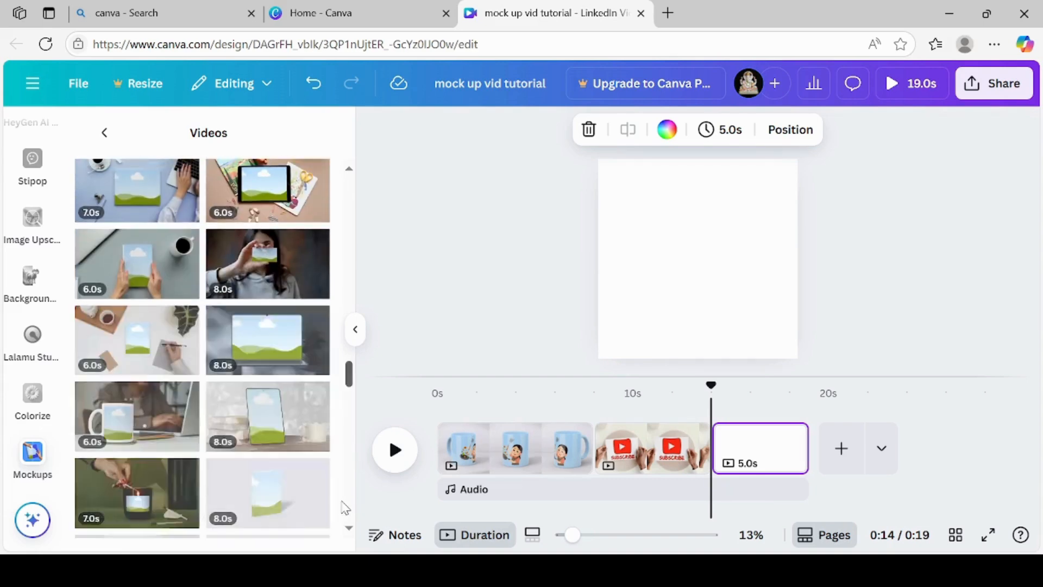
pyautogui.moveTo(349, 433); pyautogui.dragTo(349, 458)
pyautogui.scroll(-1, 202, 348)
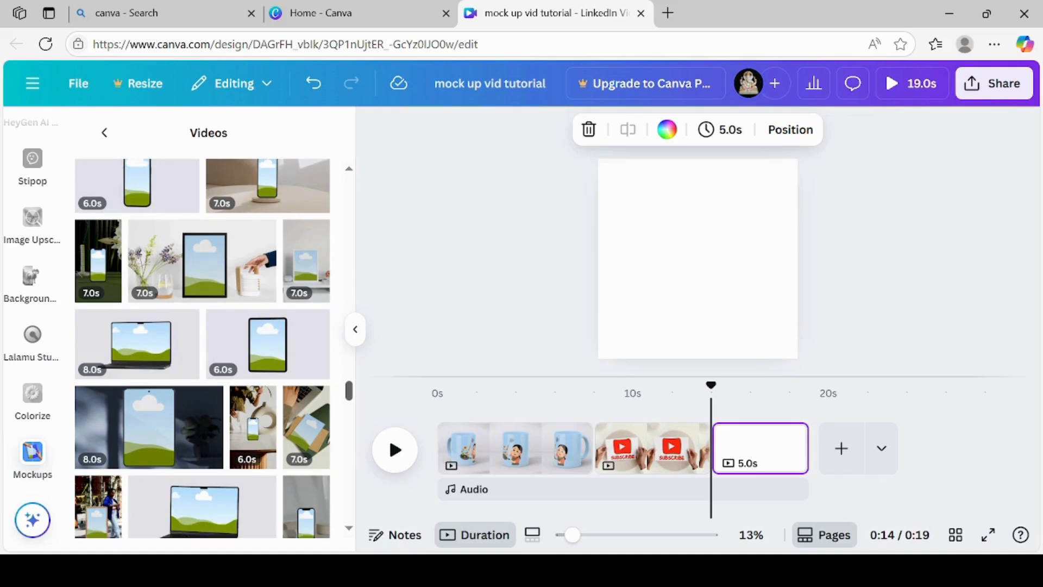
pyautogui.scroll(-10, 352, 530)
pyautogui.scroll(-1, 352, 530)
pyautogui.scroll(-3, 352, 530)
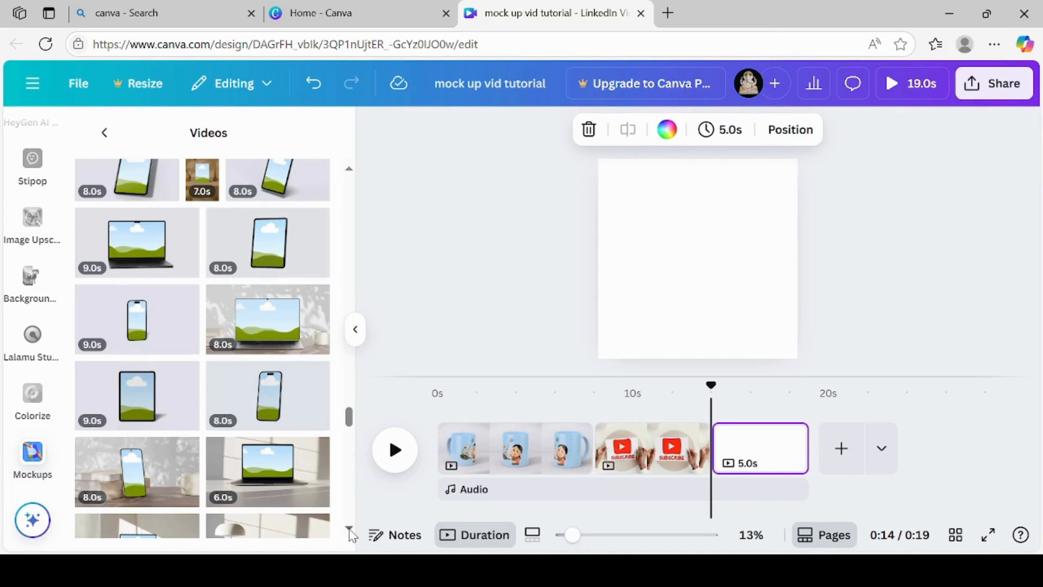
pyautogui.scroll(-6, 351, 535)
pyautogui.scroll(-4, 350, 535)
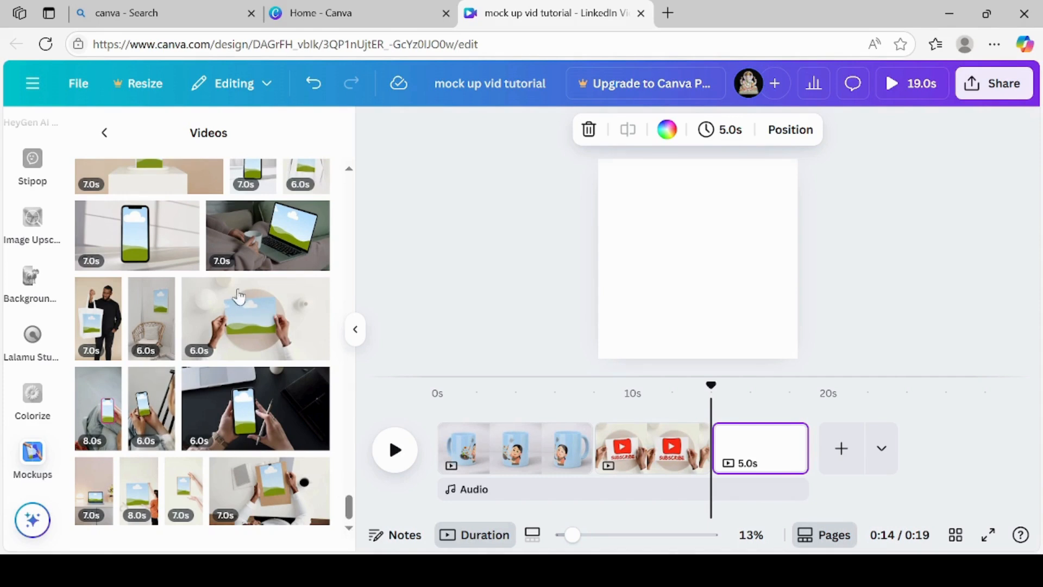
pyautogui.moveTo(347, 504); pyautogui.dragTo(360, 444)
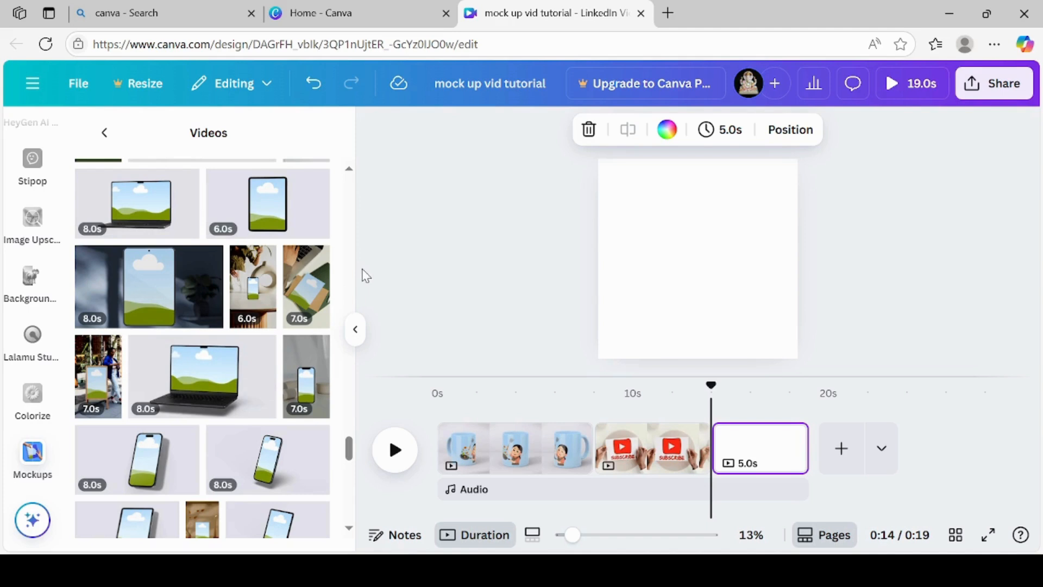
pyautogui.scroll(3, 347, 278)
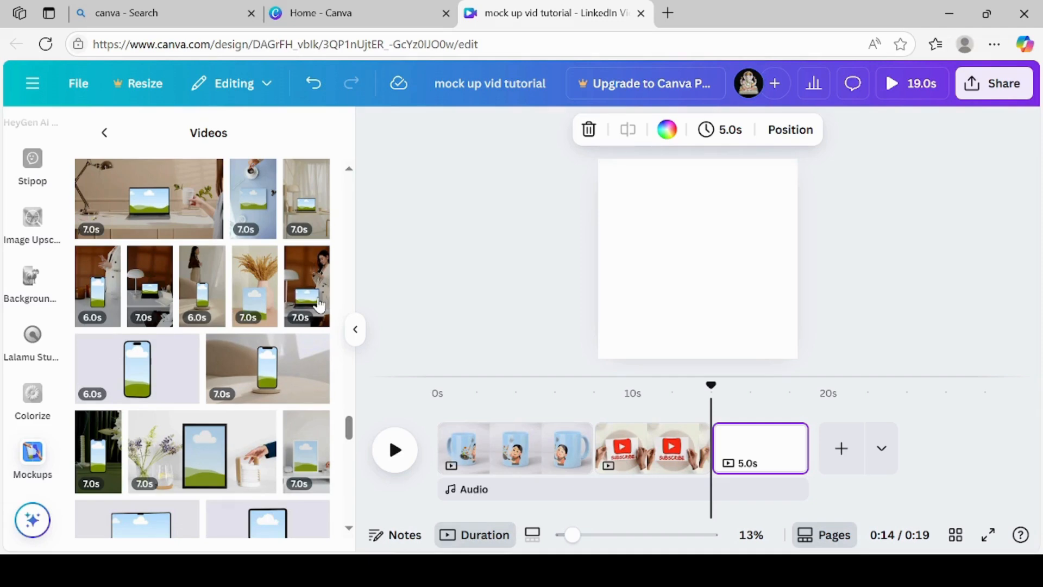
pyautogui.scroll(5, 350, 217)
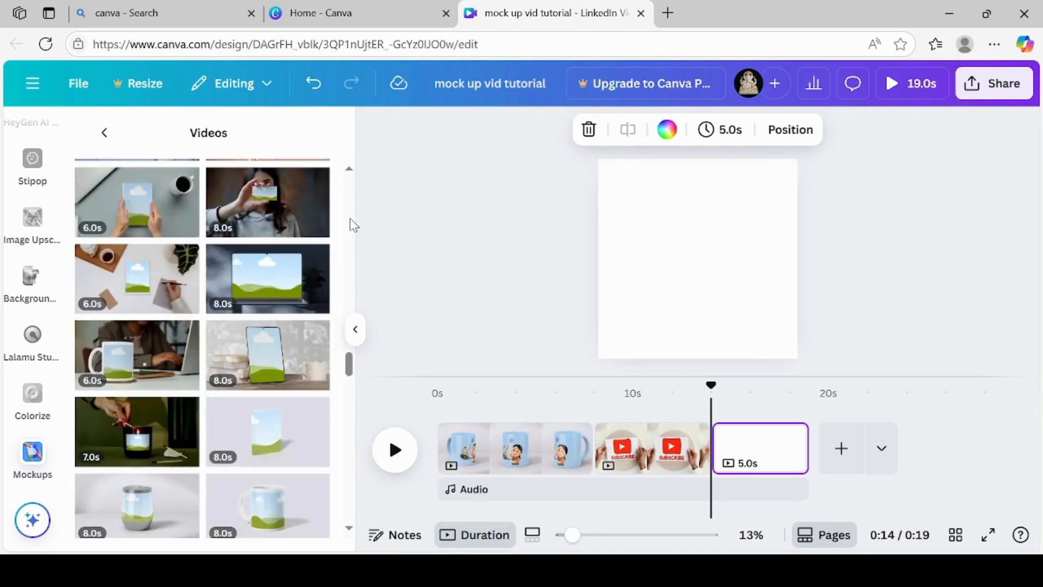
pyautogui.scroll(5, 350, 217)
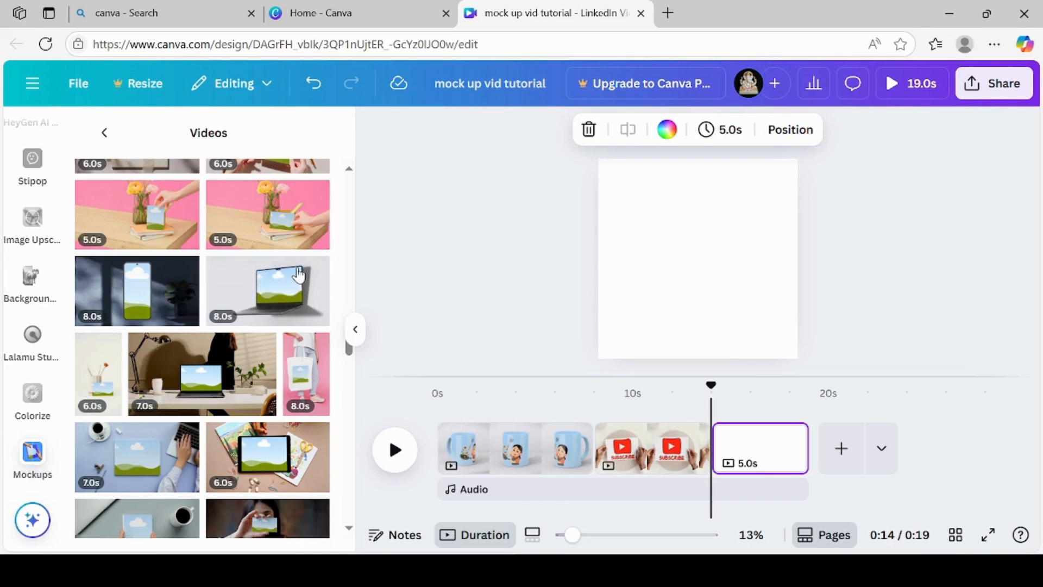
pyautogui.click(352, 191)
pyautogui.click(352, 191)
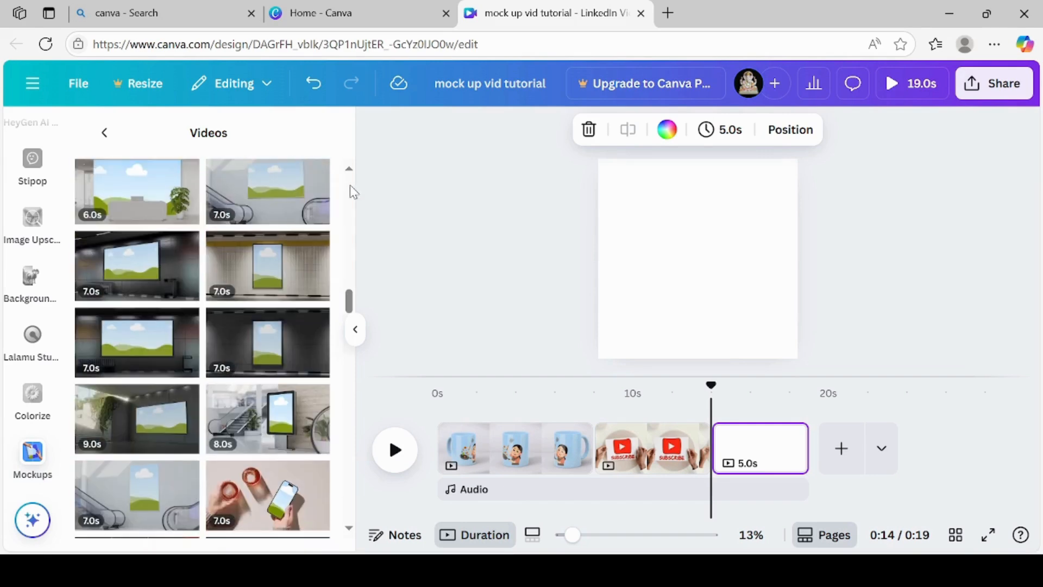
# Place the 8-second video mockup of a display stand beside an escalator on the third page and resize it to the full page width
pyautogui.click(262, 423)
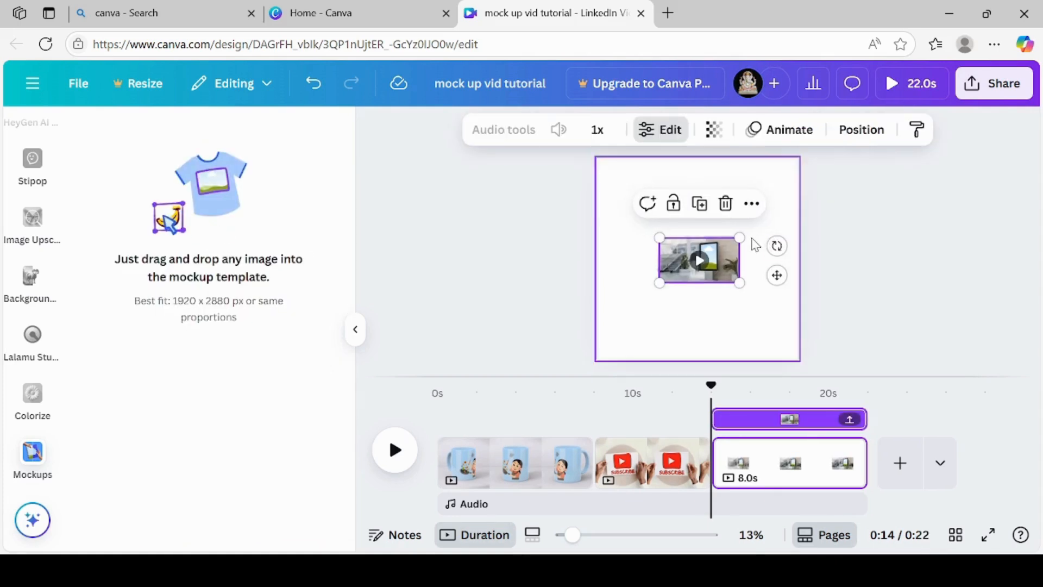
pyautogui.moveTo(740, 237); pyautogui.dragTo(825, 189)
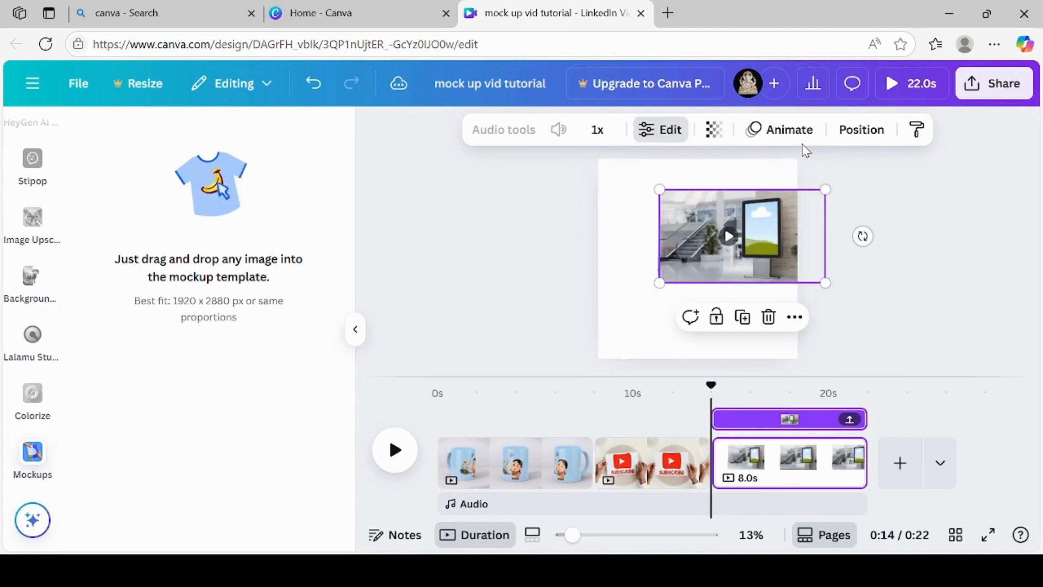
pyautogui.moveTo(660, 283); pyautogui.dragTo(614, 359)
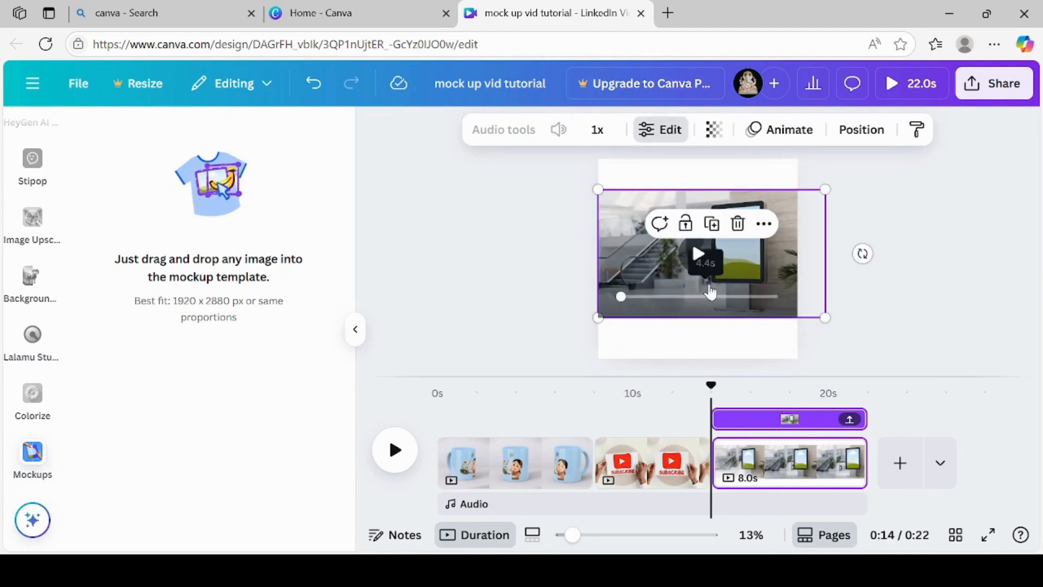
pyautogui.click(915, 259)
pyautogui.click(785, 261)
pyautogui.moveTo(825, 190); pyautogui.dragTo(797, 206)
pyautogui.click(855, 214)
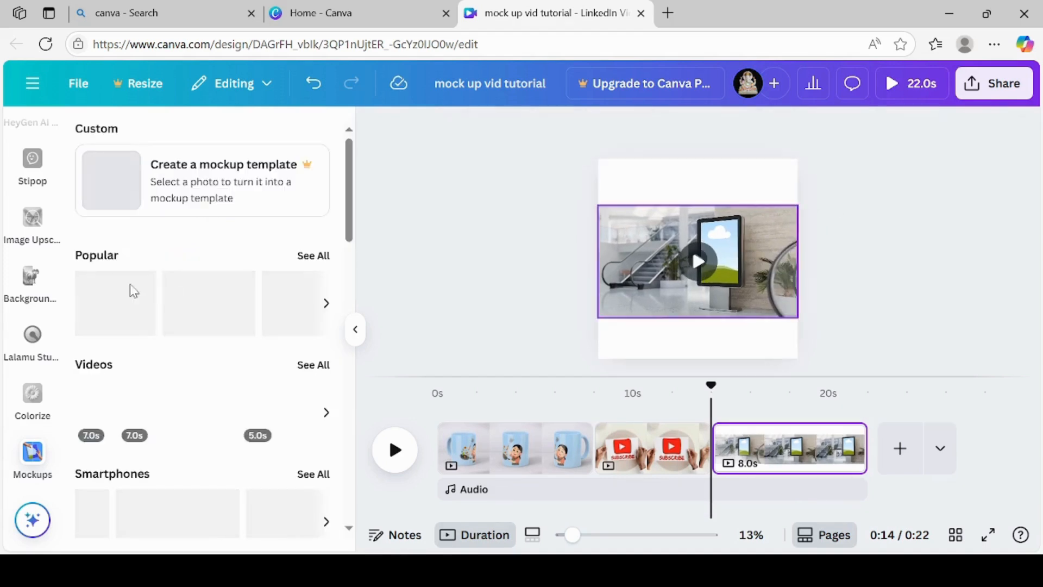
# Go to the uploaded images and start uploading a picture file for the display stand
pyautogui.scroll(1, 32, 304)
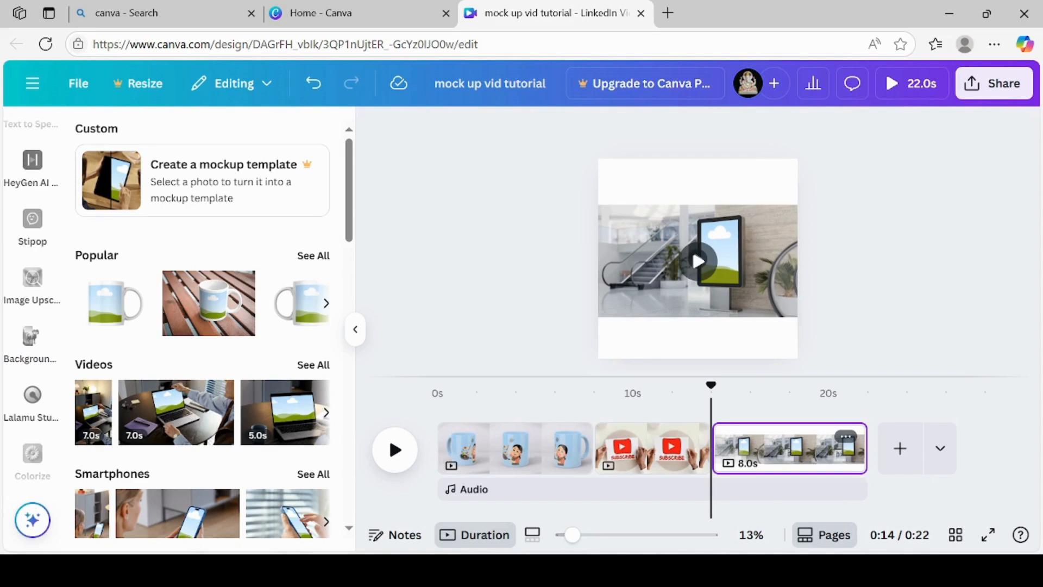
pyautogui.scroll(5, 33, 305)
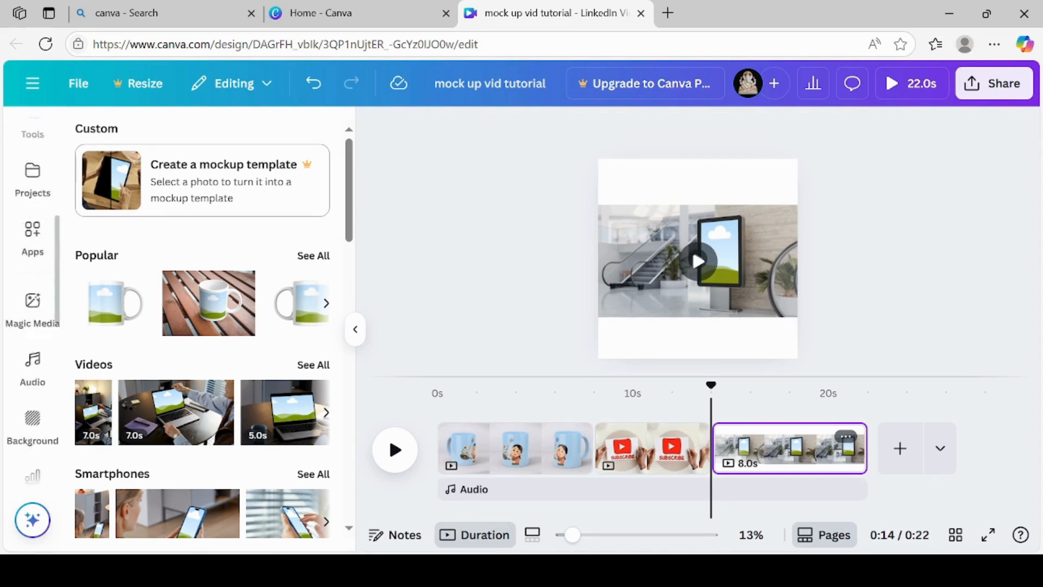
pyautogui.scroll(6, 33, 304)
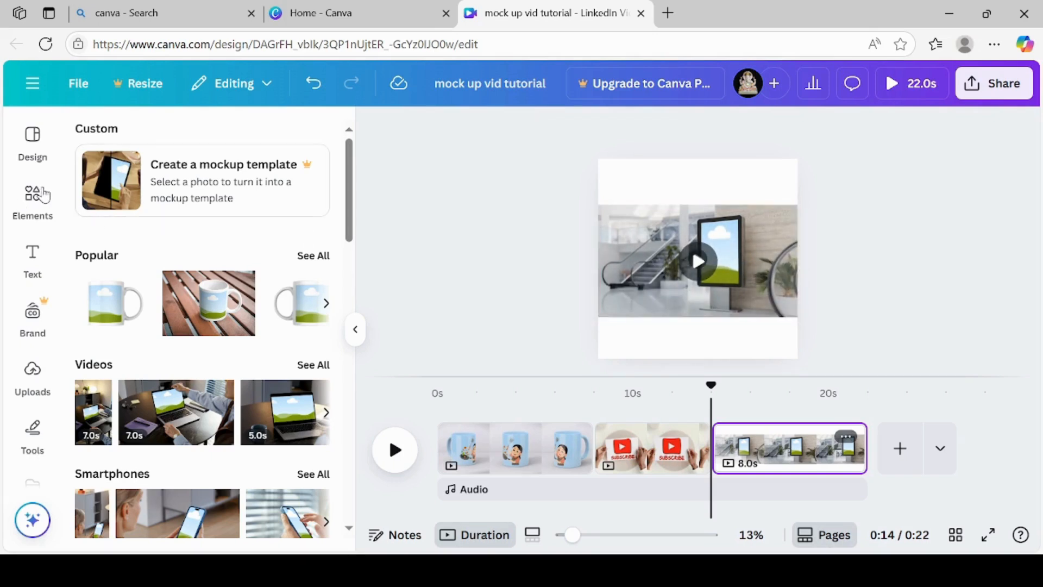
pyautogui.click(32, 375)
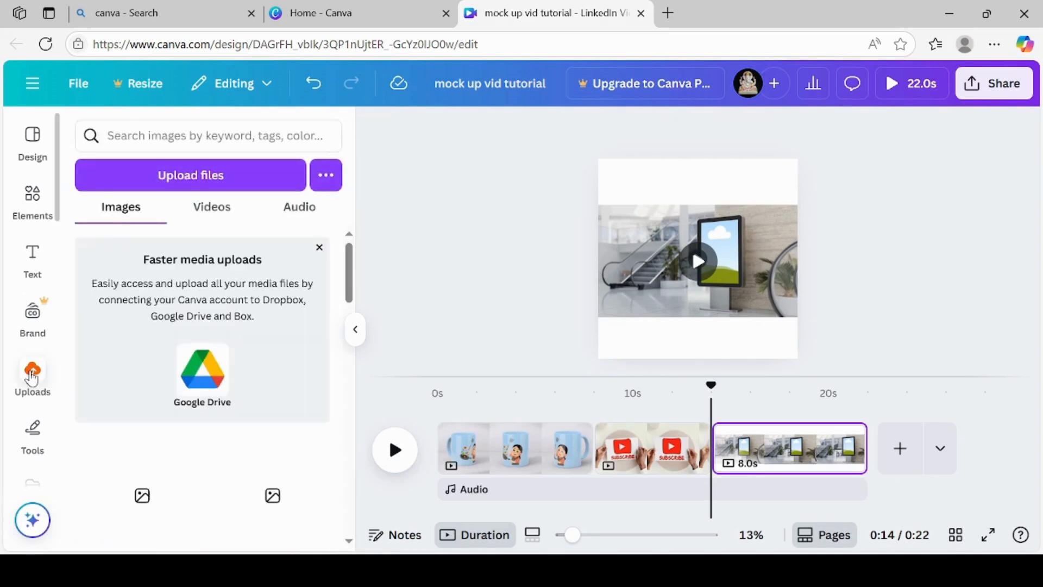
pyautogui.click(139, 186)
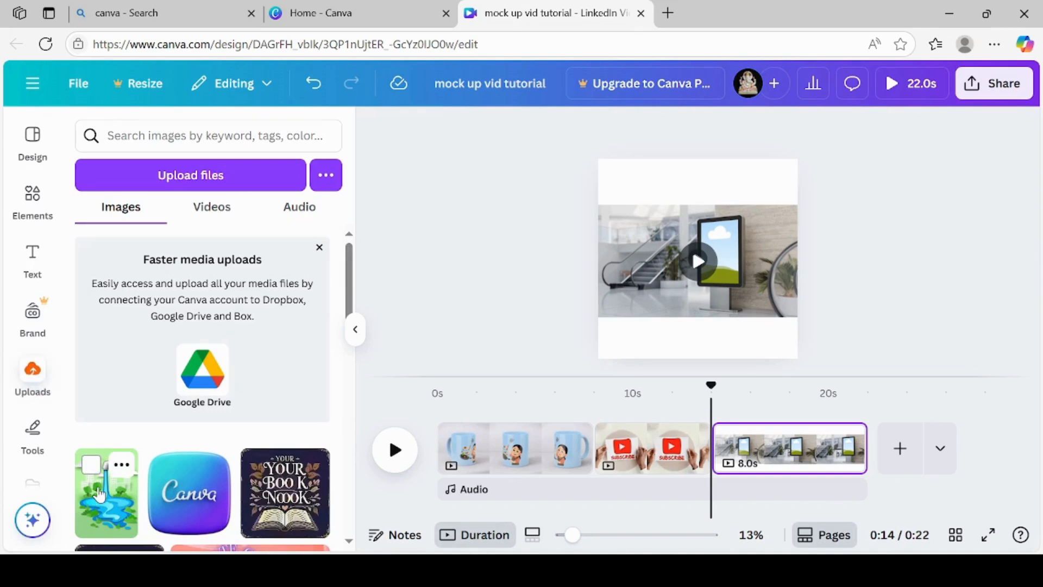
# Place the uploaded illustration of a tap pouring water on the display stand's screen and play the mockup video
pyautogui.click(99, 495)
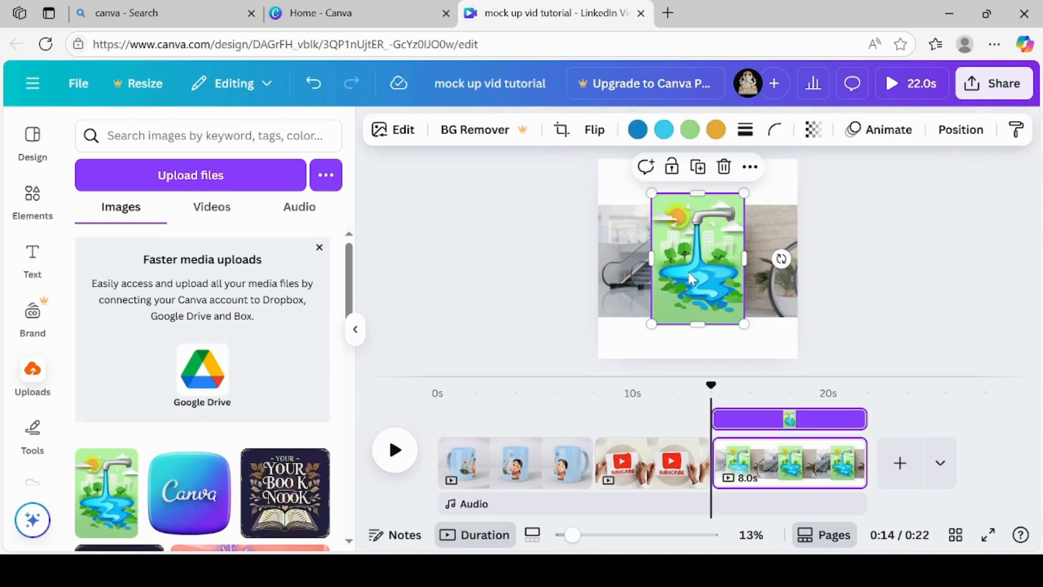
pyautogui.moveTo(691, 279); pyautogui.dragTo(734, 261)
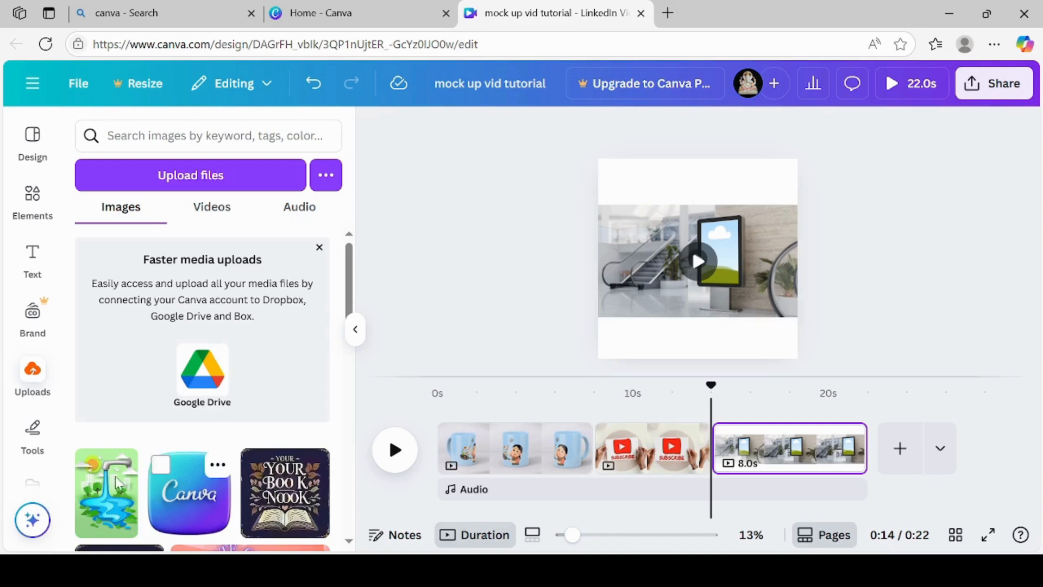
pyautogui.moveTo(111, 490)
pyautogui.mouseDown()
pyautogui.moveTo(390, 389)
pyautogui.moveTo(187, 416)
pyautogui.moveTo(112, 471)
pyautogui.mouseUp()
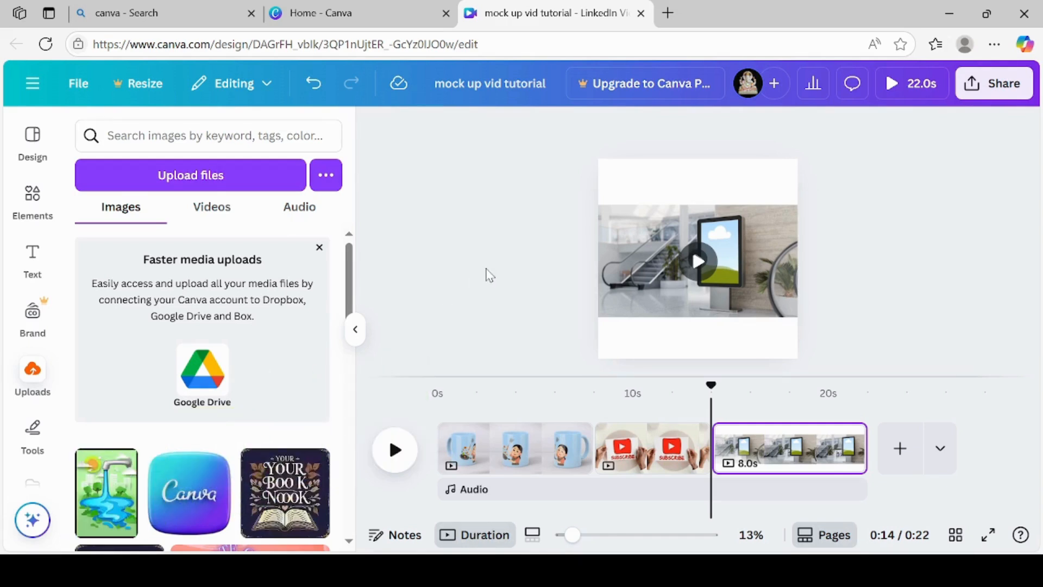
pyautogui.click(700, 263)
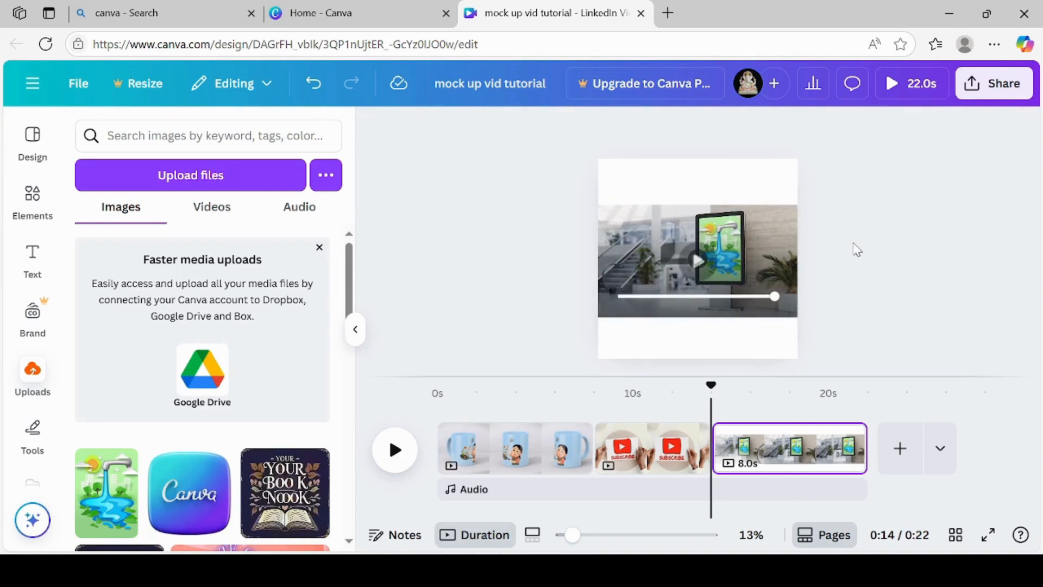
pyautogui.click(698, 263)
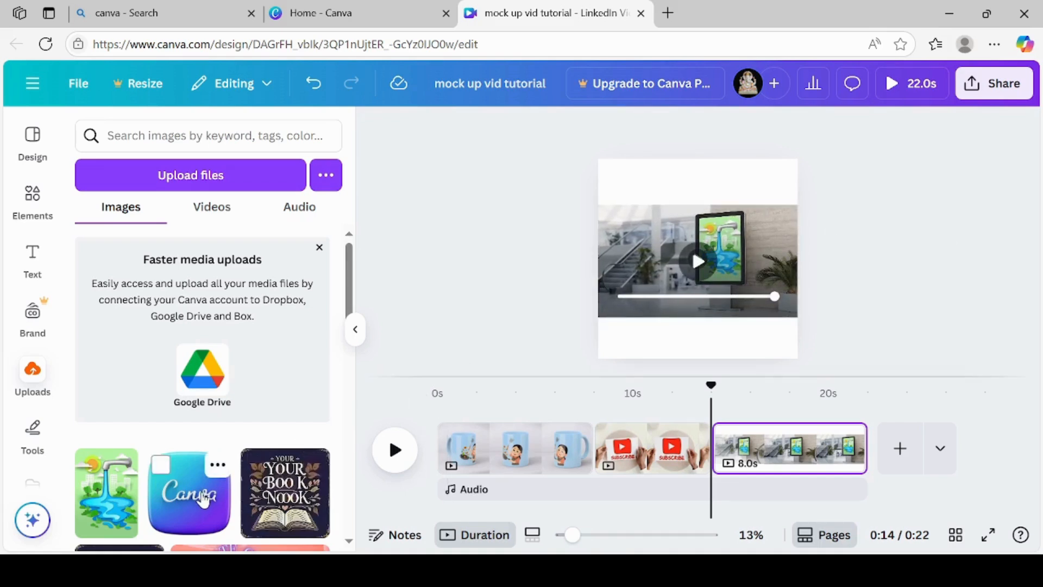
# Replace the tap illustration on the display stand's screen with the uploaded Canva logo
pyautogui.moveTo(199, 492); pyautogui.dragTo(717, 254)
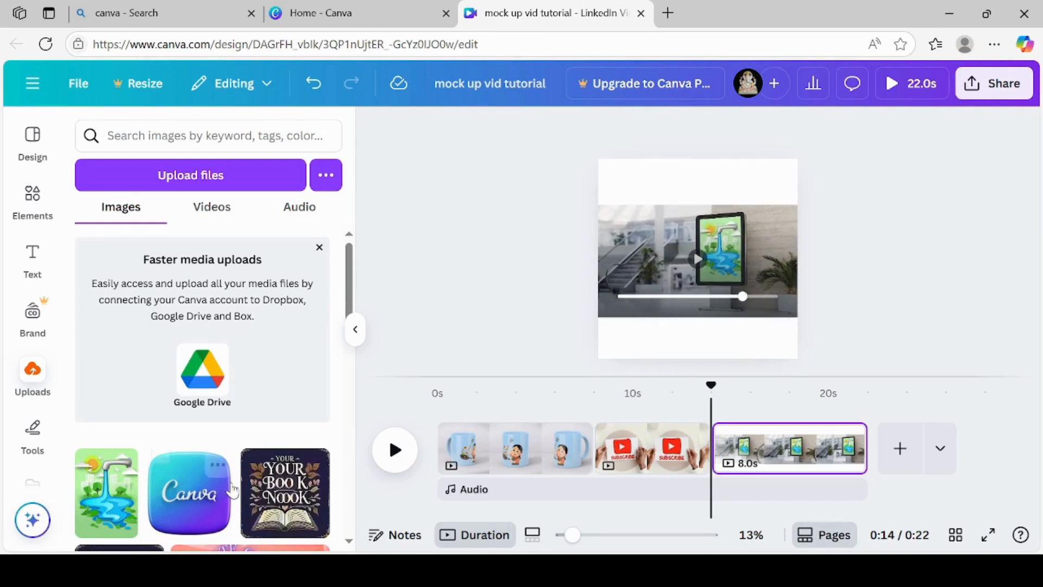
pyautogui.click(211, 498)
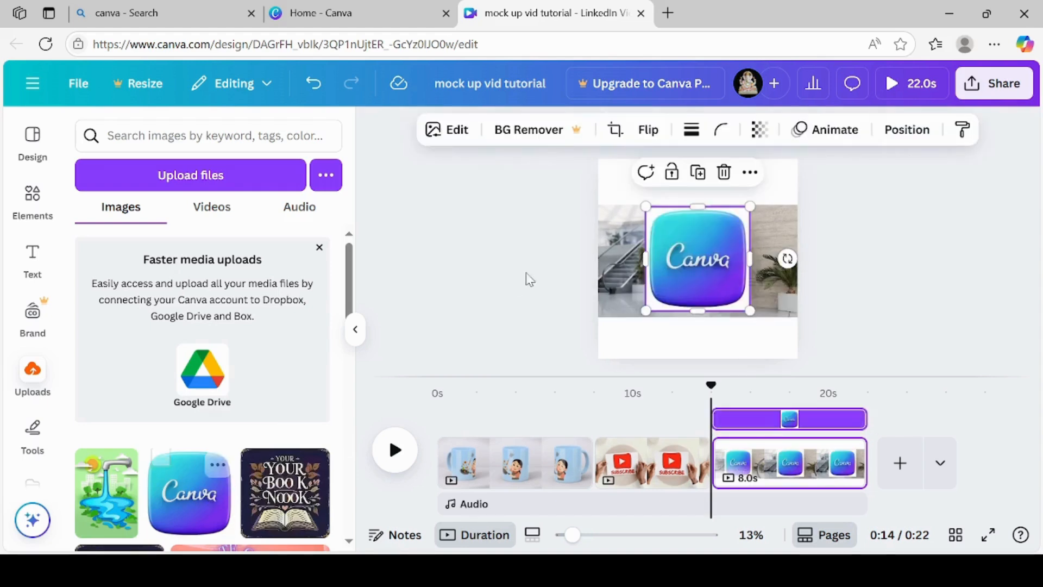
pyautogui.moveTo(696, 239); pyautogui.dragTo(710, 272)
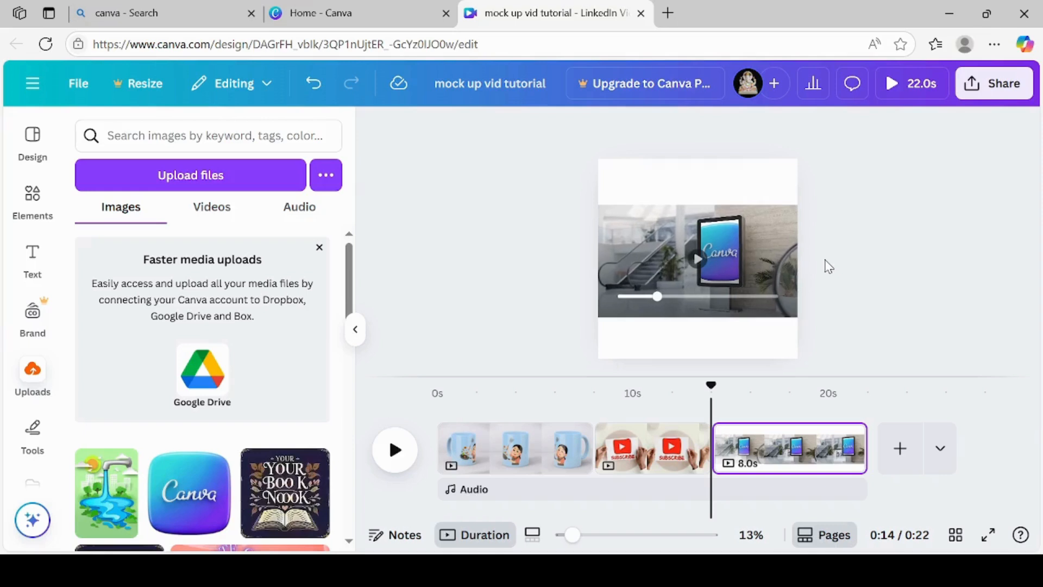
# Fit the whole Canva logo within the display stand mockup's print area, apply the changes and play the video
pyautogui.click(713, 262)
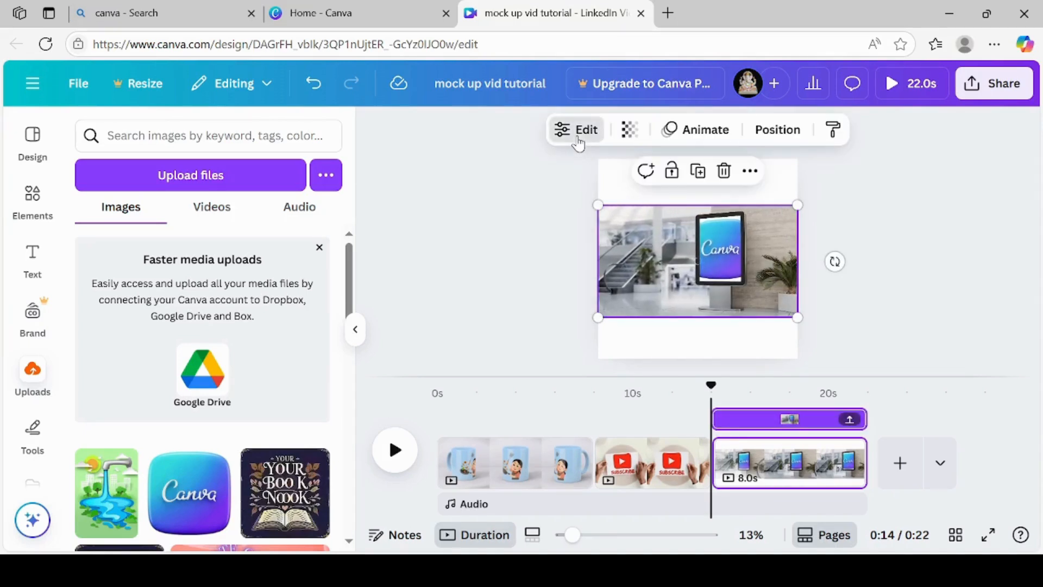
pyautogui.click(578, 140)
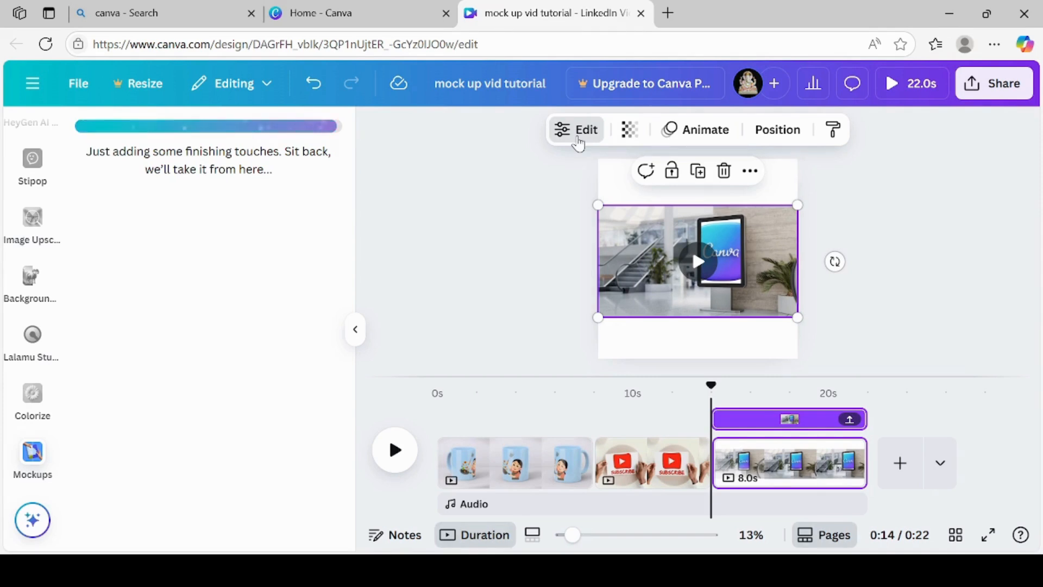
pyautogui.click(484, 180)
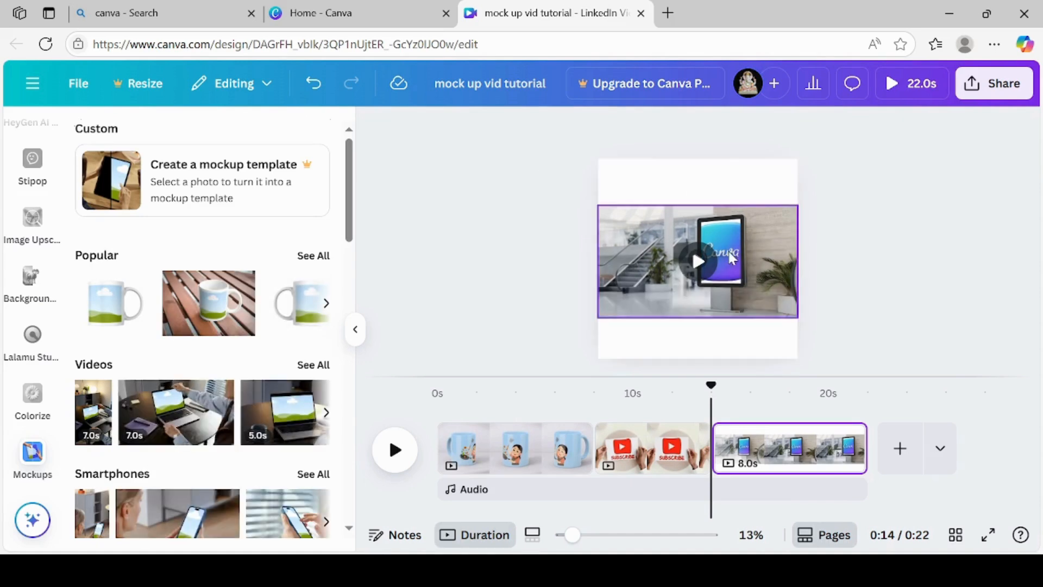
pyautogui.click(774, 241)
pyautogui.click(585, 136)
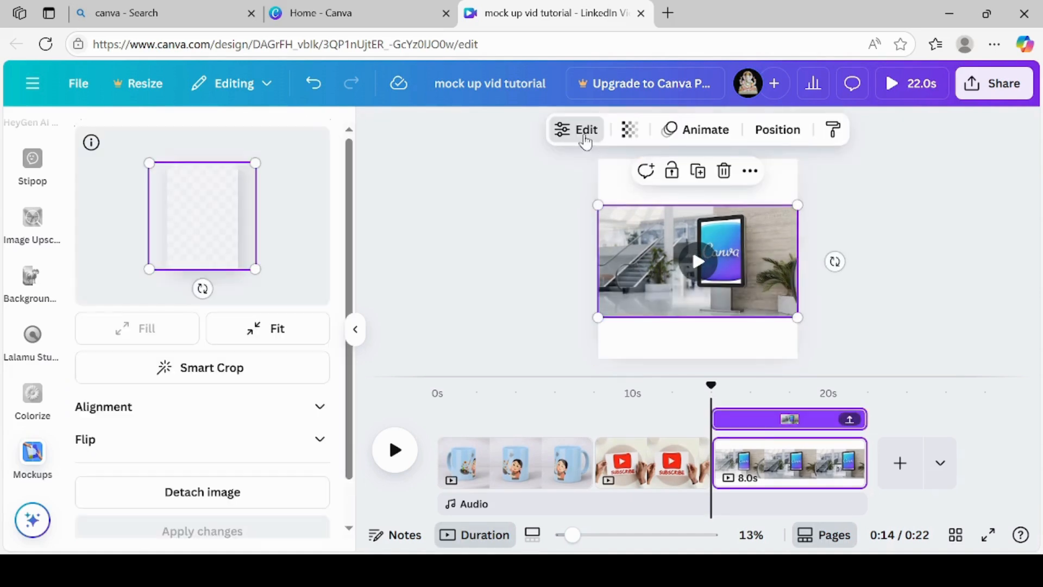
pyautogui.click(288, 341)
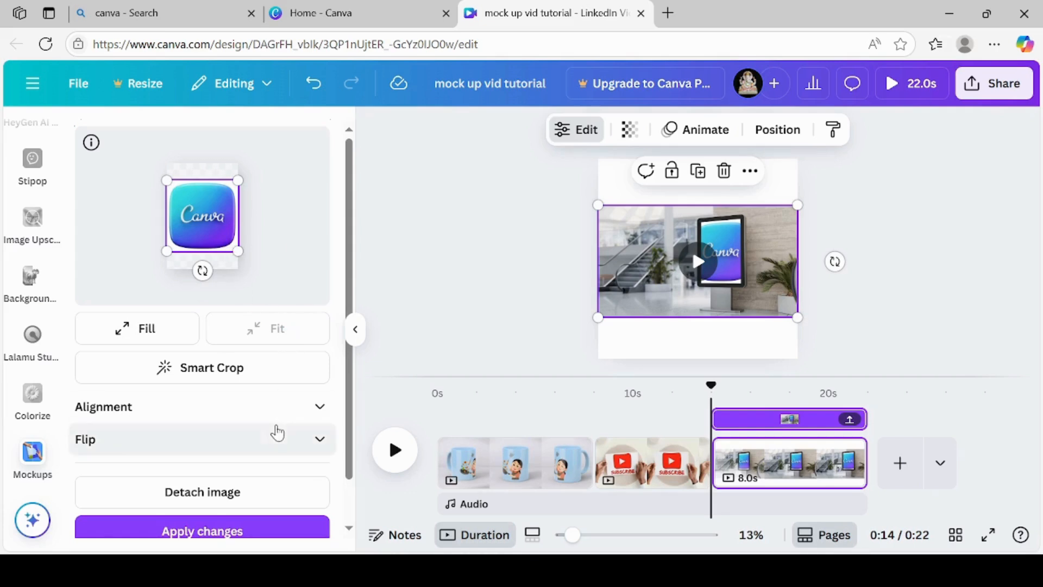
pyautogui.click(278, 531)
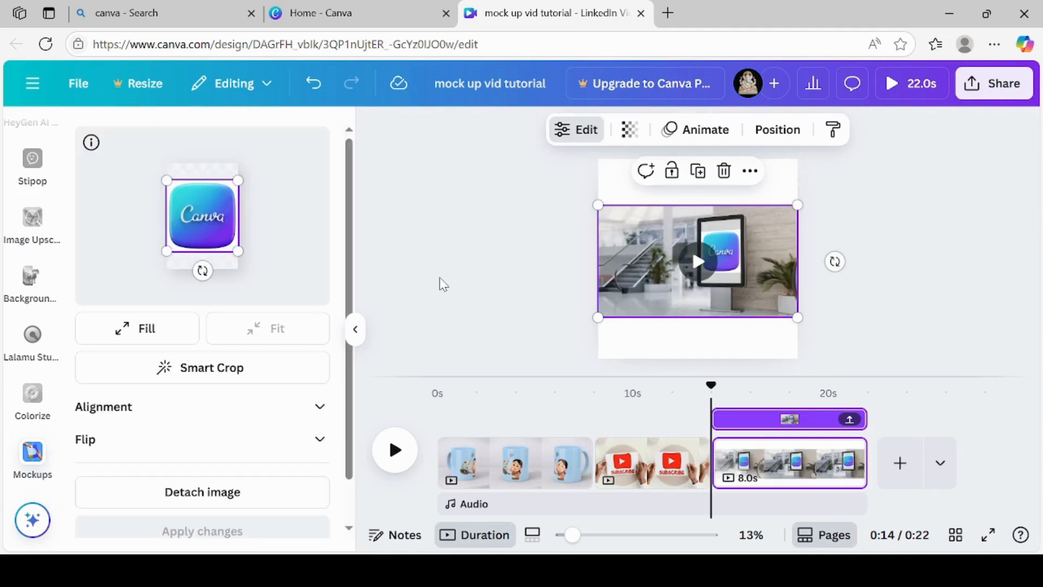
pyautogui.click(507, 198)
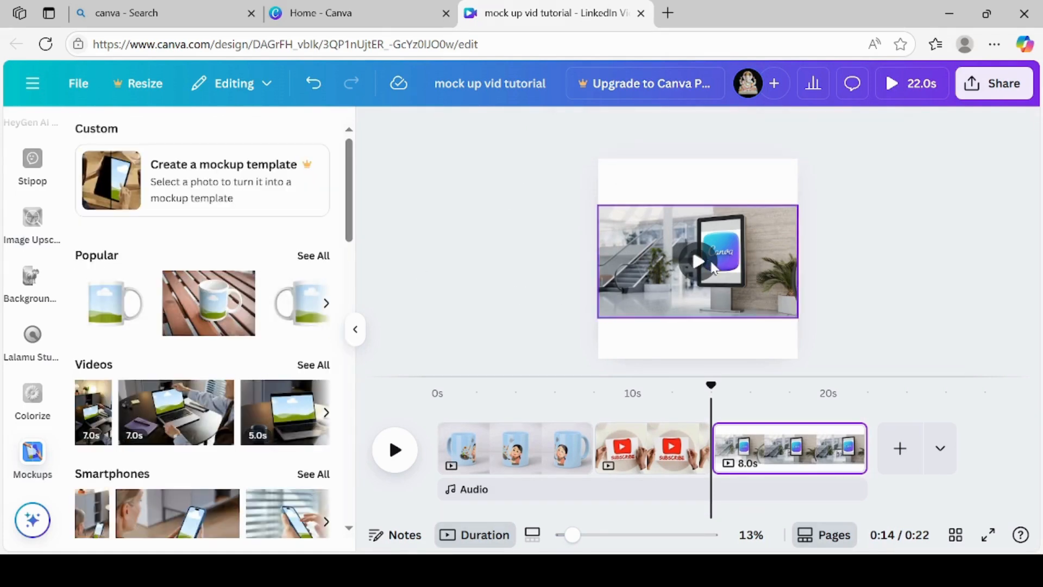
pyautogui.click(702, 265)
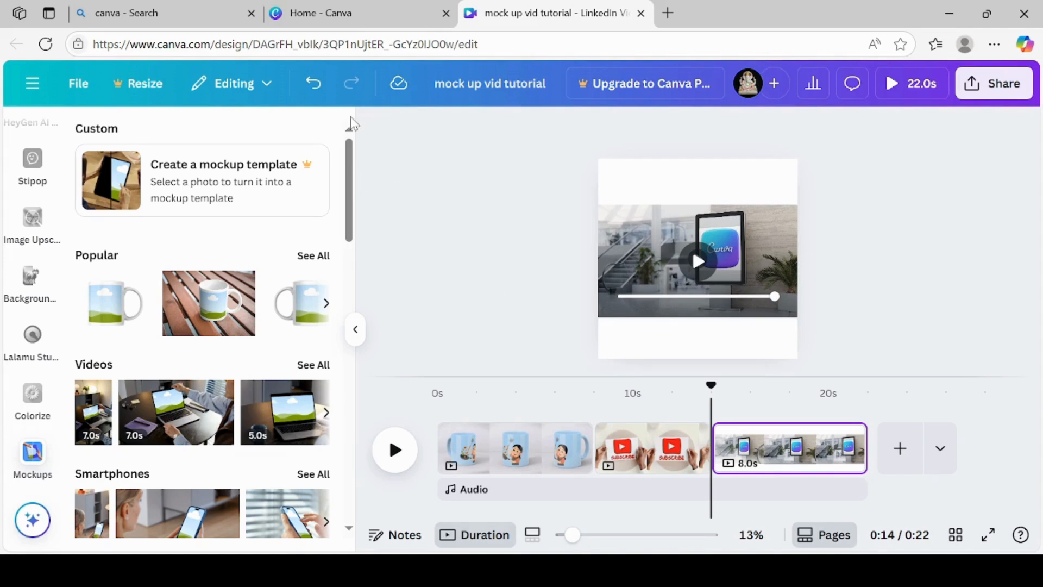
# Undo the Canva logo edits back to the tap illustration on the display stand and play the mockup video
pyautogui.click(314, 83)
pyautogui.click(313, 82)
pyautogui.click(313, 82)
pyautogui.click(314, 83)
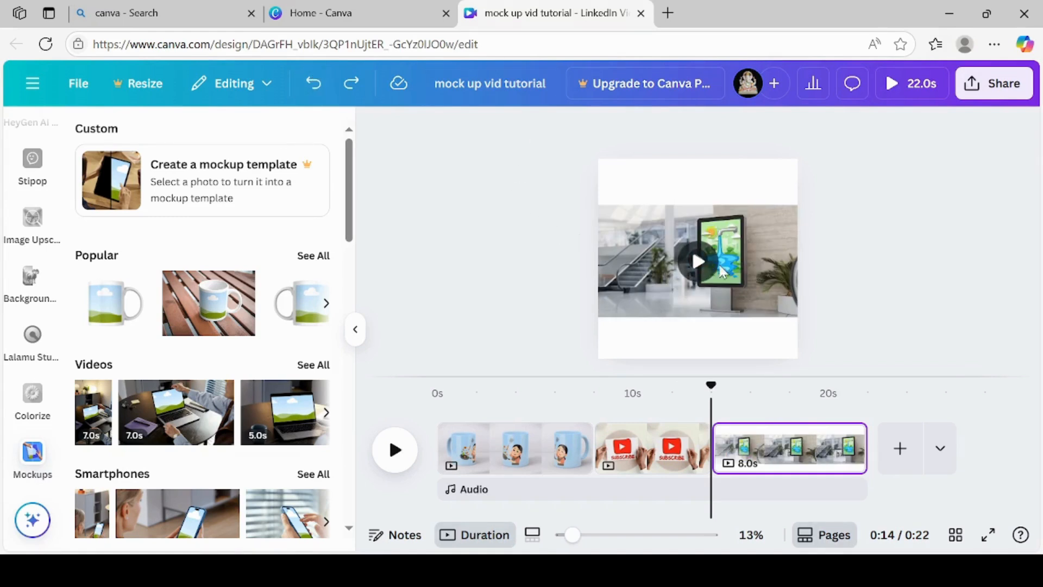
pyautogui.click(697, 260)
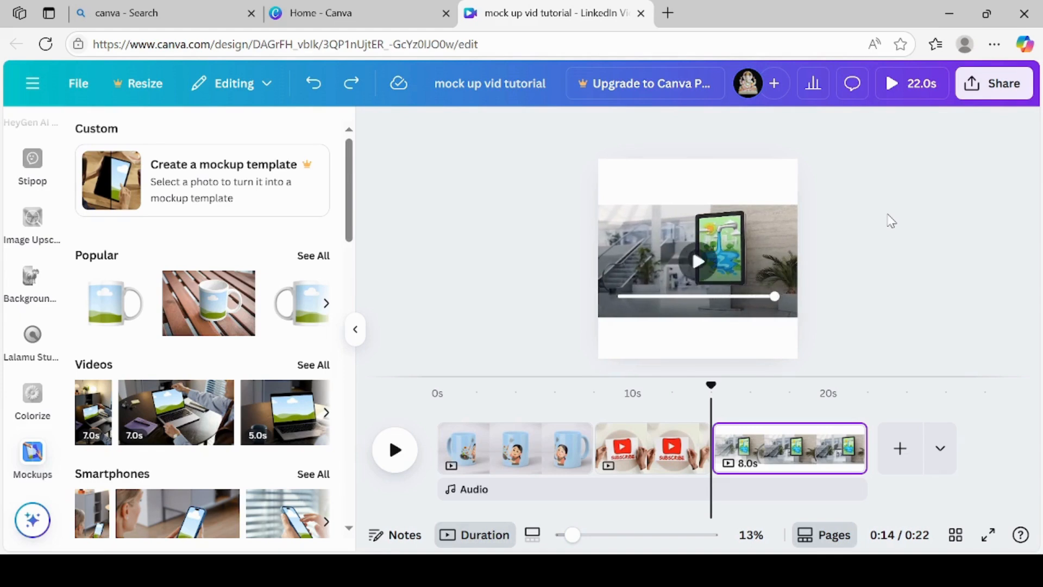
# Browse the full Packaging mockup collection, and play the design from the mug page
pyautogui.click(509, 466)
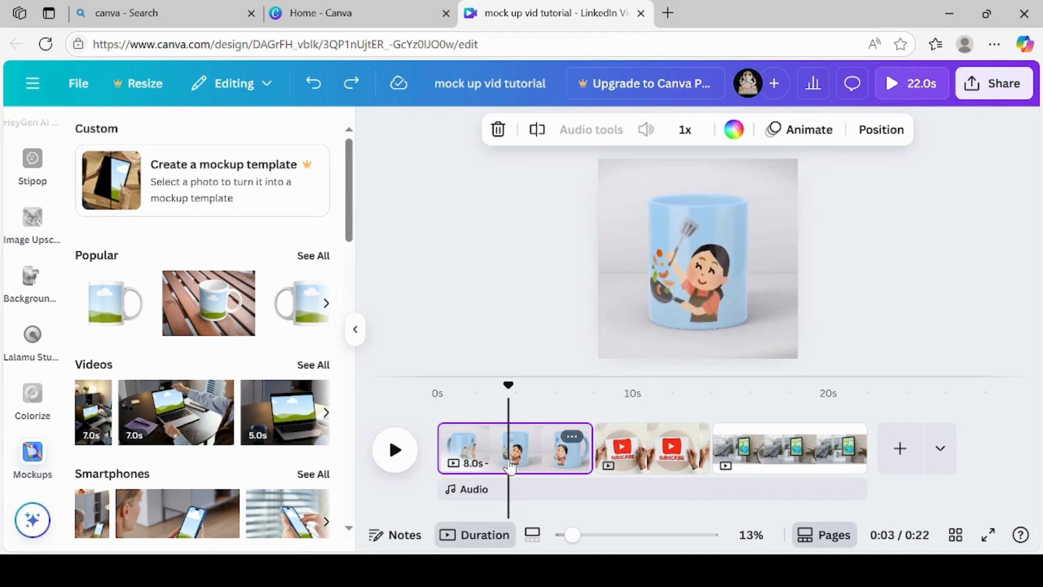
pyautogui.scroll(-5, 350, 511)
pyautogui.scroll(-5, 350, 512)
pyautogui.scroll(-5, 349, 512)
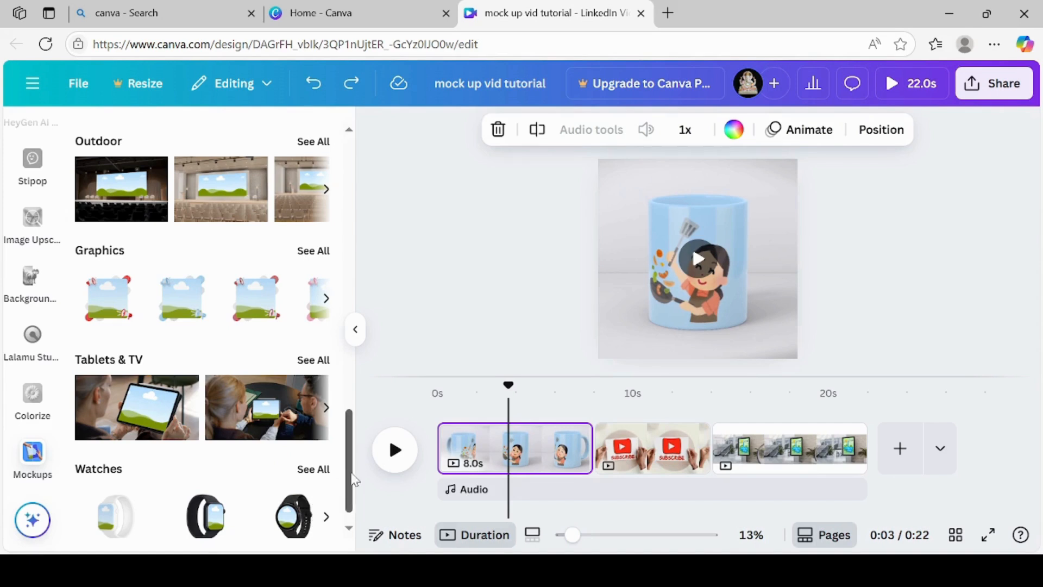
pyautogui.moveTo(350, 480); pyautogui.dragTo(355, 429)
pyautogui.scroll(3, 353, 429)
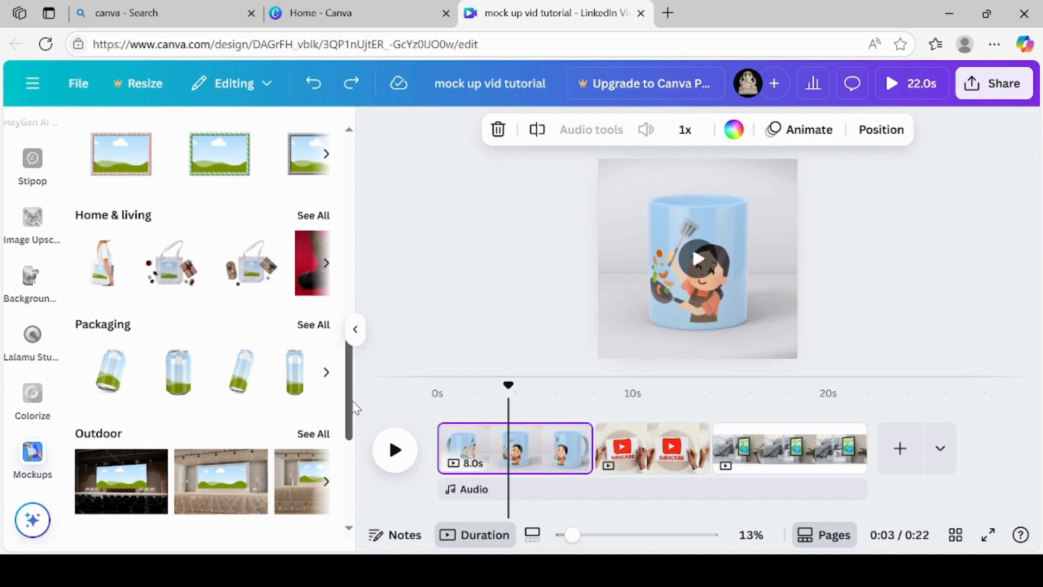
pyautogui.click(321, 329)
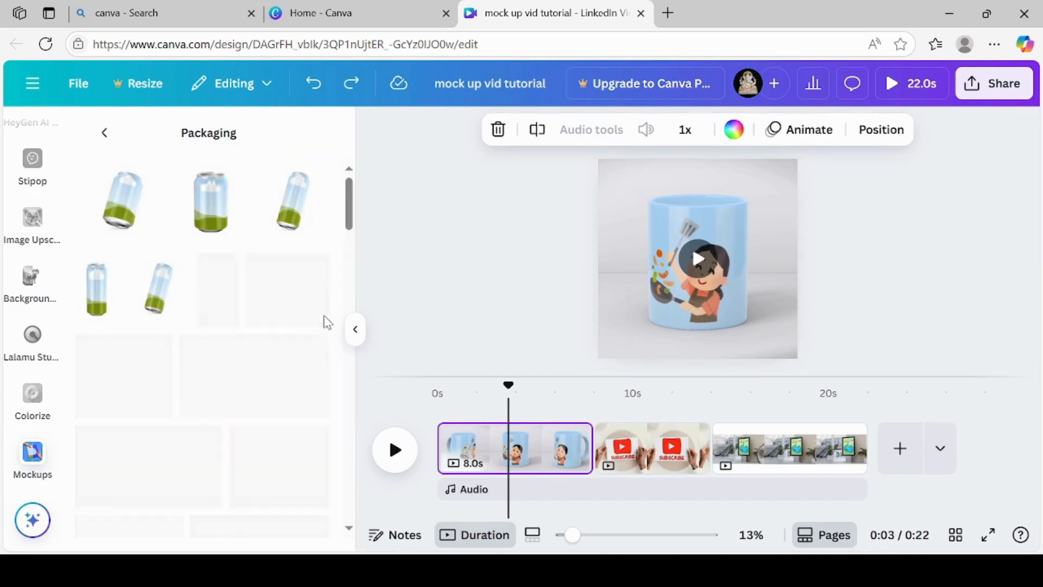
pyautogui.moveTo(346, 224); pyautogui.dragTo(340, 213)
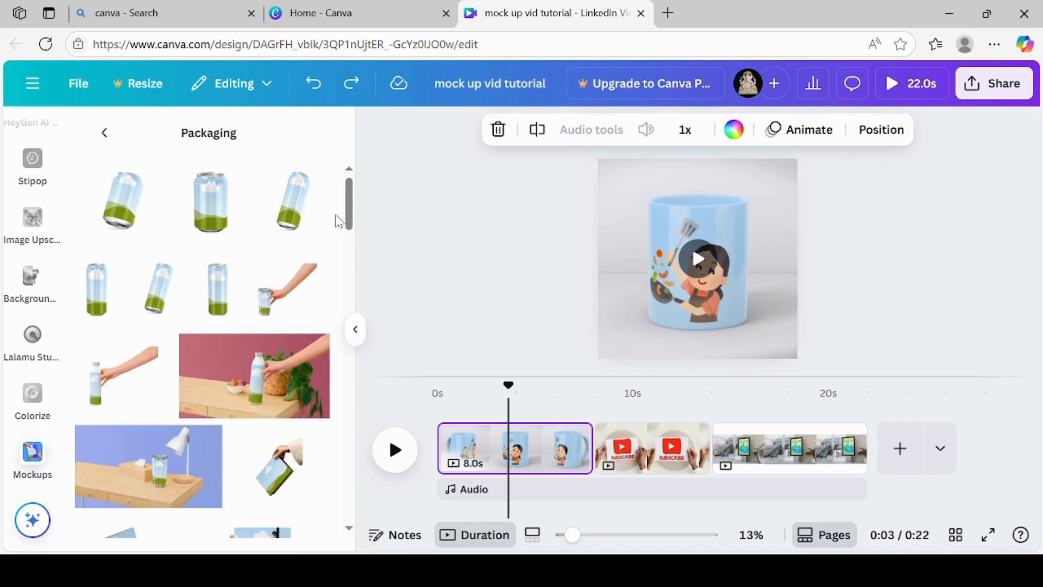
pyautogui.moveTo(351, 222); pyautogui.dragTo(347, 316)
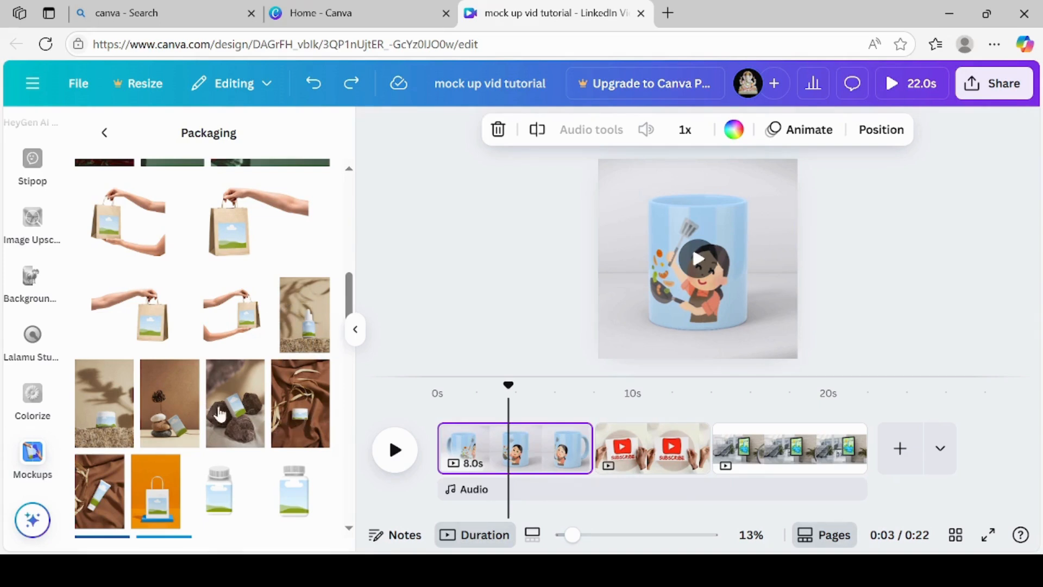
pyautogui.moveTo(353, 293); pyautogui.dragTo(340, 343)
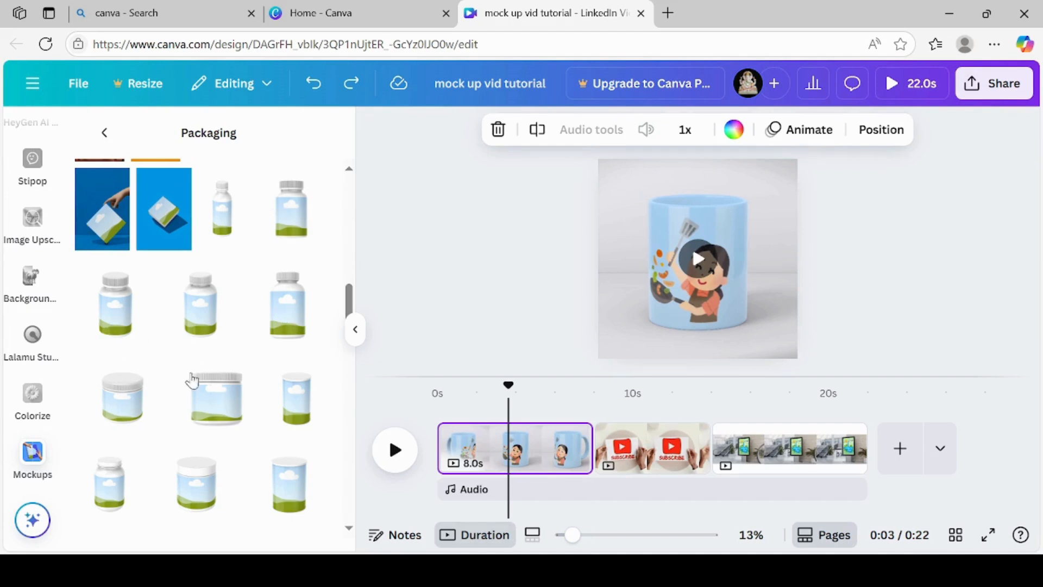
pyautogui.moveTo(349, 310); pyautogui.dragTo(337, 408)
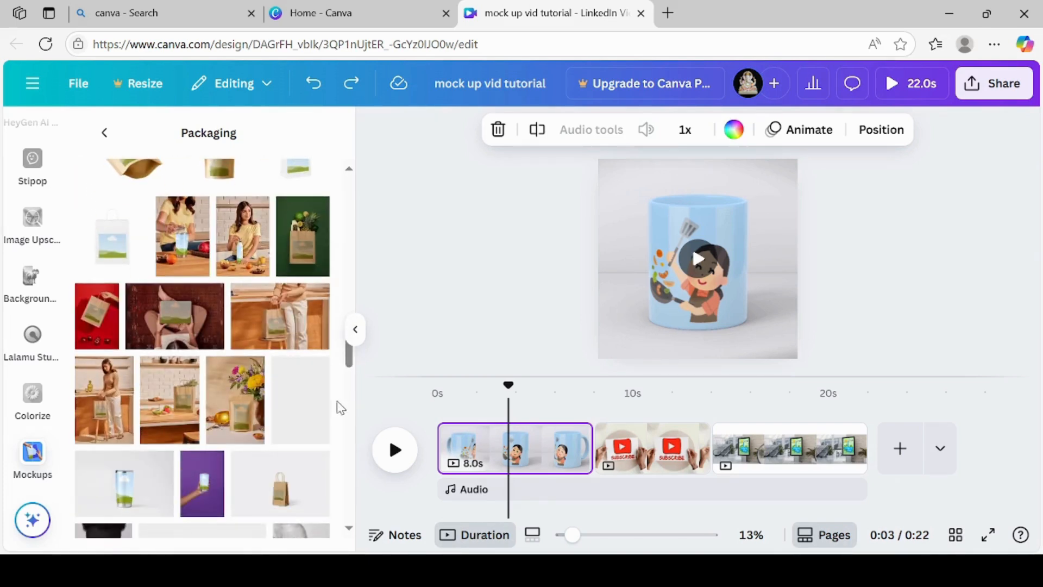
pyautogui.moveTo(352, 365); pyautogui.dragTo(346, 450)
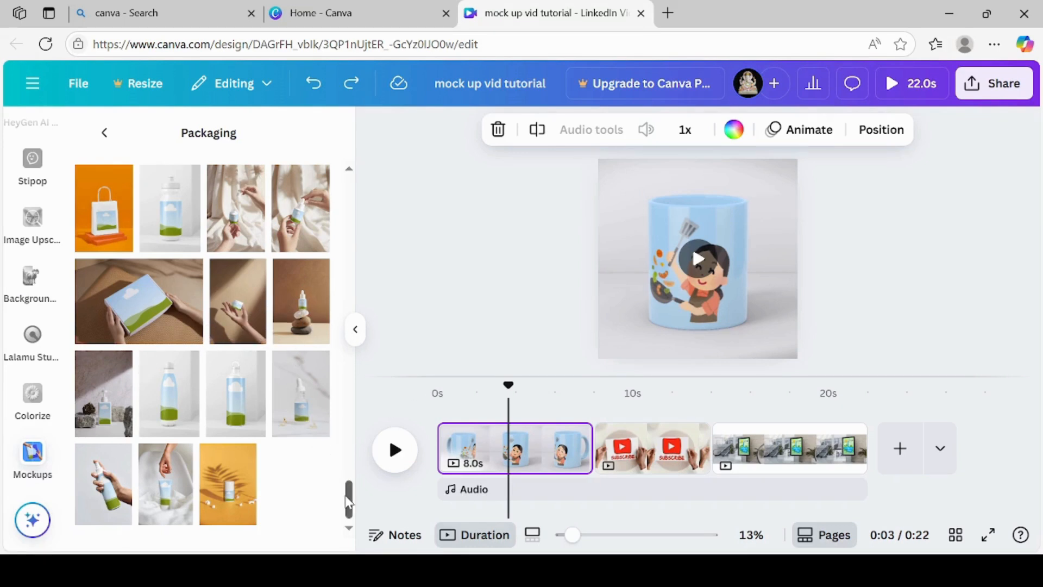
pyautogui.moveTo(349, 503); pyautogui.dragTo(343, 423)
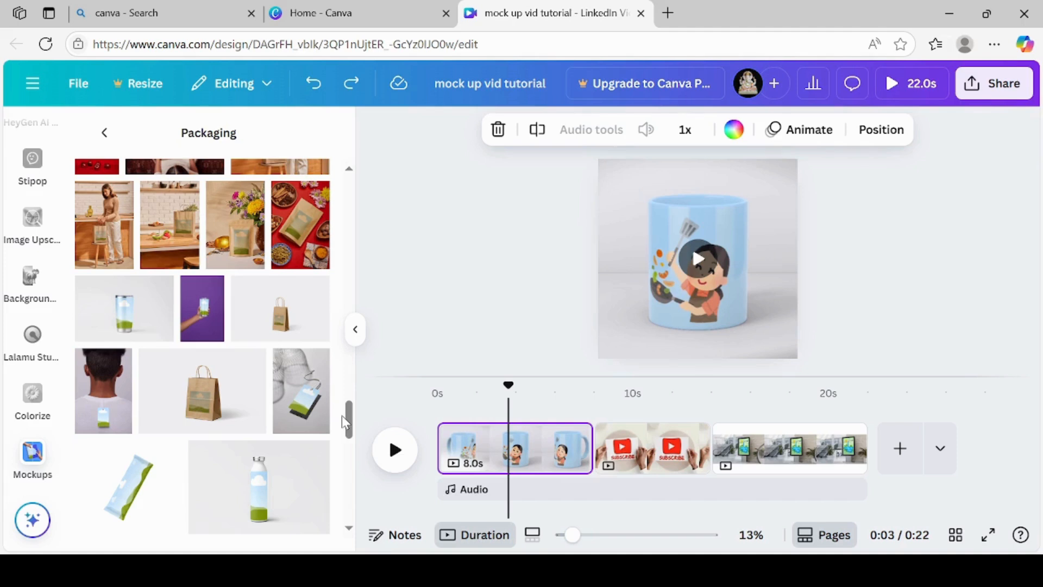
pyautogui.click(395, 454)
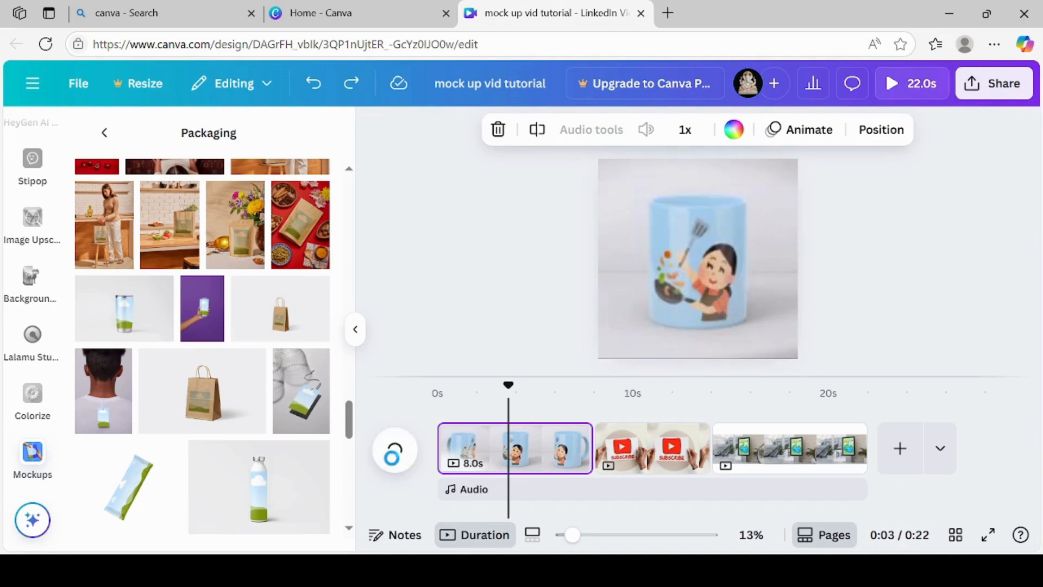